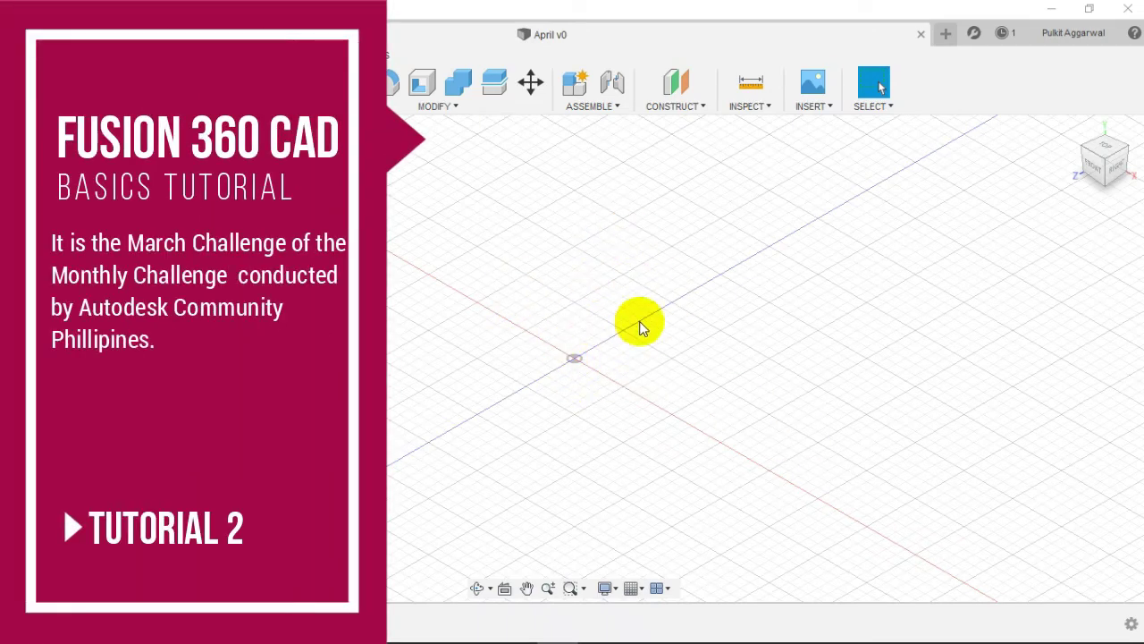
Look at the reference drawing, then return to the empty Fusion 360 design.
key("alt+Tab")
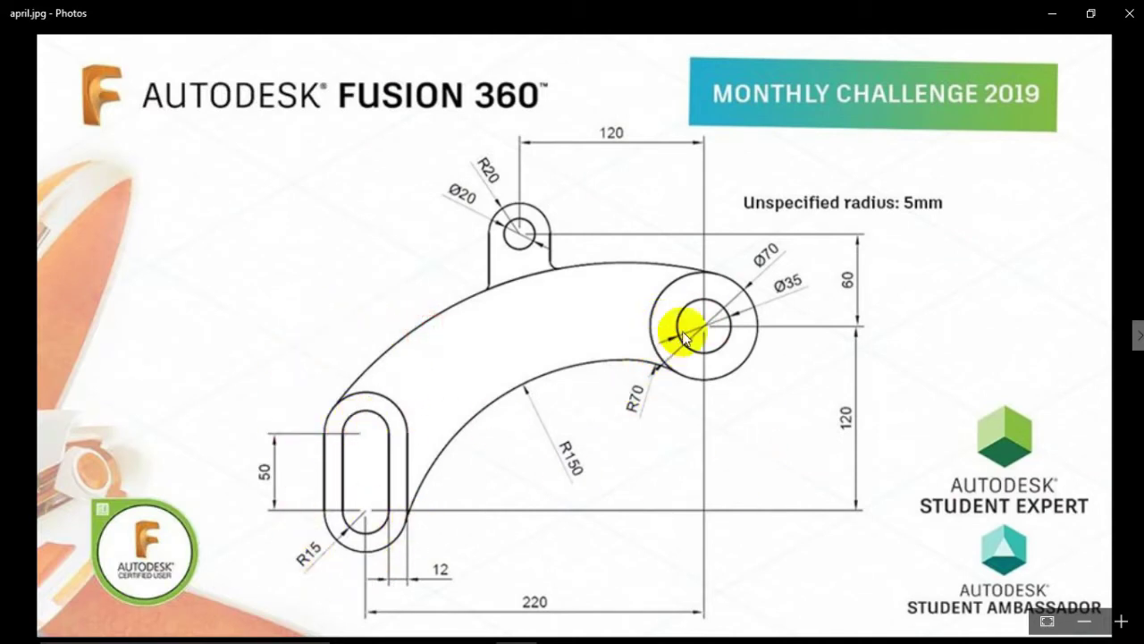
left_click(353, 395)
key("alt+Tab")
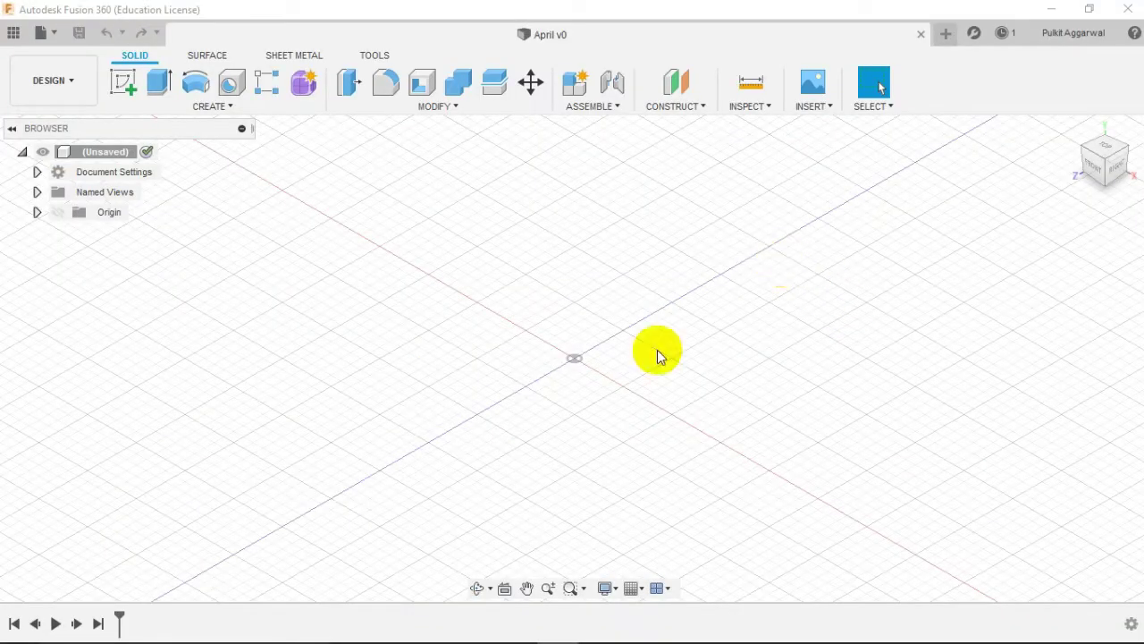
Start a sketch on the top plane with a Ø35 mm circle centred on the origin.
left_click(122, 82)
left_click(585, 399)
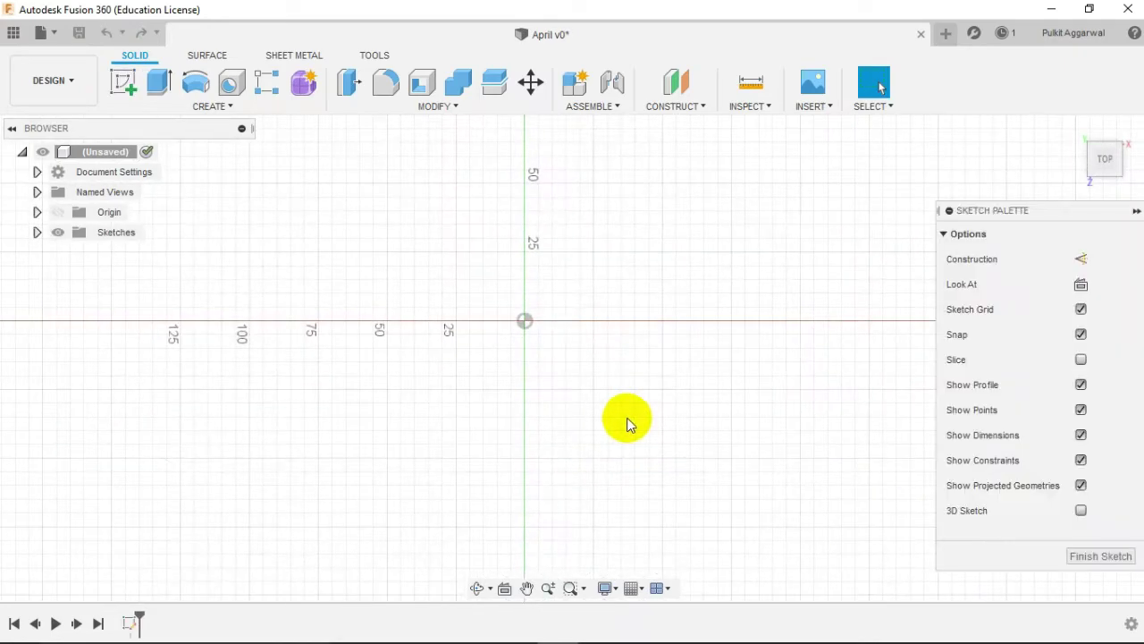
left_click(195, 82)
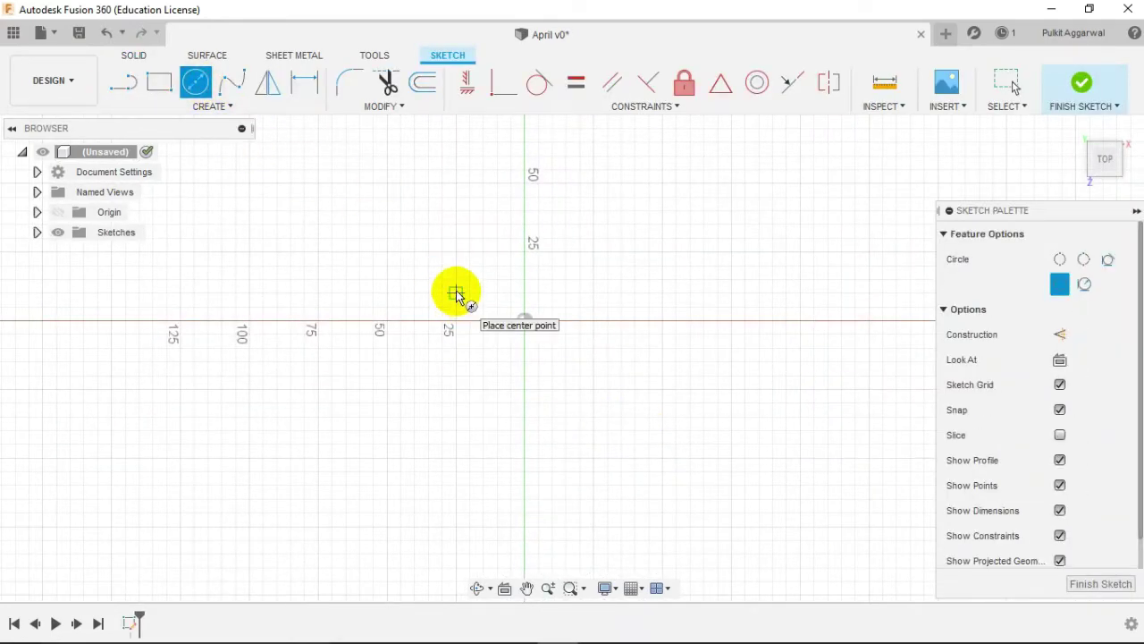
left_click(525, 320)
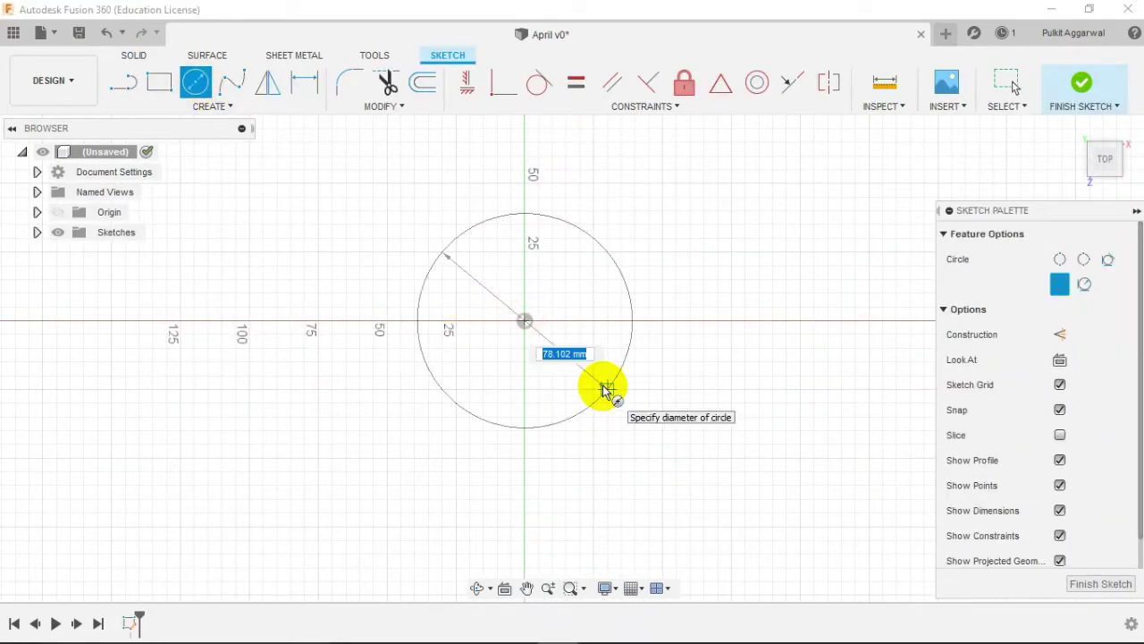
type("35")
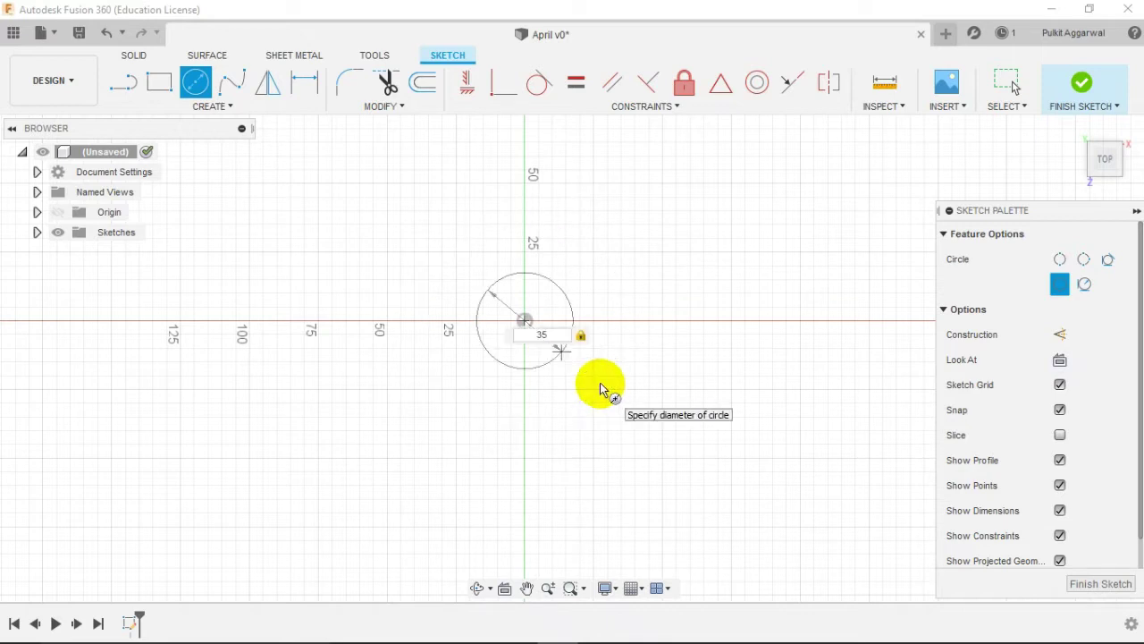
key("Return")
Add a concentric Ø70 mm circle at the origin.
left_click(195, 82)
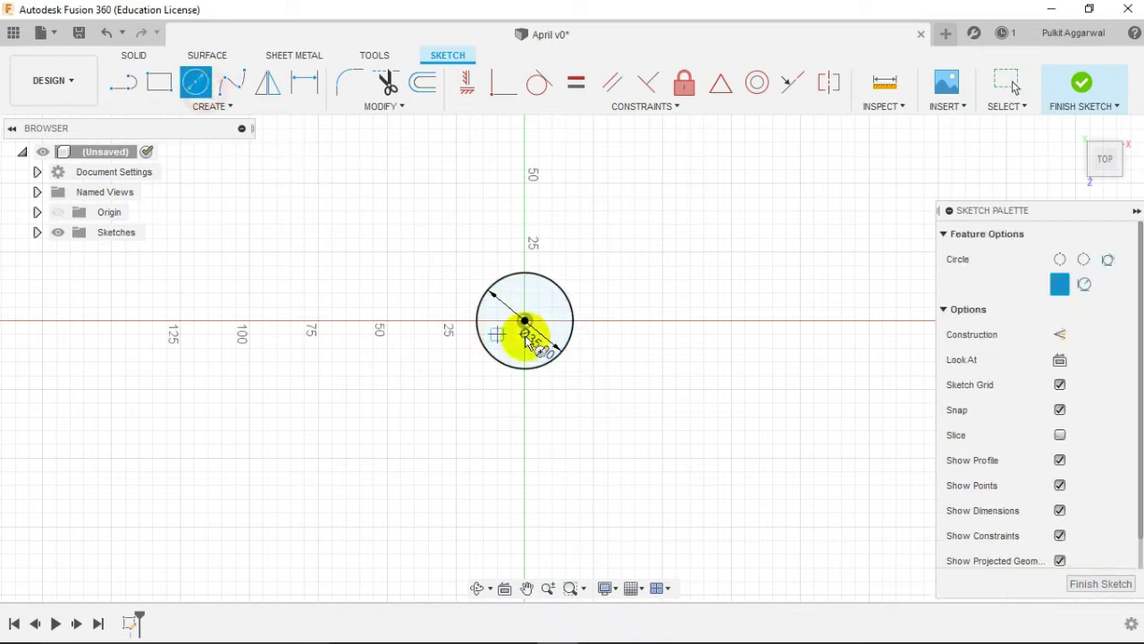
left_click(525, 321)
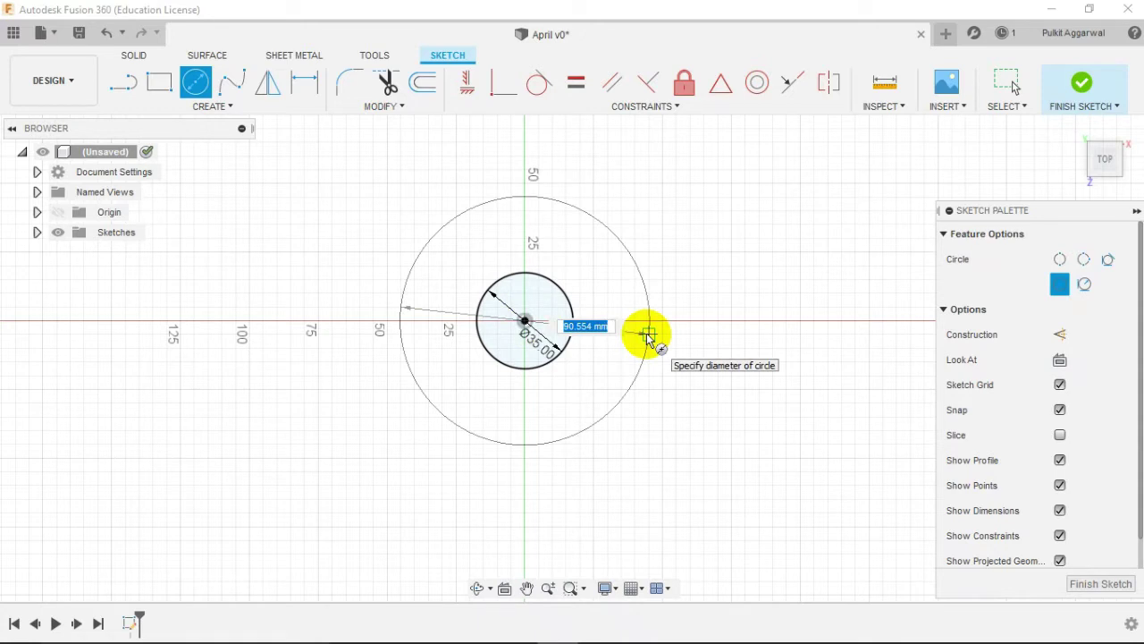
key("Tab")
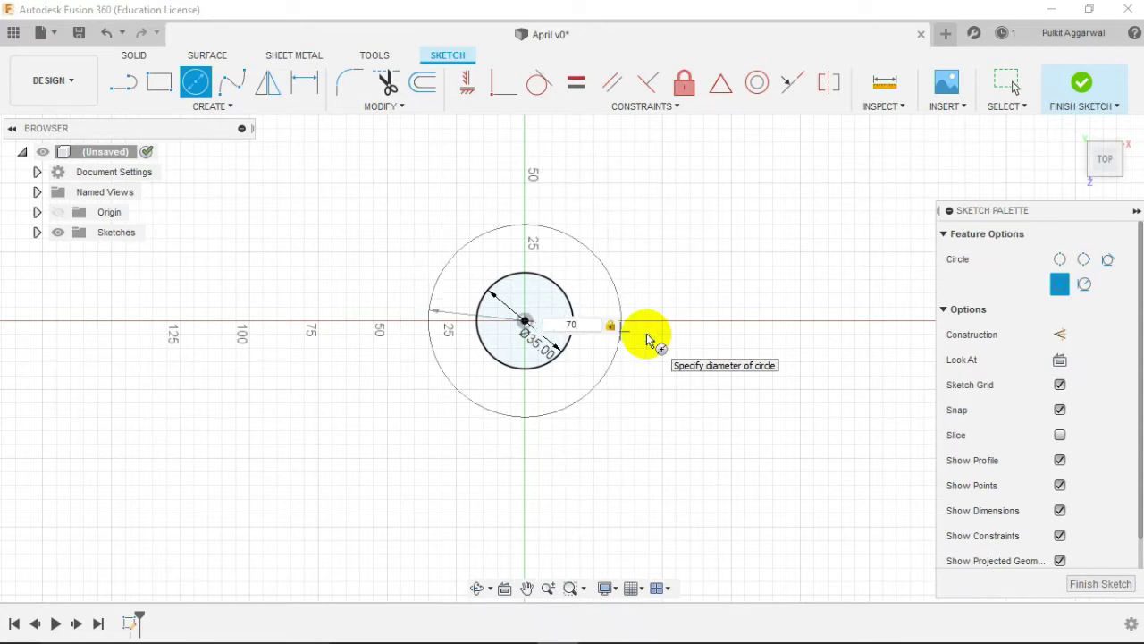
key("Return")
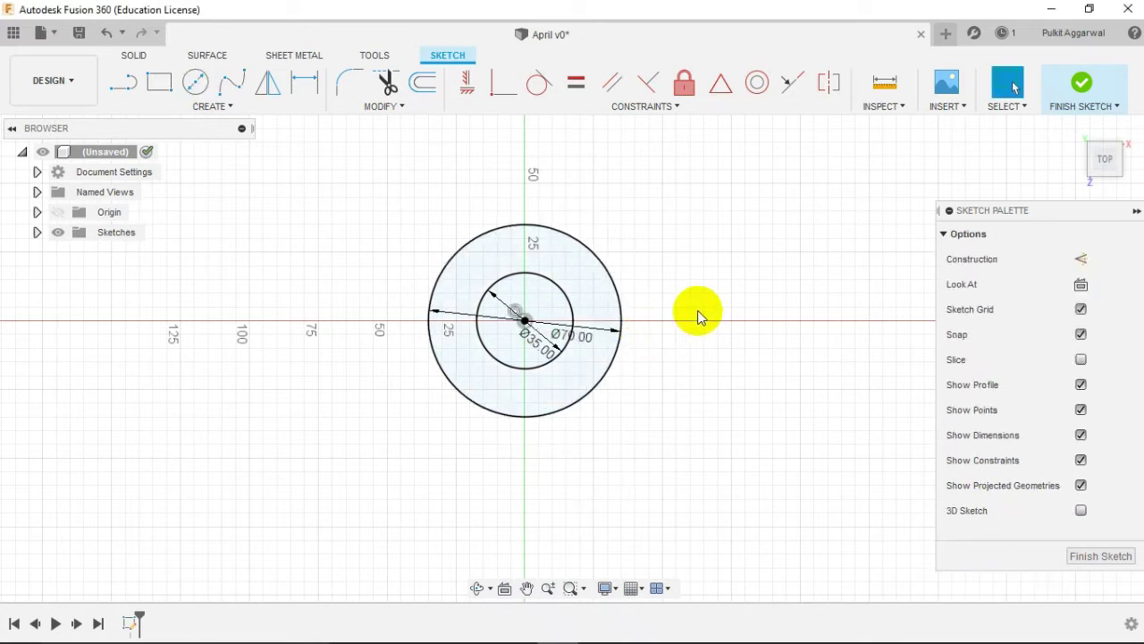
middle_click_drag(697, 314, 794, 211)
scroll(794, 212, "down", 2)
Draw a 120 mm vertical line down from the circles' centre.
left_click(123, 82)
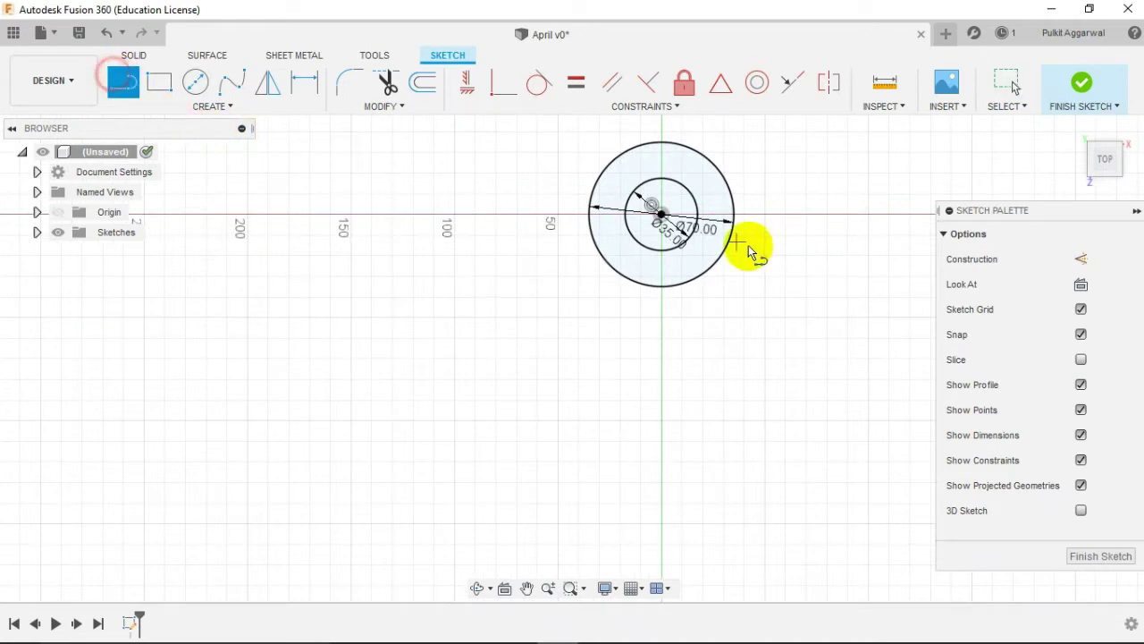
left_click(661, 215)
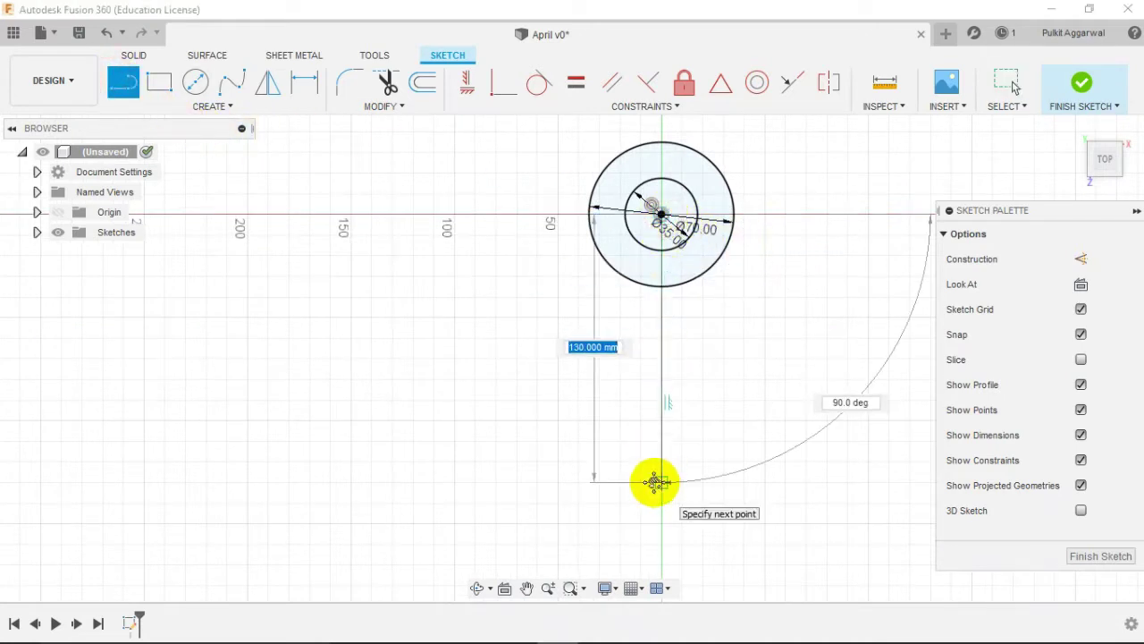
middle_click_drag(655, 483, 656, 366)
scroll(664, 393, "down", 2)
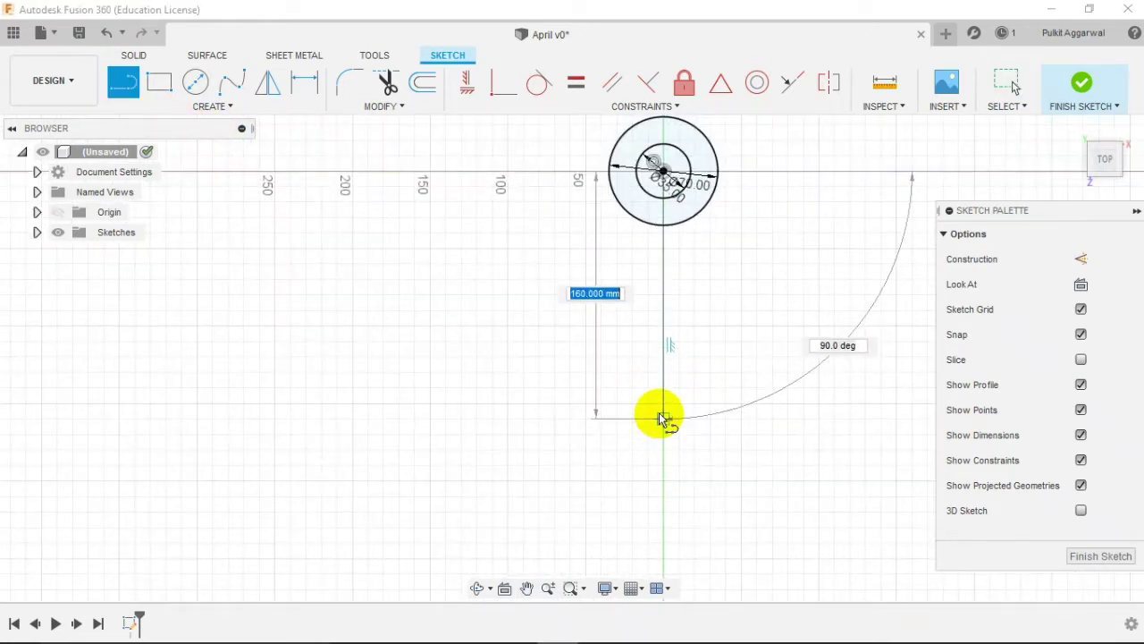
type("0")
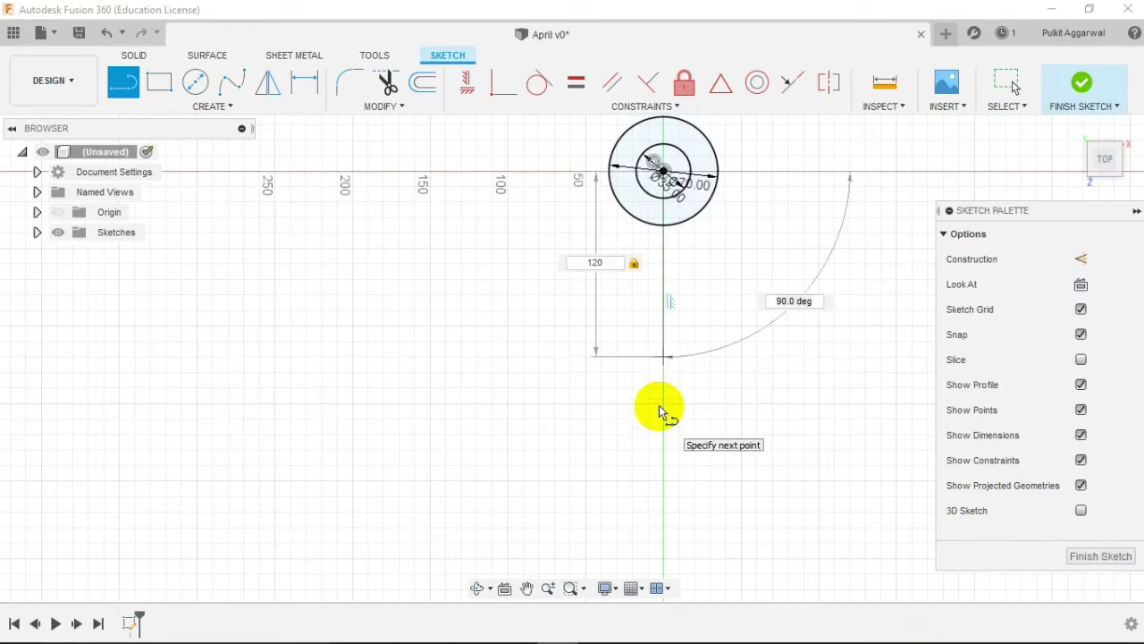
left_click(662, 358)
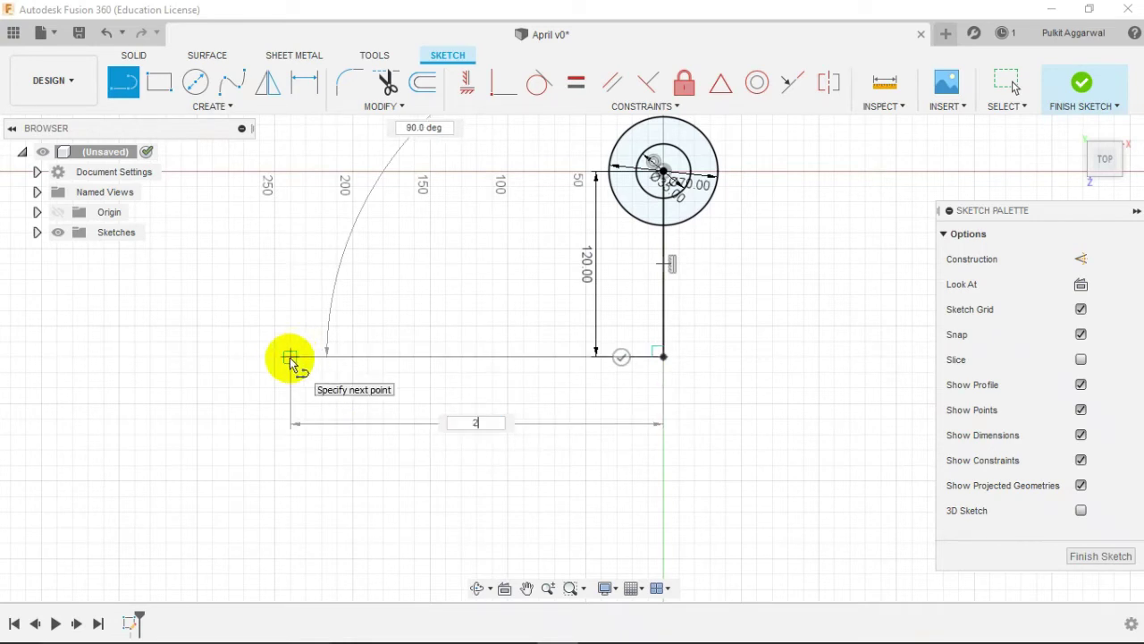
Continue with a 220 mm horizontal line leftward from the vertical line's end.
type("20")
key("Return")
key("Escape")
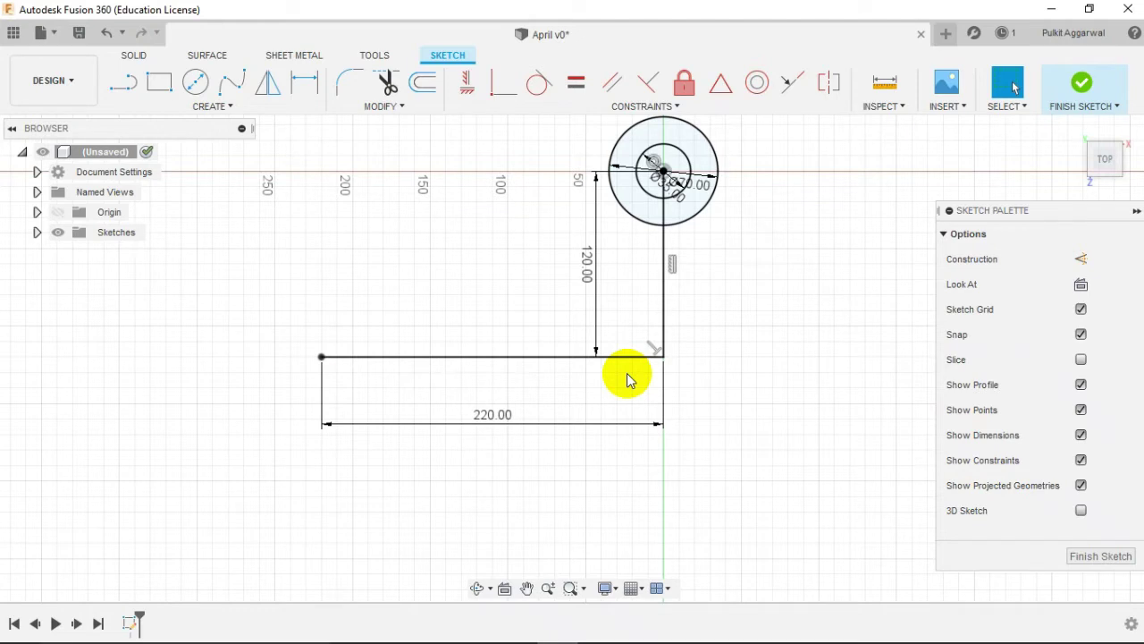
middle_click_drag(537, 441, 676, 486)
scroll(501, 427, "up", 3)
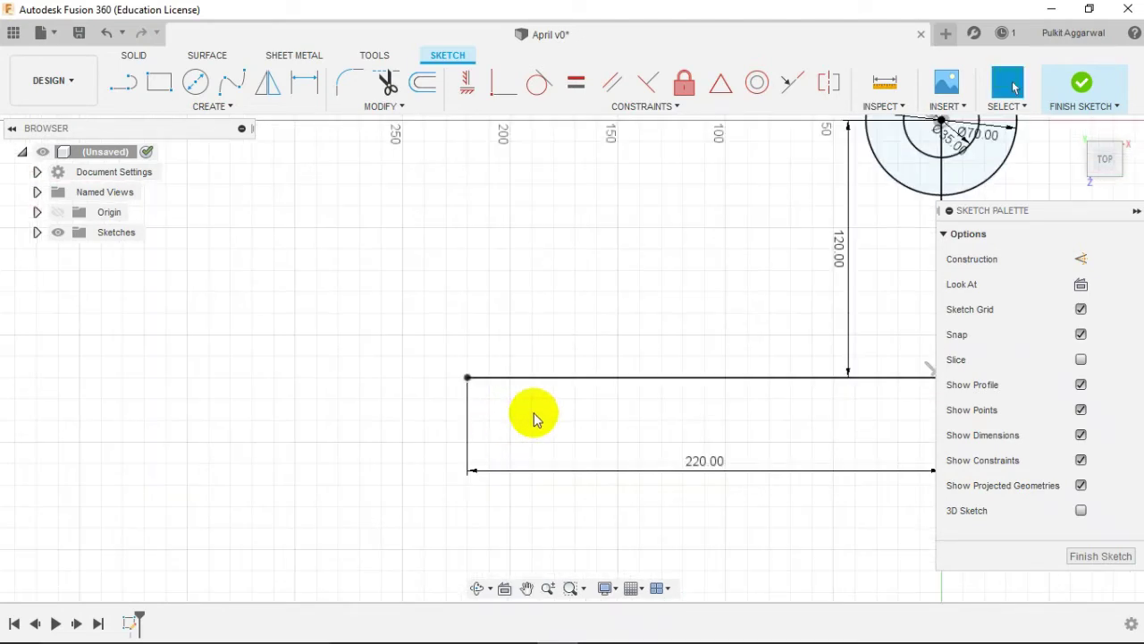
Place a Ø30 mm circle at the left end of the 220 mm line.
left_click(196, 82)
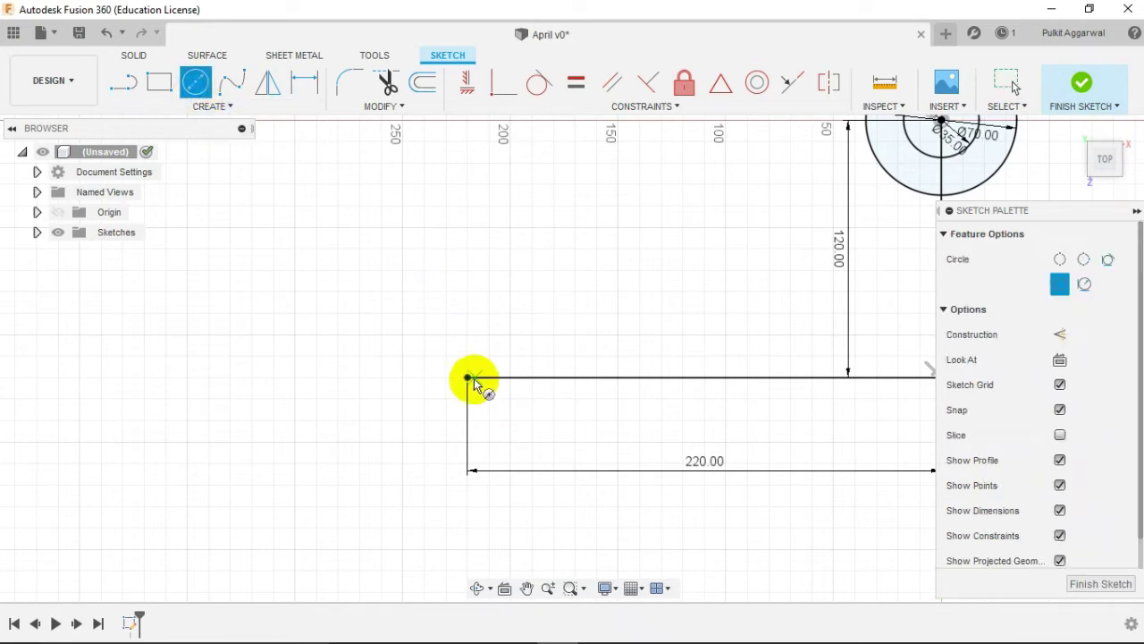
left_click(467, 378)
type("30")
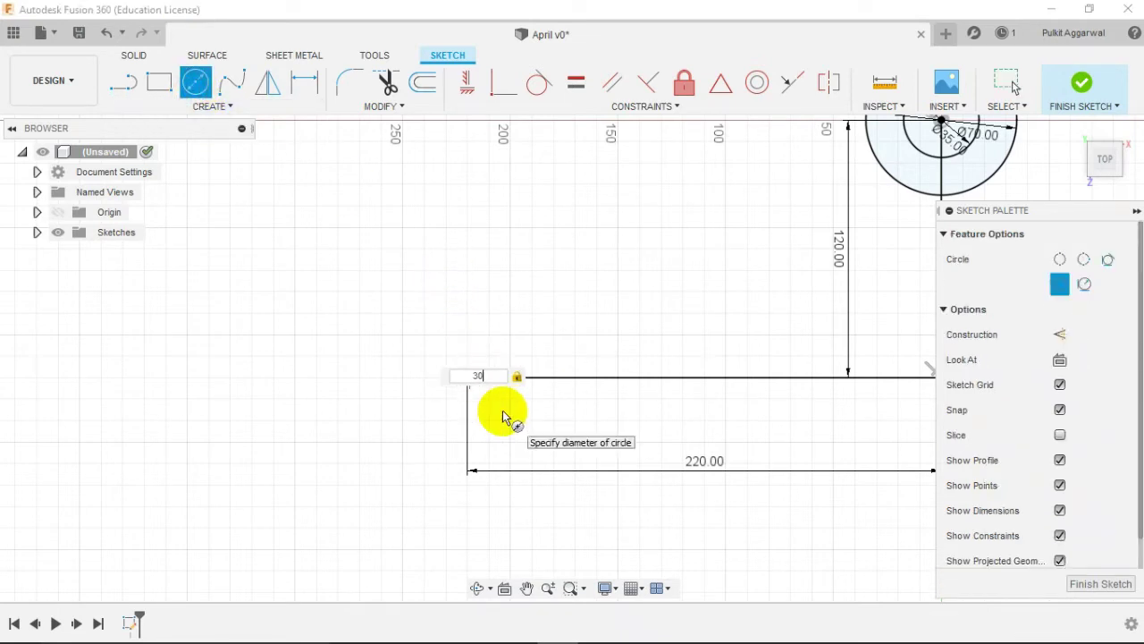
key("Return")
key("Escape")
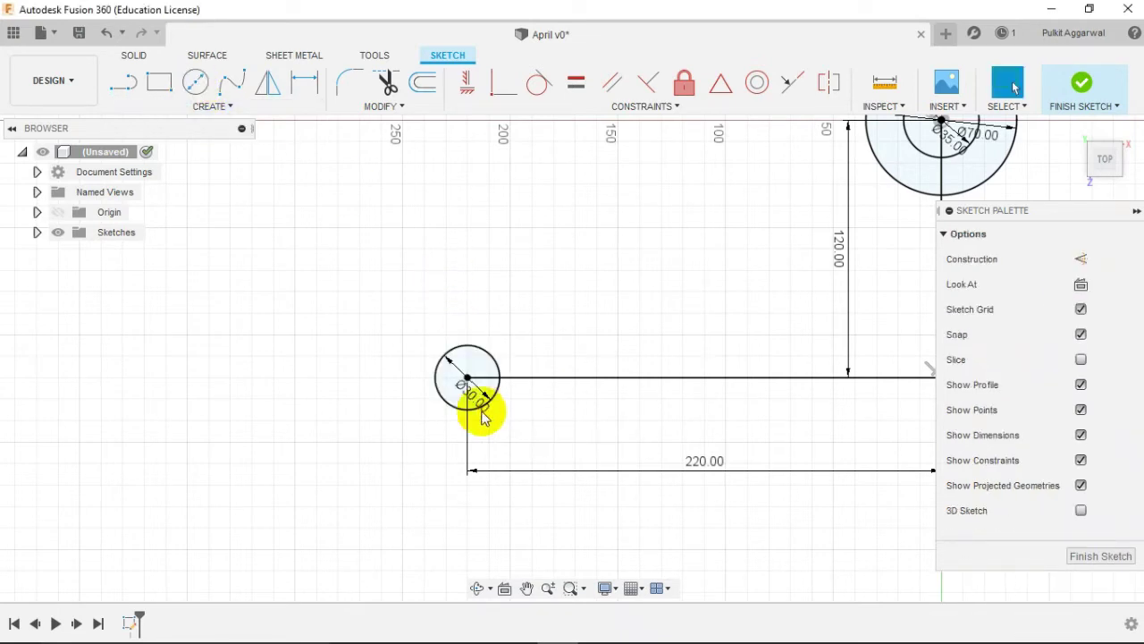
Draw a 50 mm vertical line upward from that circle's centre.
left_click(125, 82)
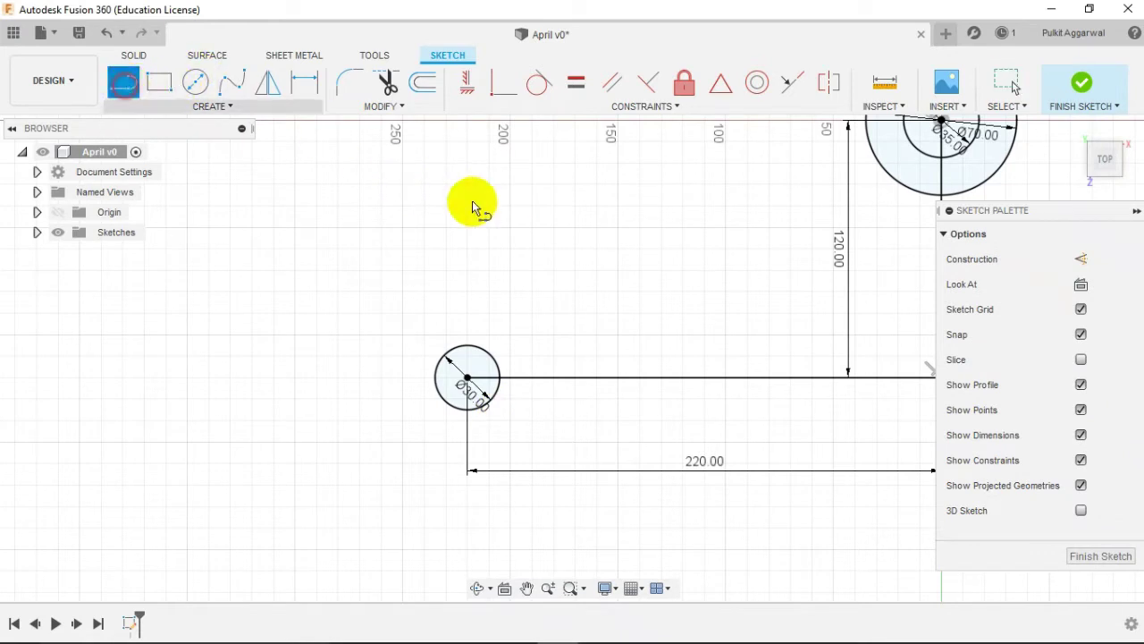
left_click(467, 378)
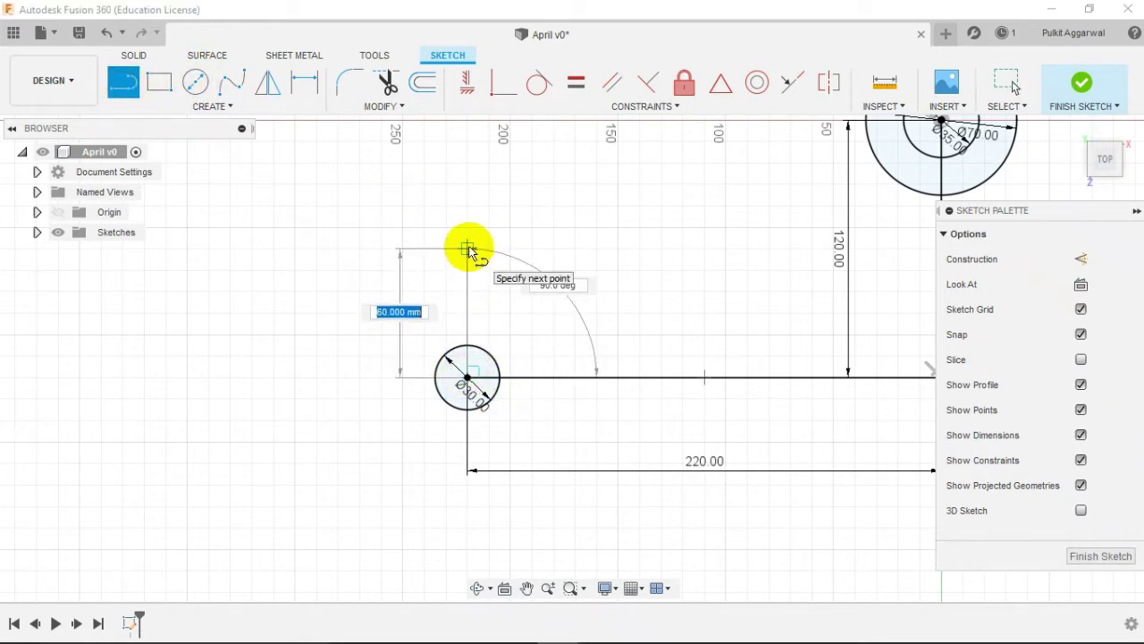
type("0")
key("Tab")
key("Return")
key("Escape")
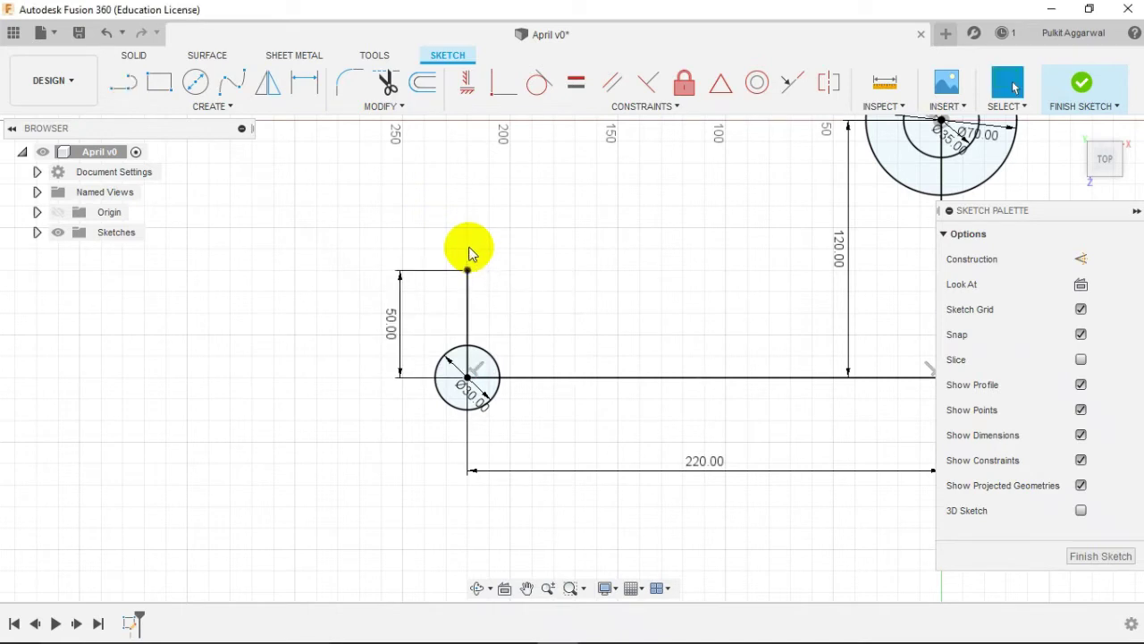
Add a second Ø30 mm circle at the top of the 50 mm line.
left_click(194, 82)
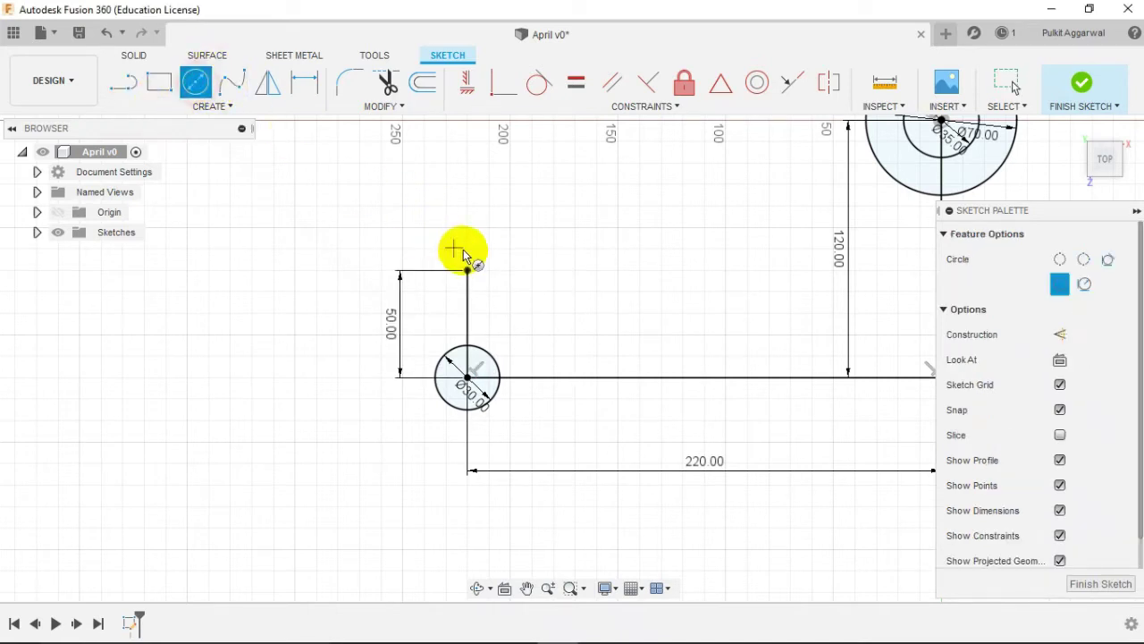
left_click(466, 270)
type("30")
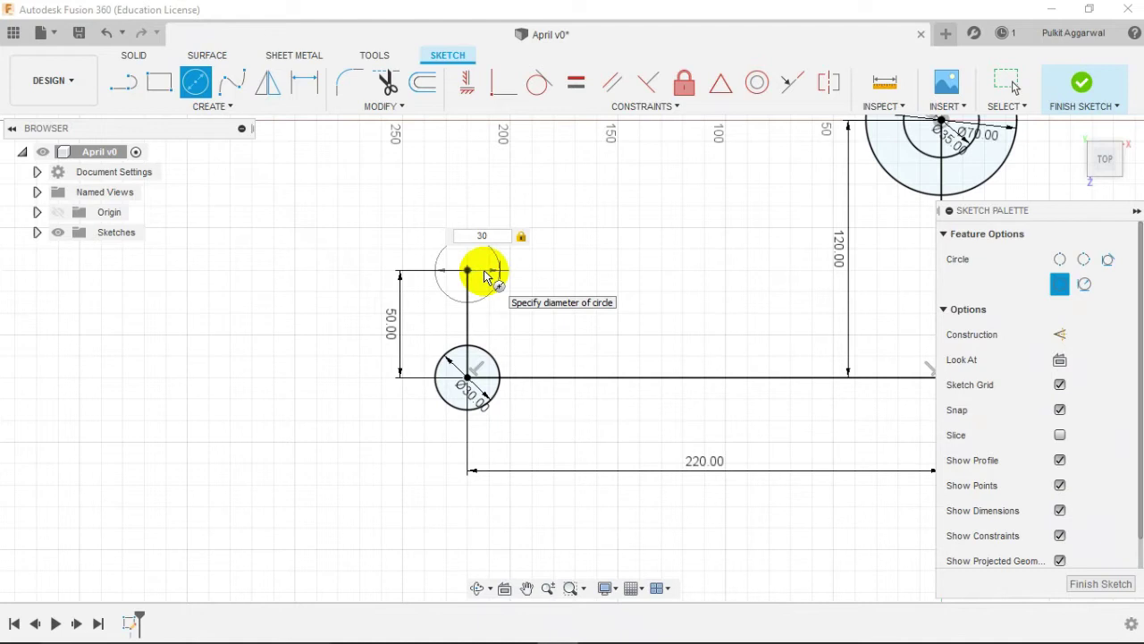
key("Return")
key("Escape")
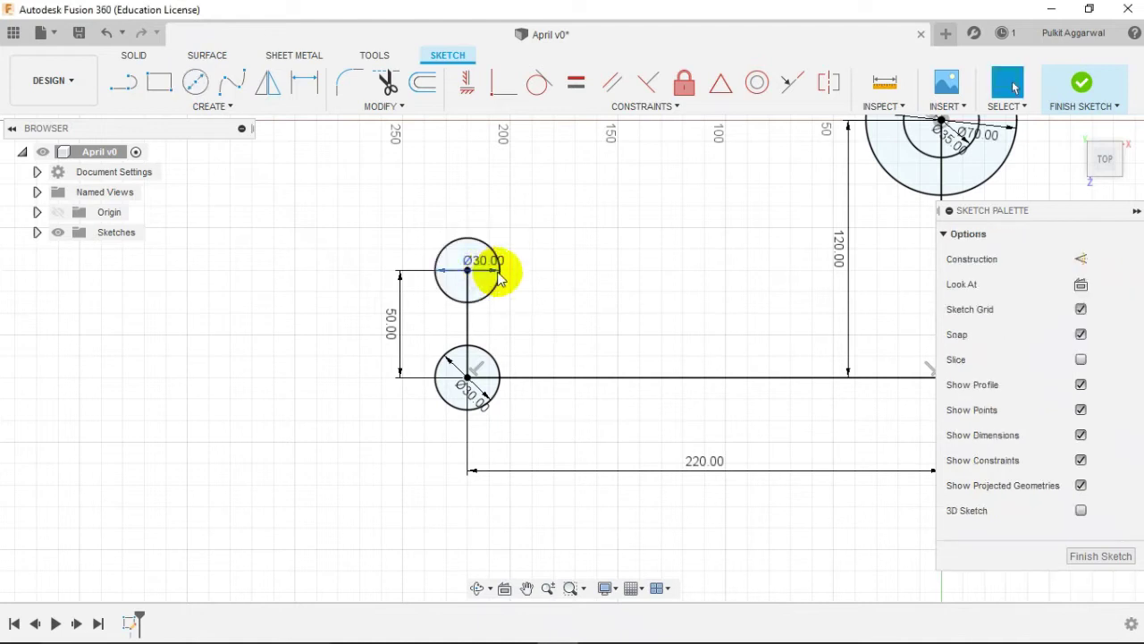
Draw a vertical line along the left side of the two Ø30 circles.
left_click(128, 82)
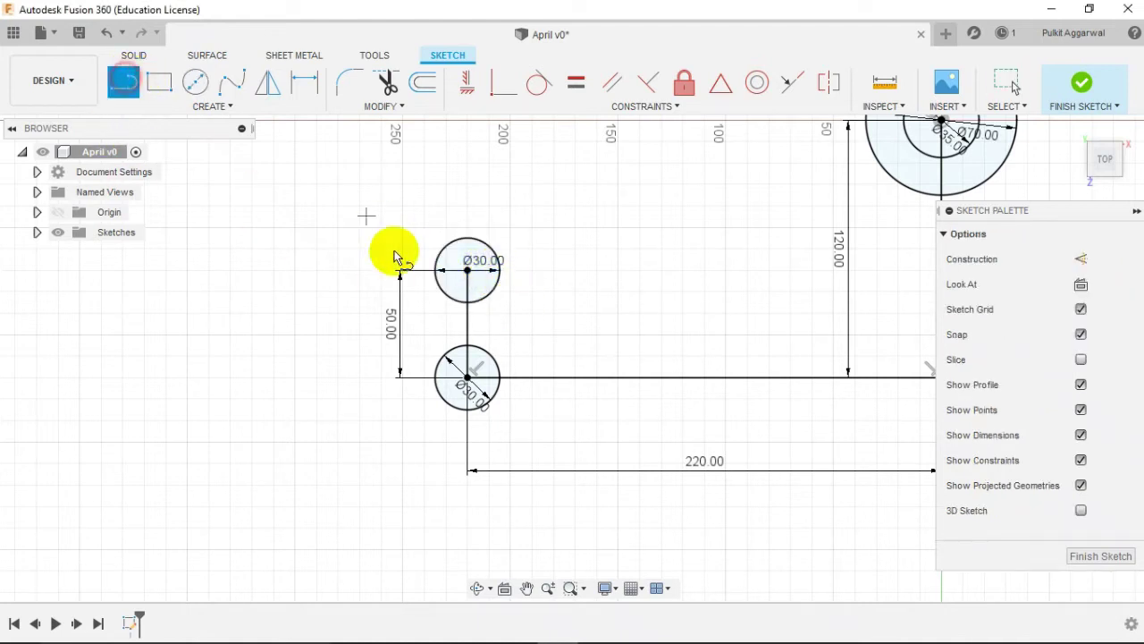
left_click(420, 240)
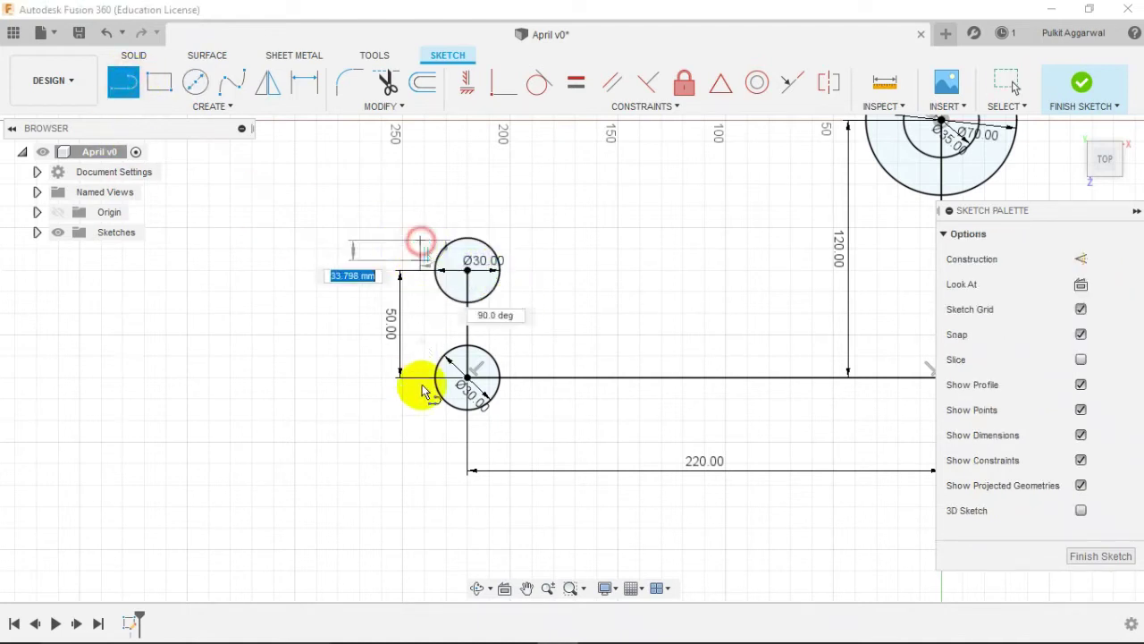
left_click(421, 398)
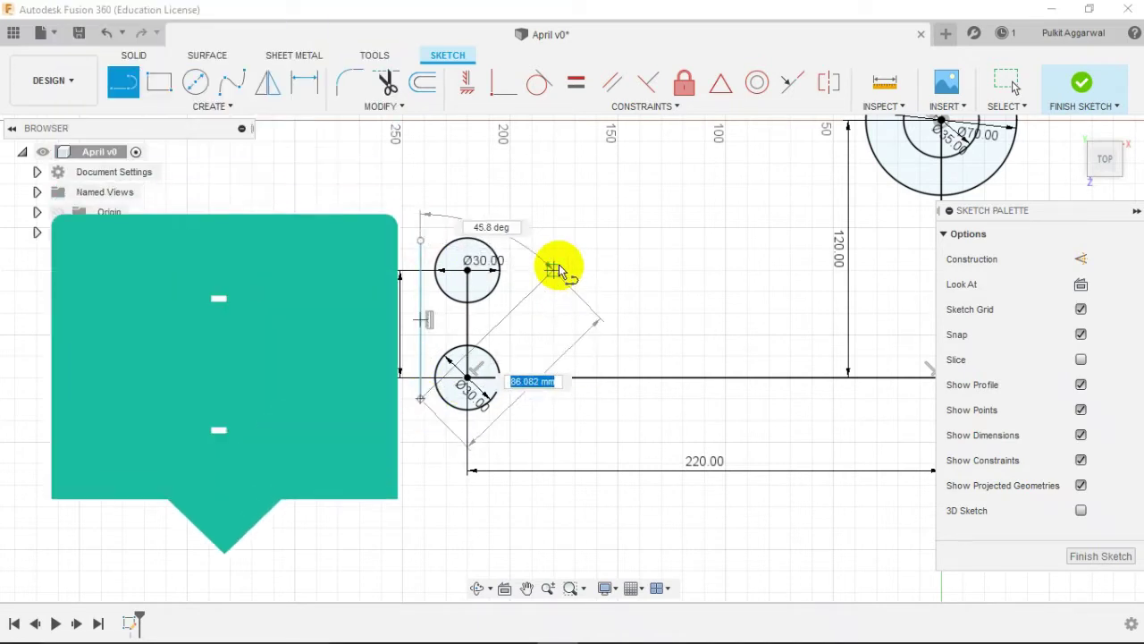
key("Escape")
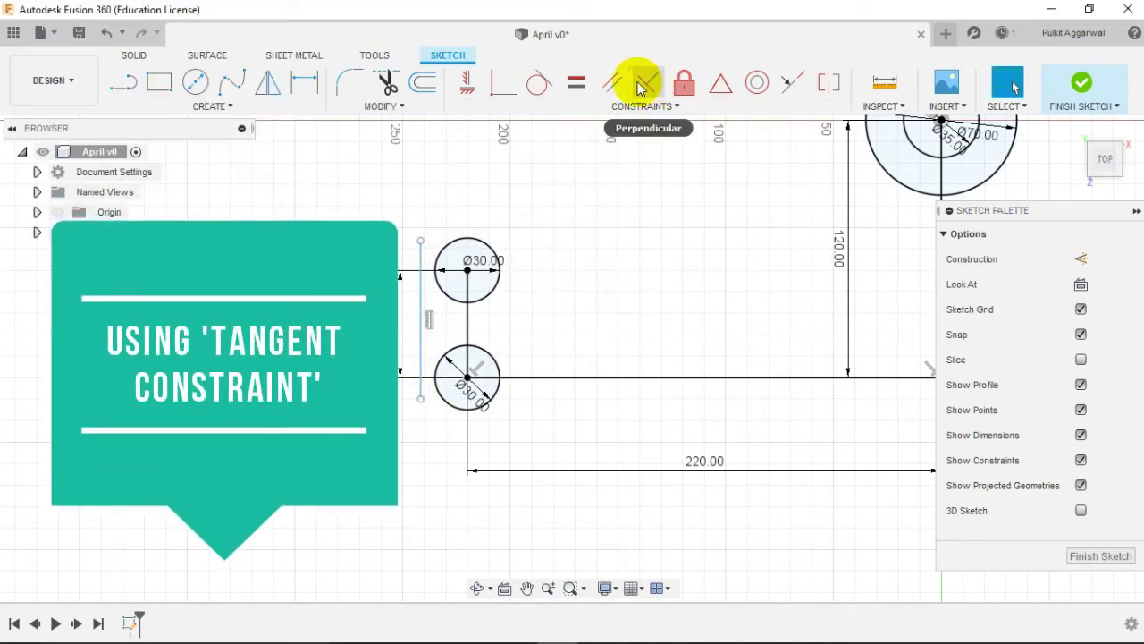
Make the left line tangent to both the upper and lower Ø30 circles.
left_click(539, 82)
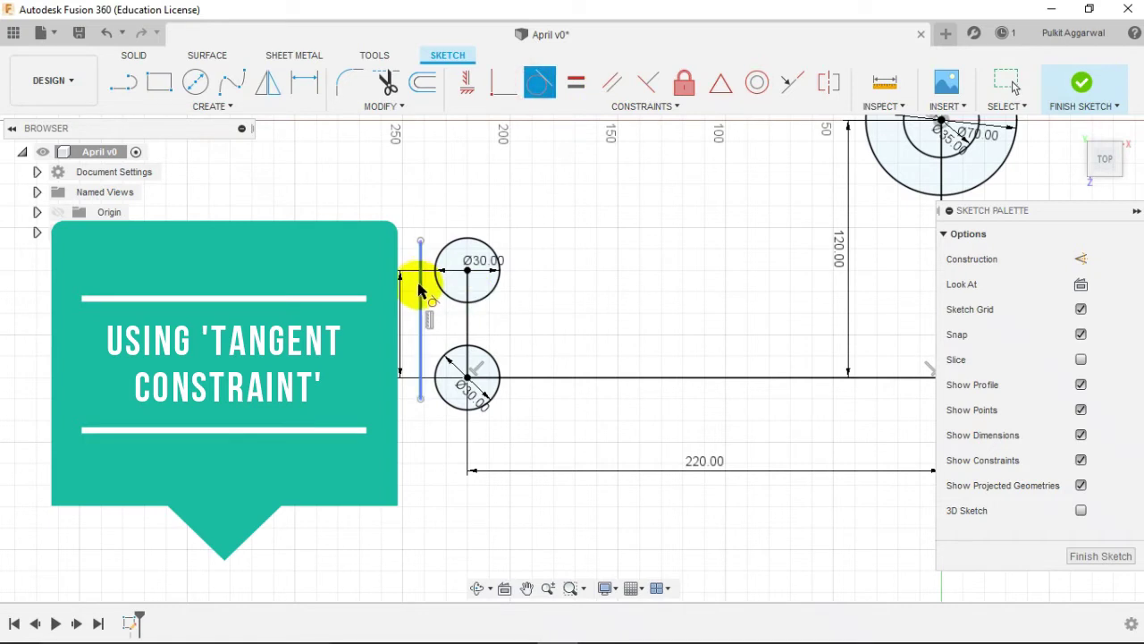
left_click(418, 290)
left_click(436, 280)
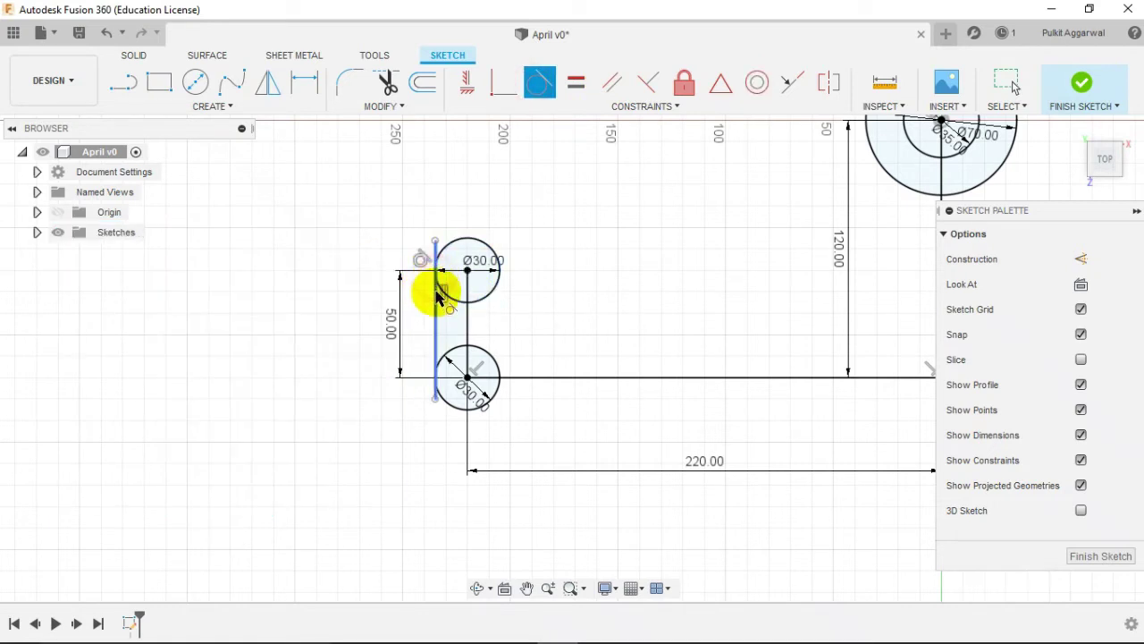
left_click(435, 346)
left_click(444, 364)
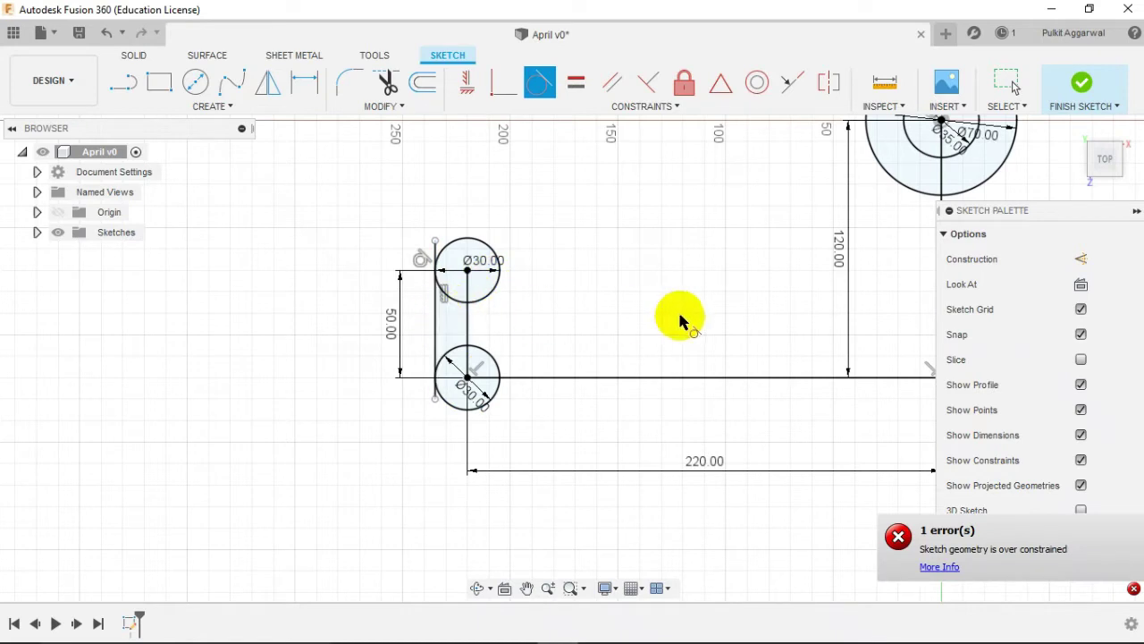
key("Escape")
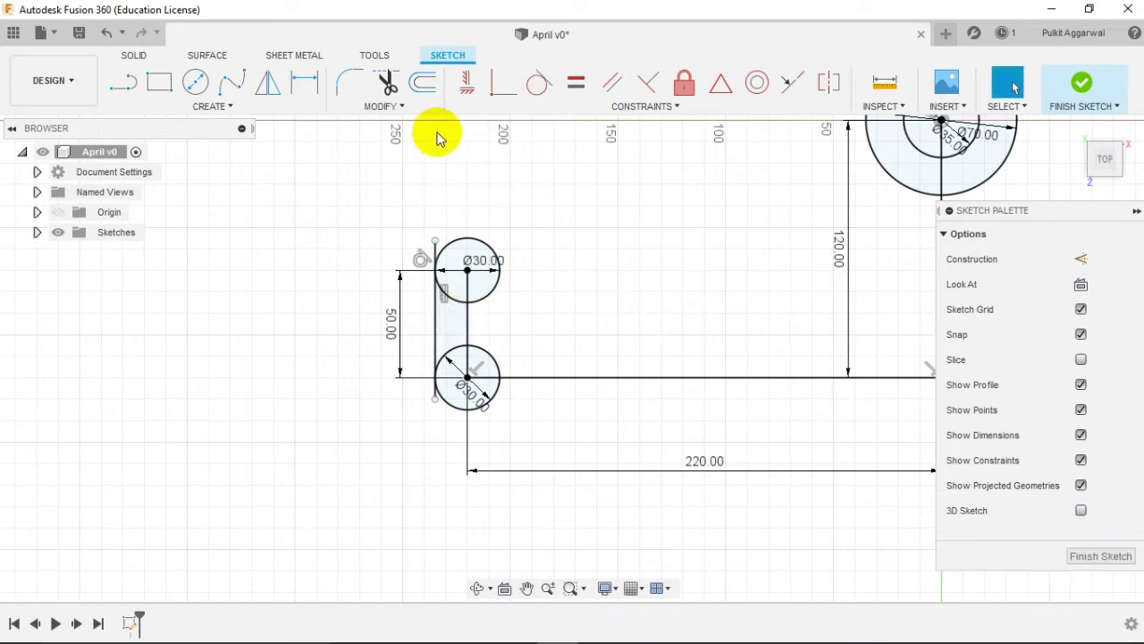
Mirror the left line about the vertical centre line to form the right side.
left_click(267, 82)
left_click(436, 336)
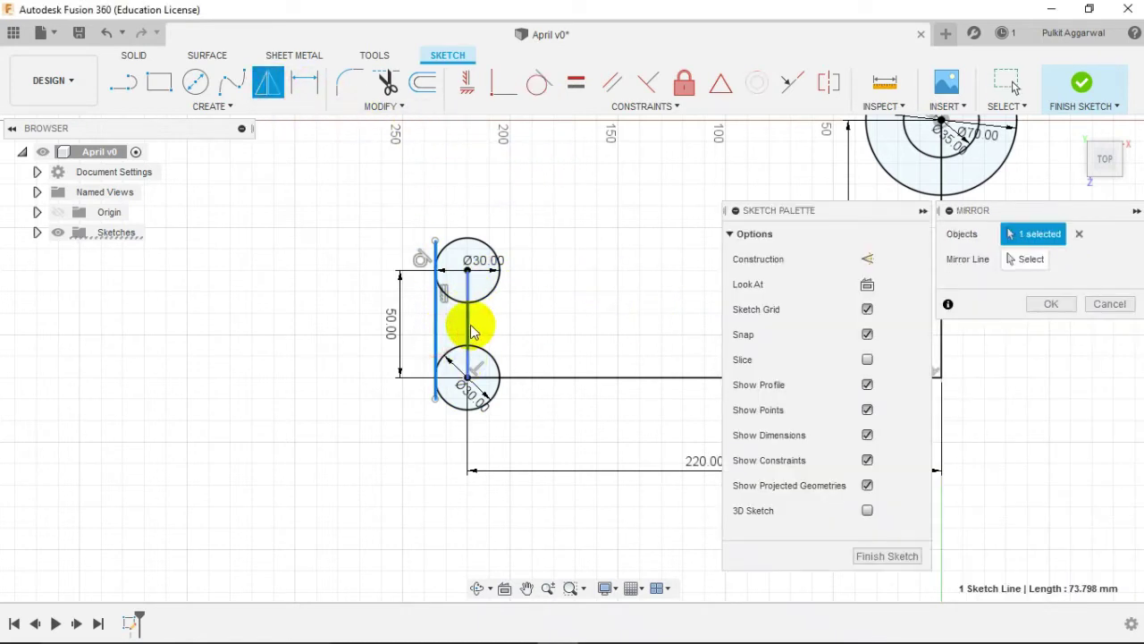
left_click(1028, 259)
left_click(471, 332)
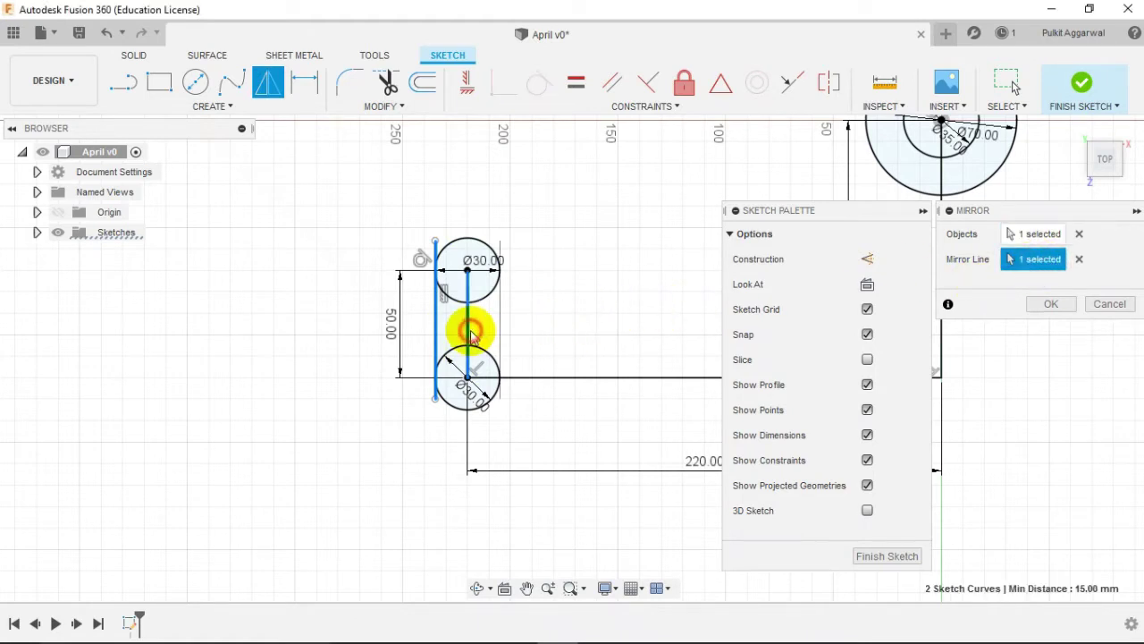
left_click(1051, 304)
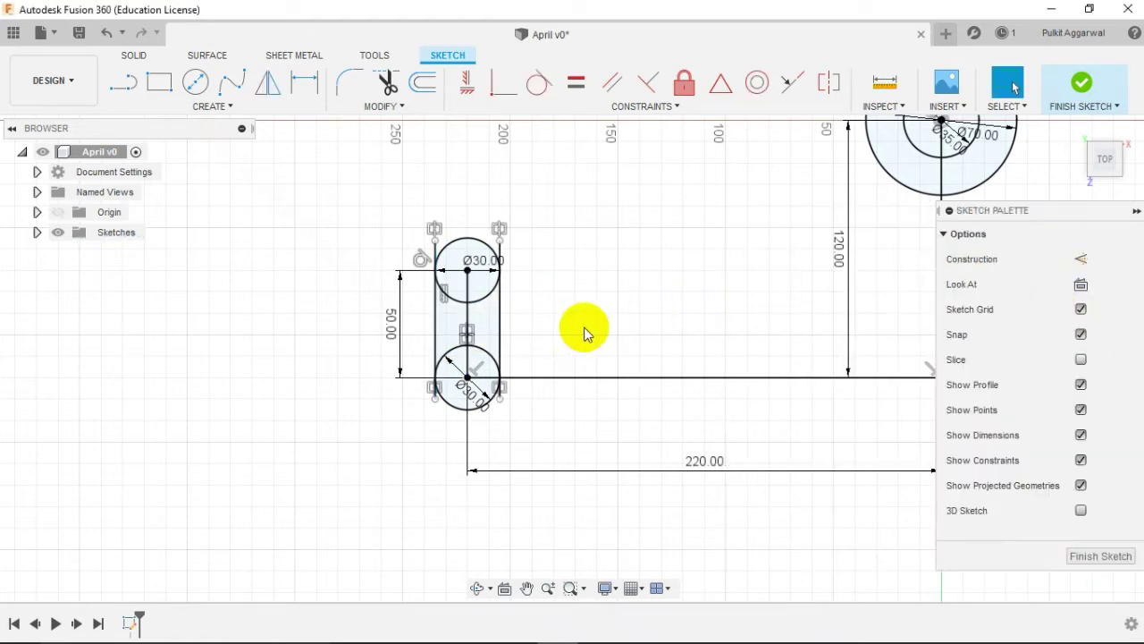
Trim the excess line ends and the lower circle's inner arcs.
scroll(585, 294, "up", 2)
key("t")
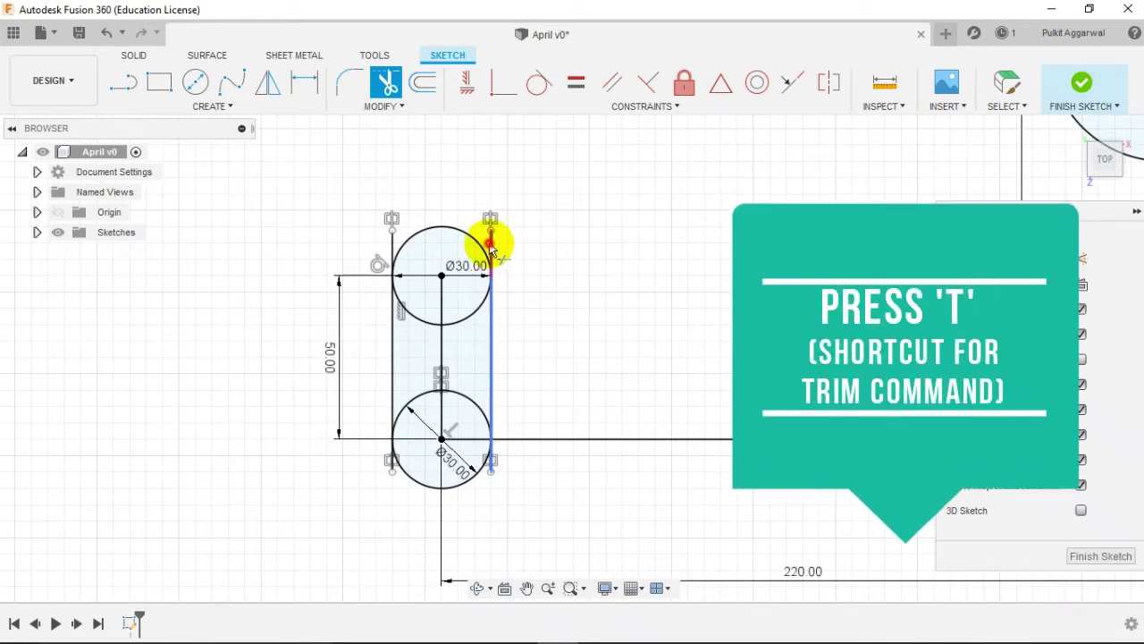
left_click(402, 290)
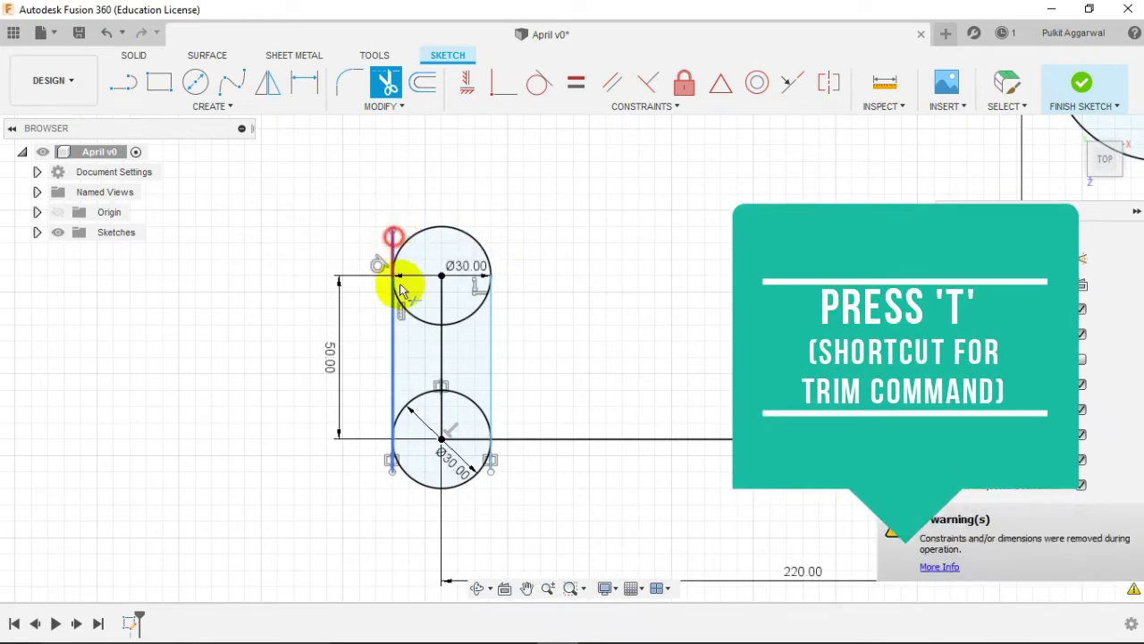
left_click(392, 461)
scroll(486, 467, "up", 2)
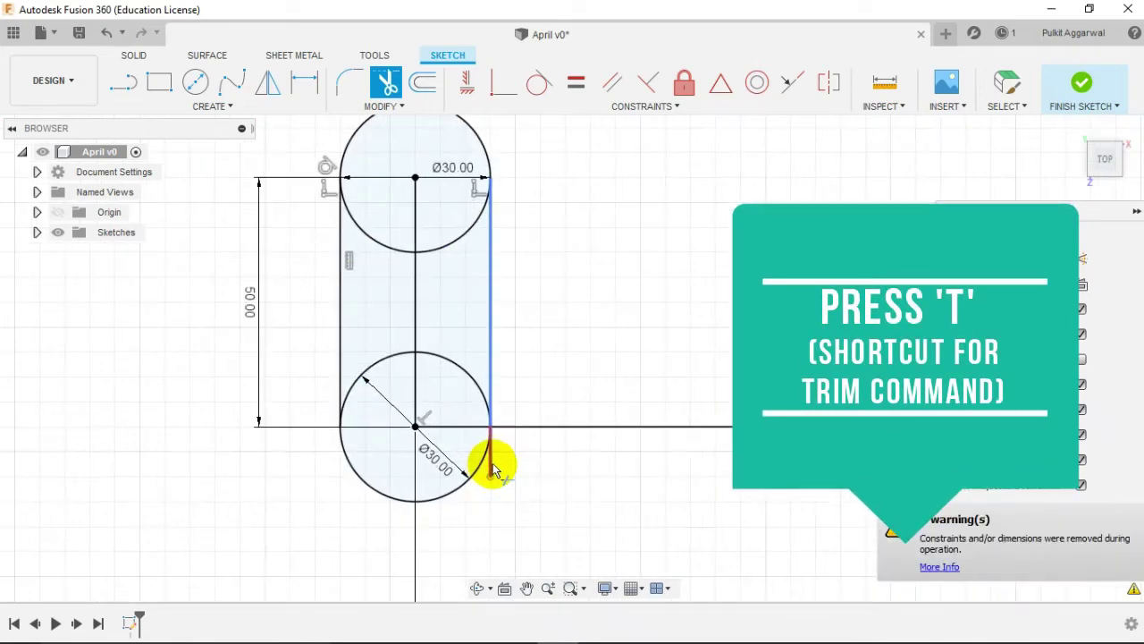
left_click(463, 373)
left_click(389, 352)
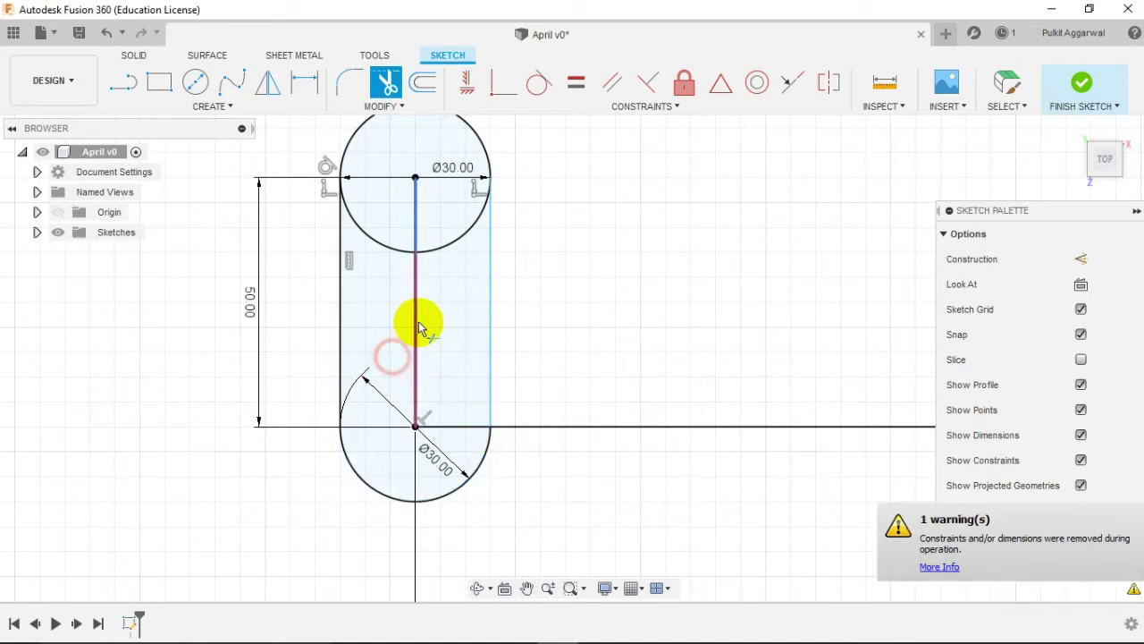
Remove the centre line pieces and the upper circle's inner arcs.
left_click(416, 327)
left_click(435, 253)
left_click(380, 239)
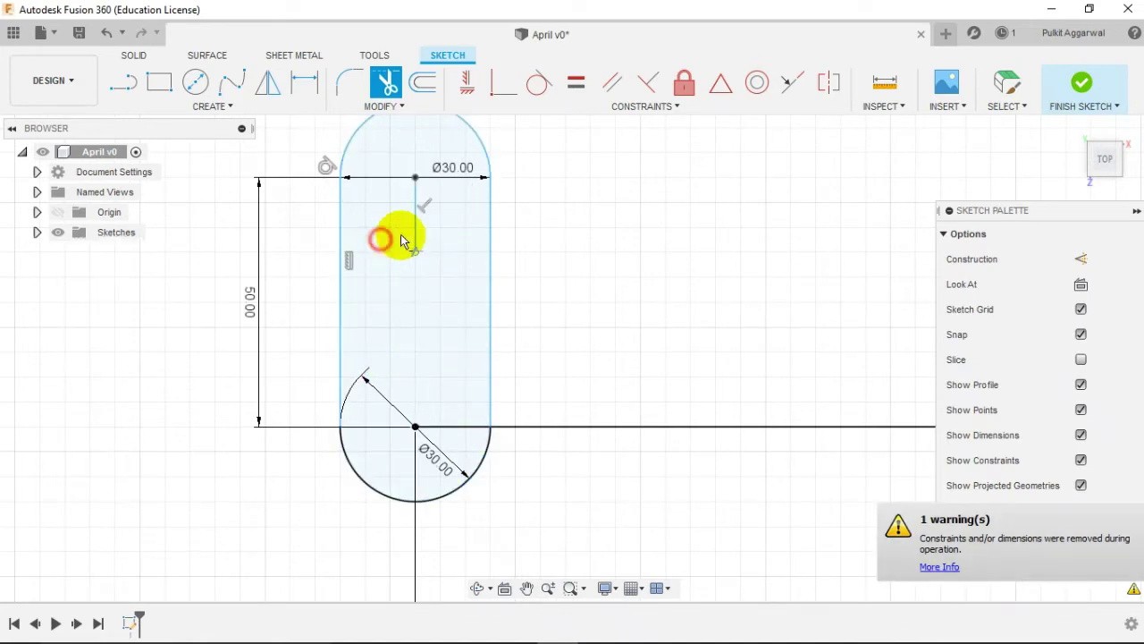
left_click(417, 215)
scroll(590, 253, "down", 3)
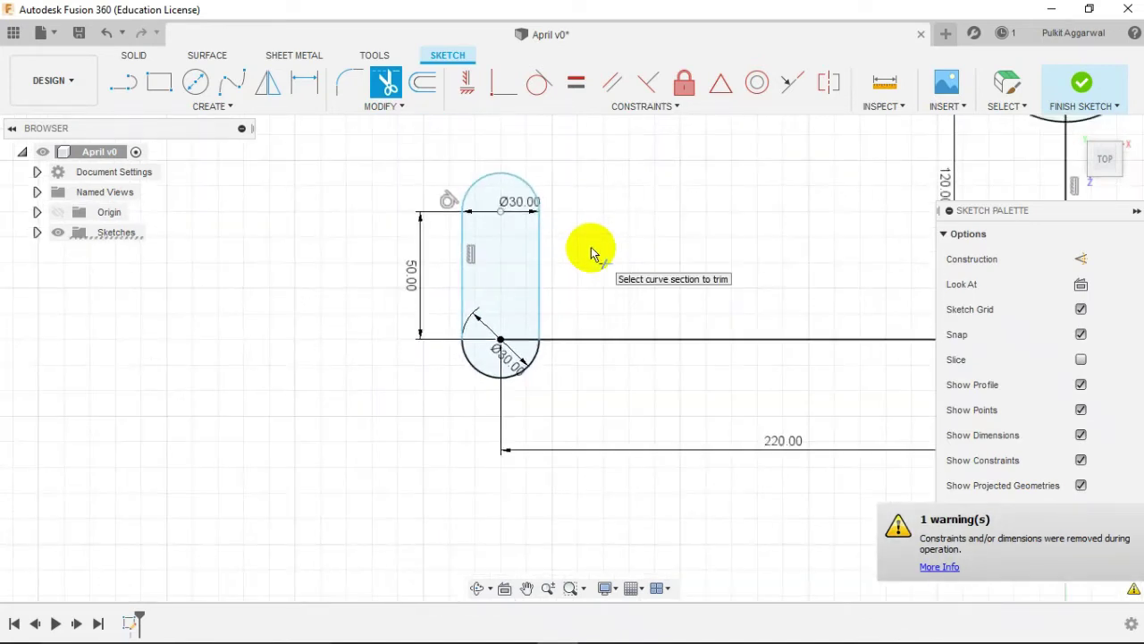
key("Escape")
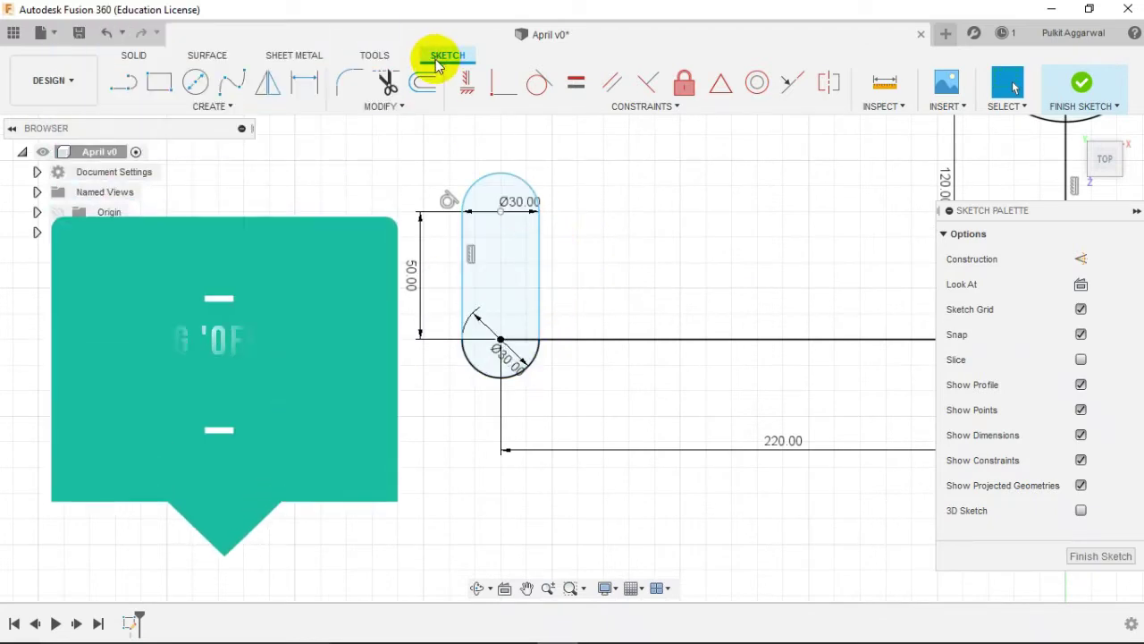
Offset the whole slot outline 12 mm outward.
left_click(423, 83)
left_click(537, 261)
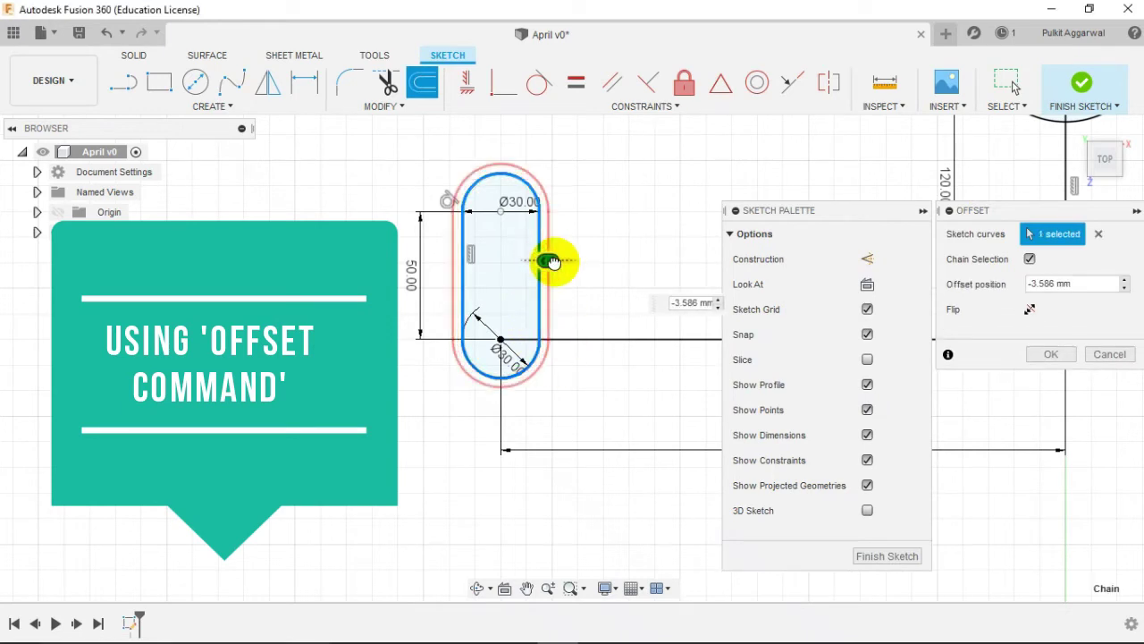
left_click_drag(537, 260, 554, 261)
left_click(684, 304)
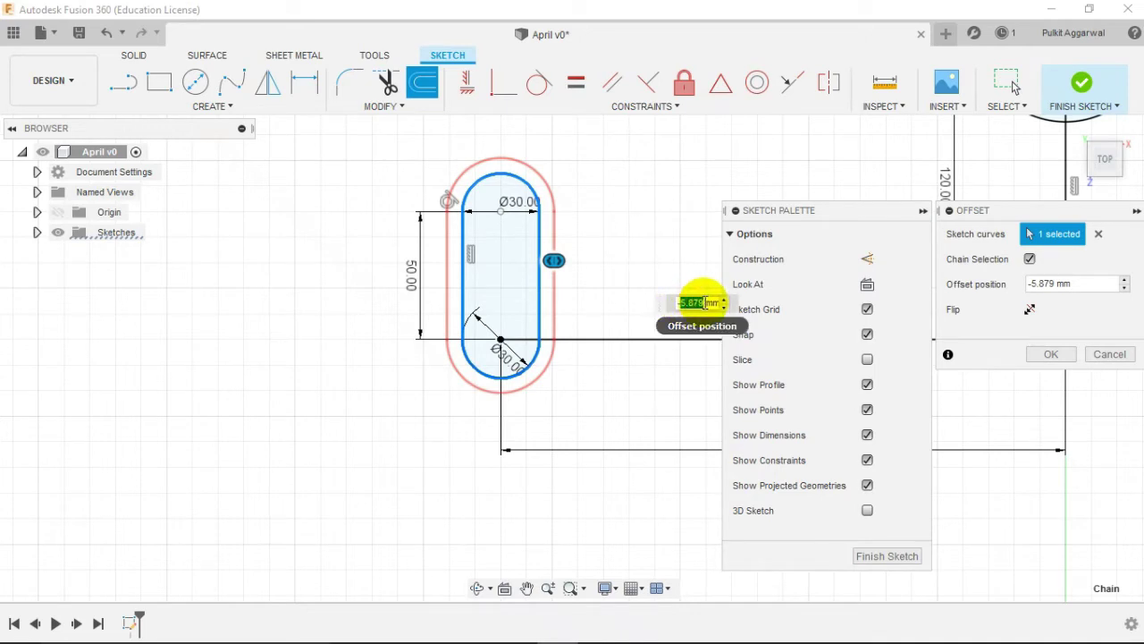
type("-12")
key("Return")
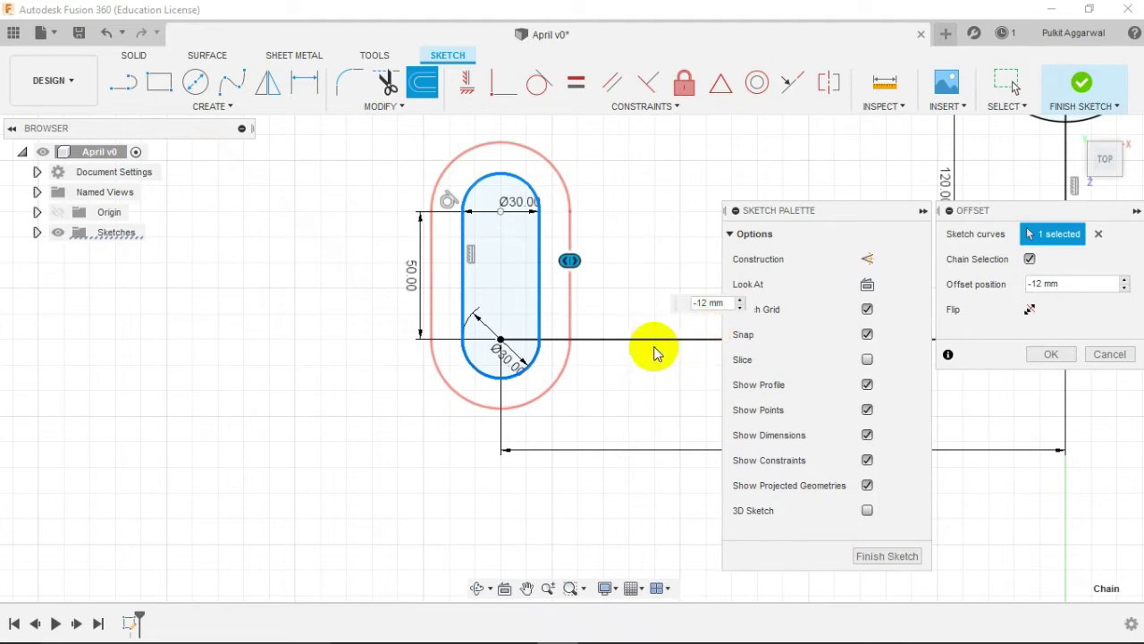
left_click(1046, 355)
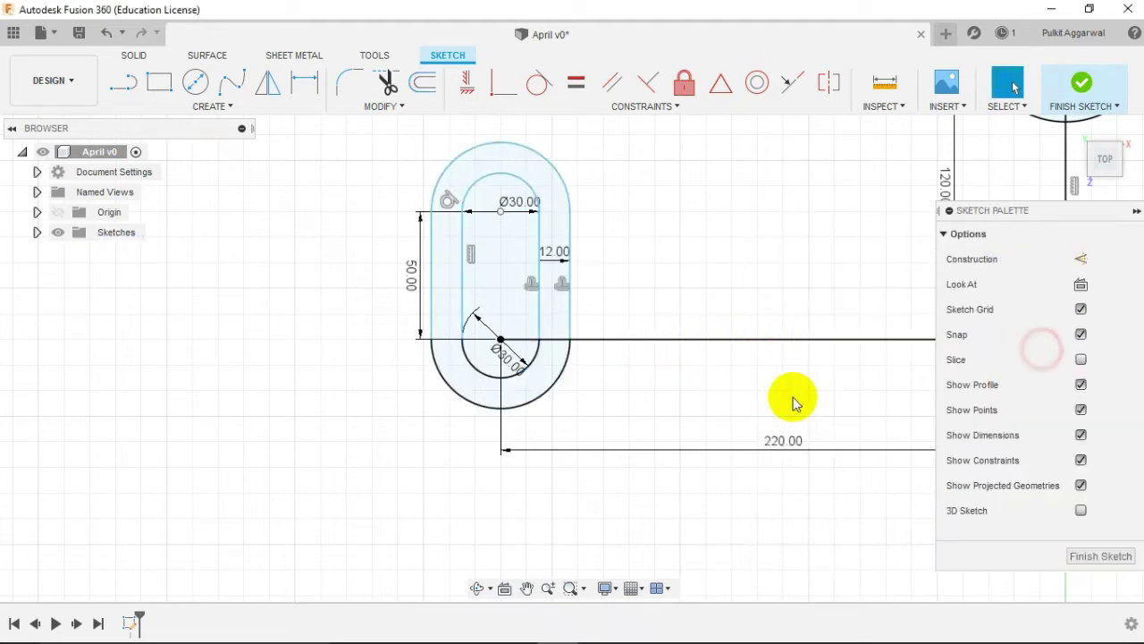
Draw a Ø300 mm circle centred below the arm.
mouse_move(698, 352)
middle_mouse_down()
mouse_move(682, 281)
mouse_move(620, 403)
middle_mouse_up()
scroll(620, 402, "down", 1)
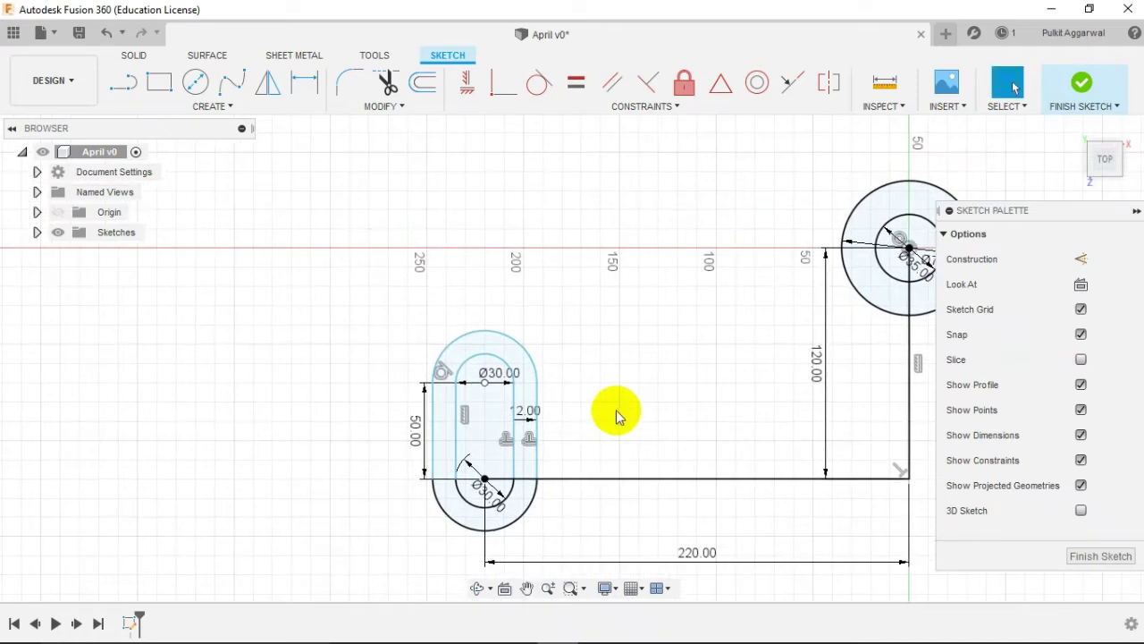
scroll(639, 393, "down", 2)
scroll(541, 517, "down", 1)
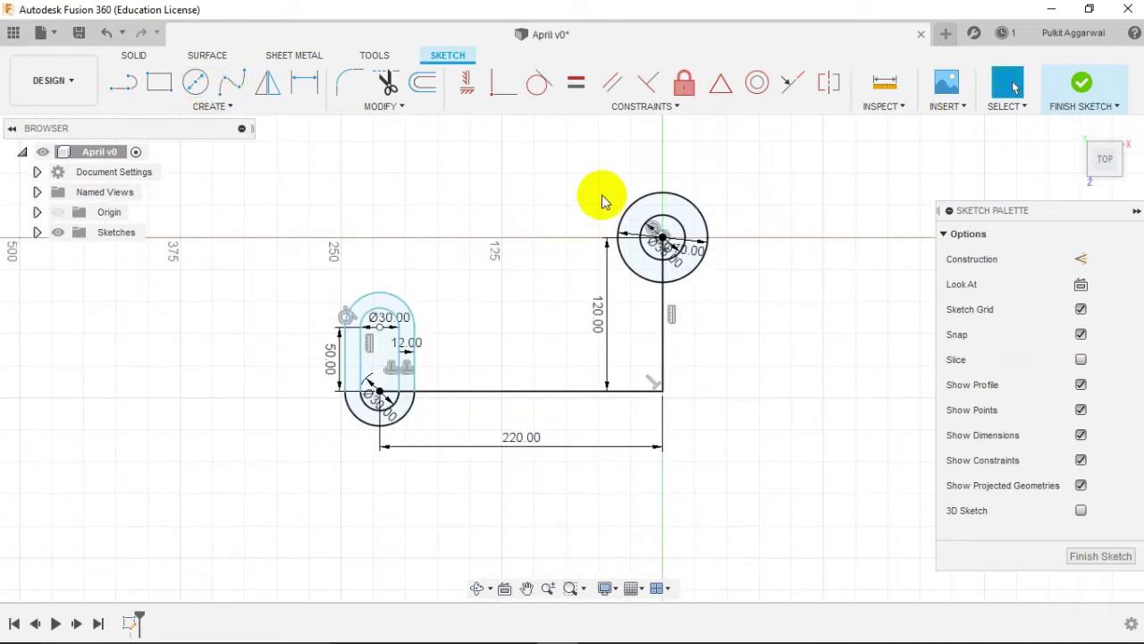
left_click(195, 82)
middle_click_drag(618, 377, 464, 266)
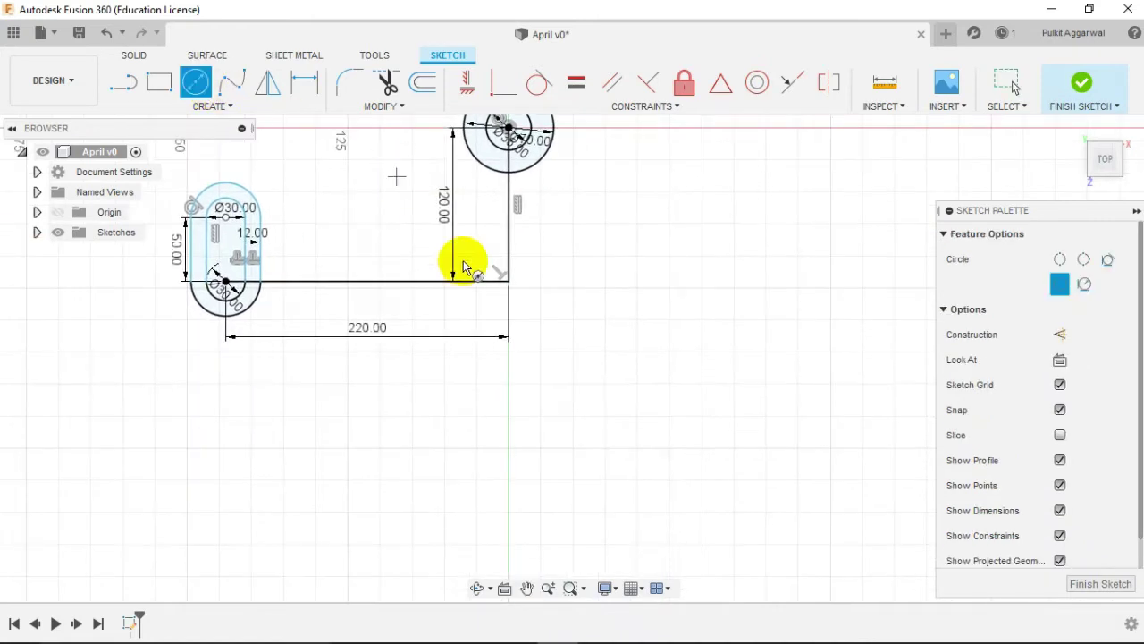
left_click(597, 387)
type("3")
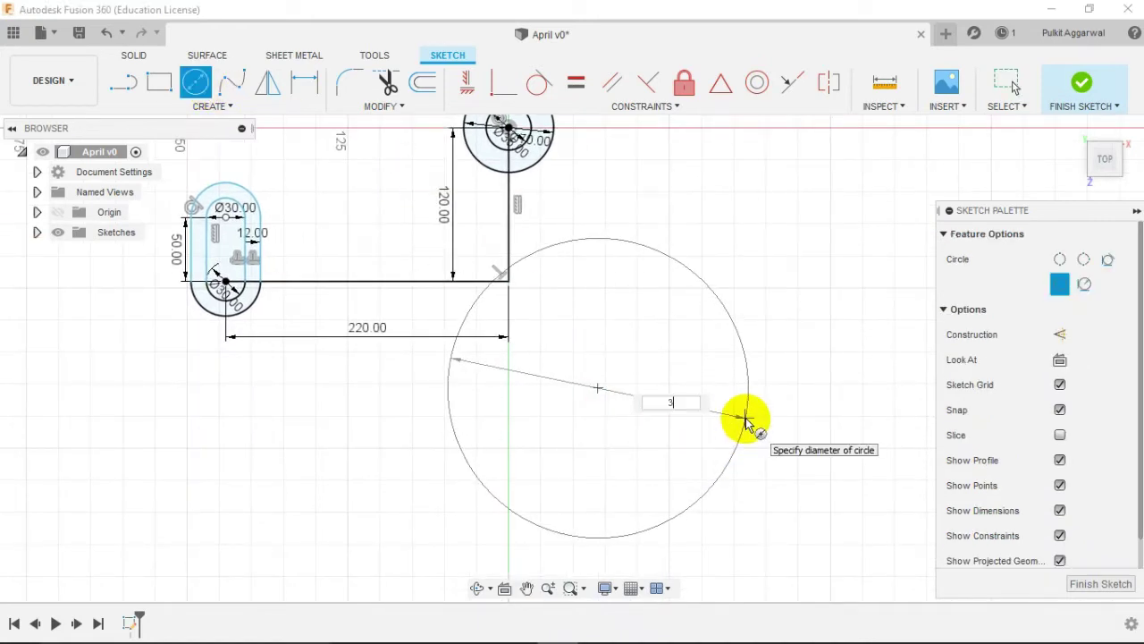
type("00")
key("Return")
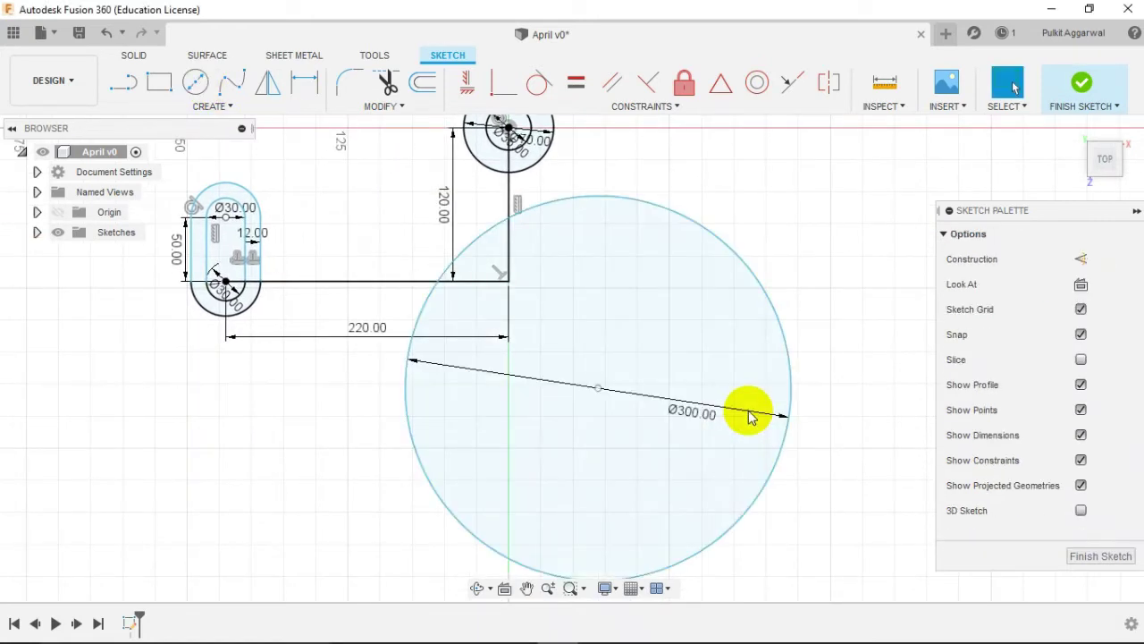
scroll(685, 328, "down", 3)
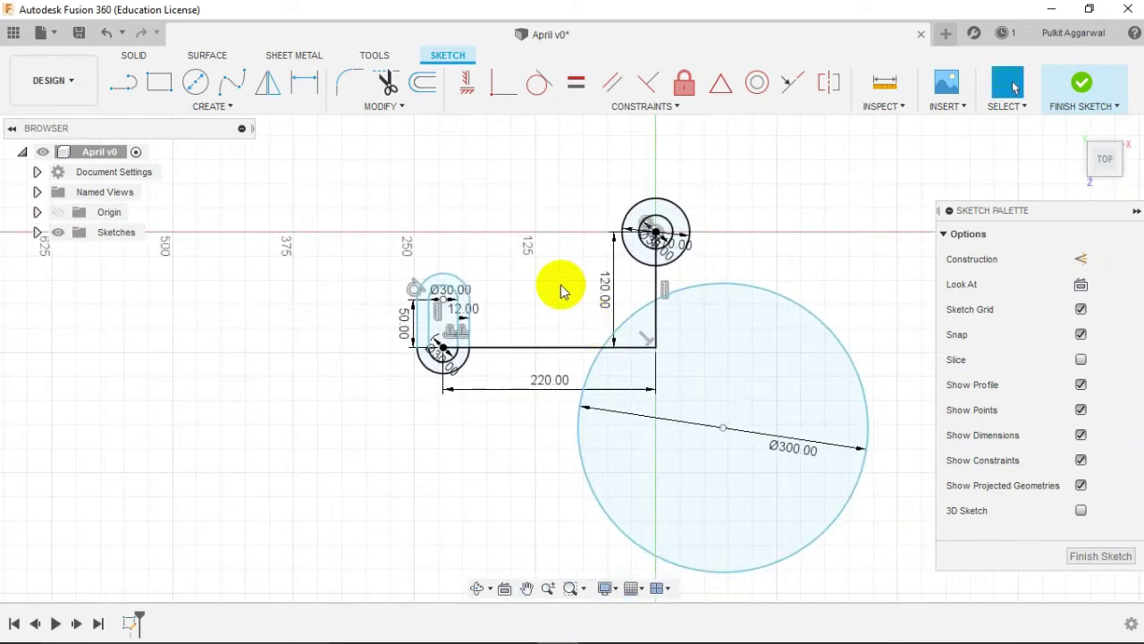
Fix the top circles and slot, make the Ø300 circle tangent to the outer slot arc, then show april.jpg.
left_click_drag(594, 169, 743, 298)
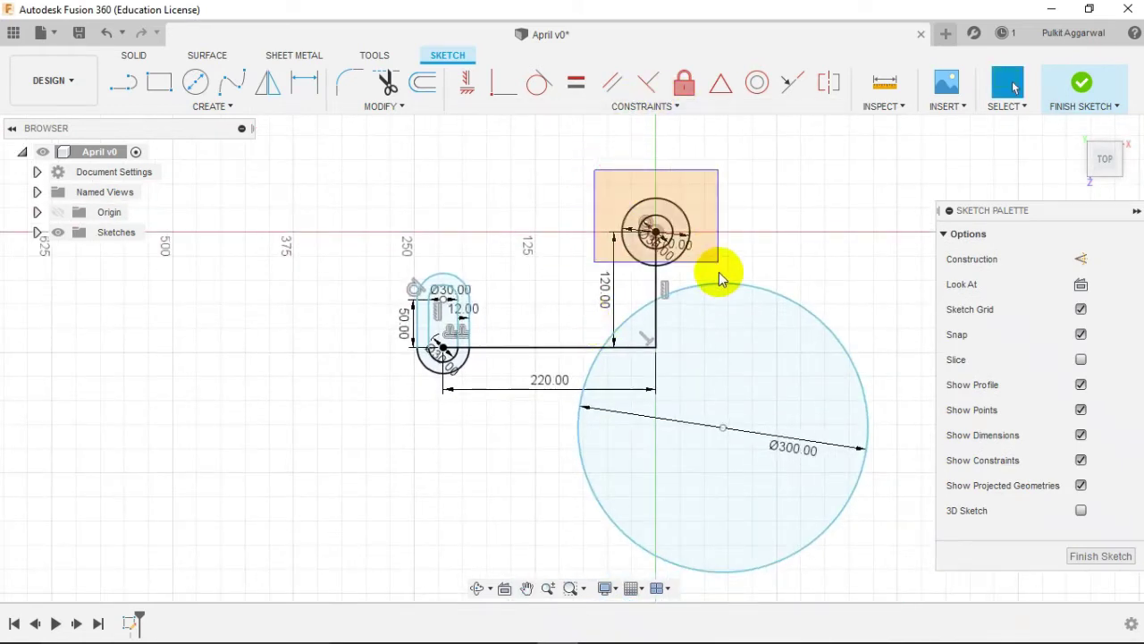
left_click(684, 82)
left_click_drag(367, 248, 520, 422)
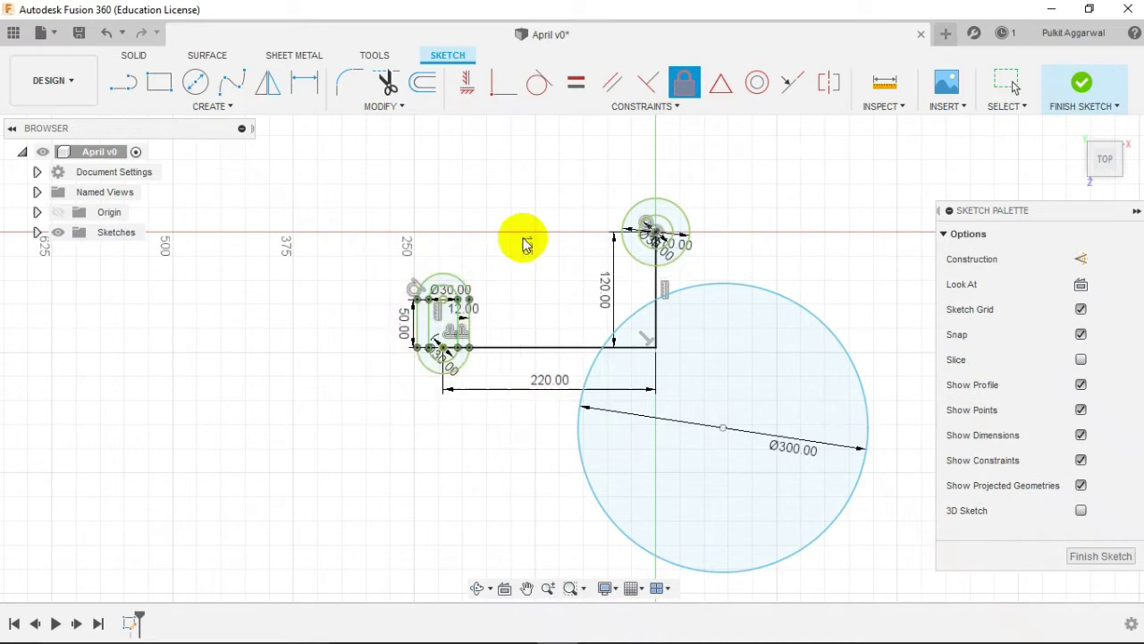
left_click(732, 286)
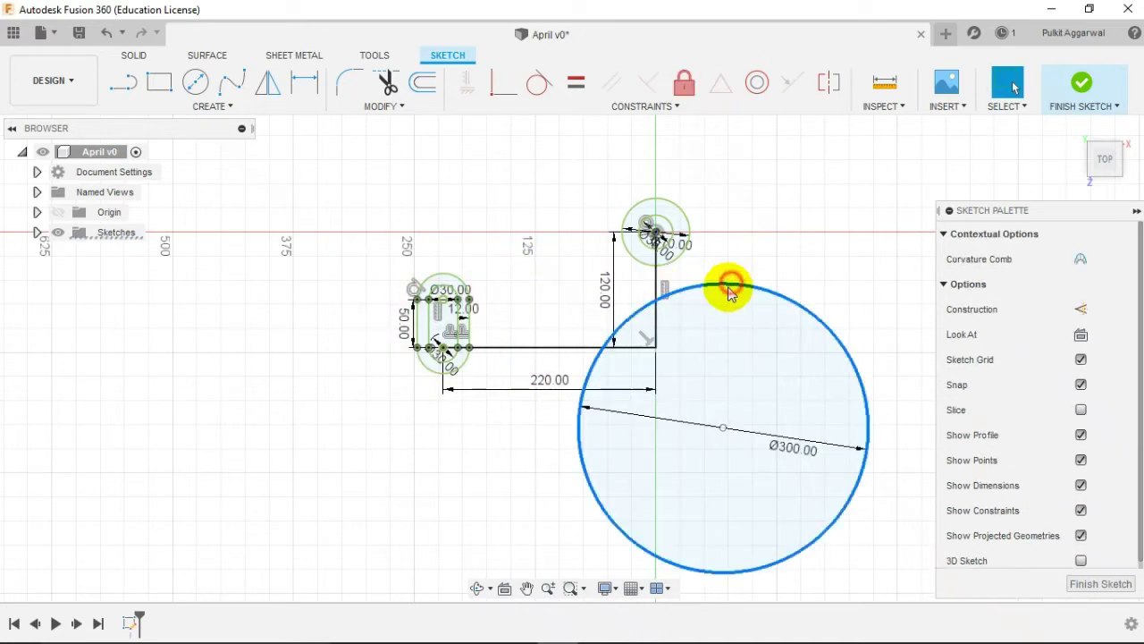
left_click(540, 89)
scroll(485, 350, "up", 3)
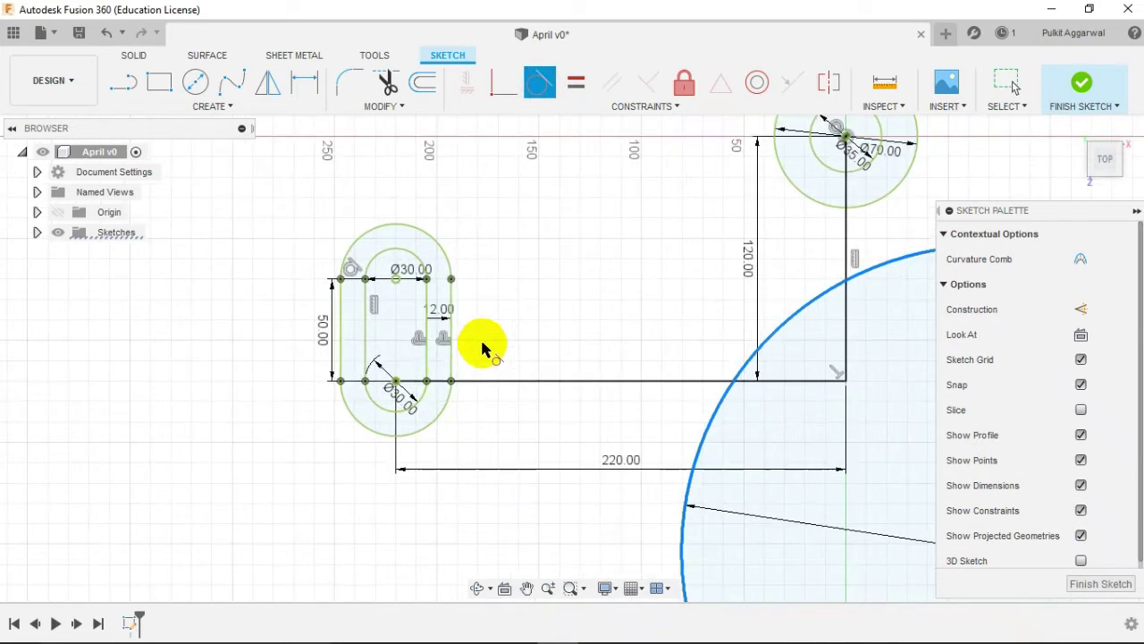
left_click(448, 404)
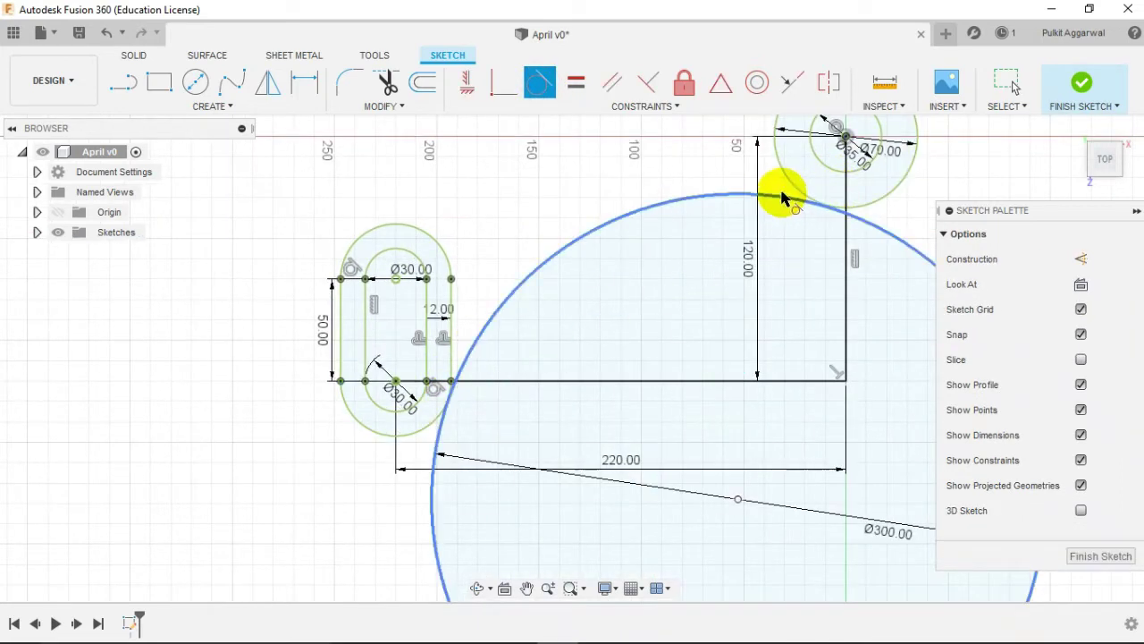
scroll(723, 155, "down", 3)
key("Escape")
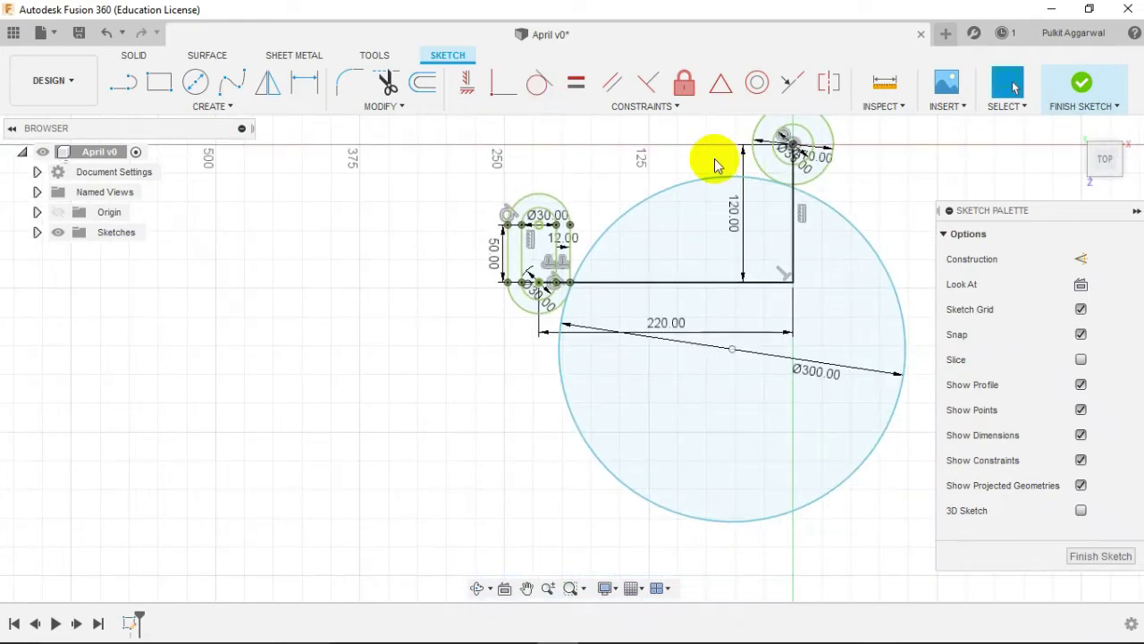
key("alt+Tab")
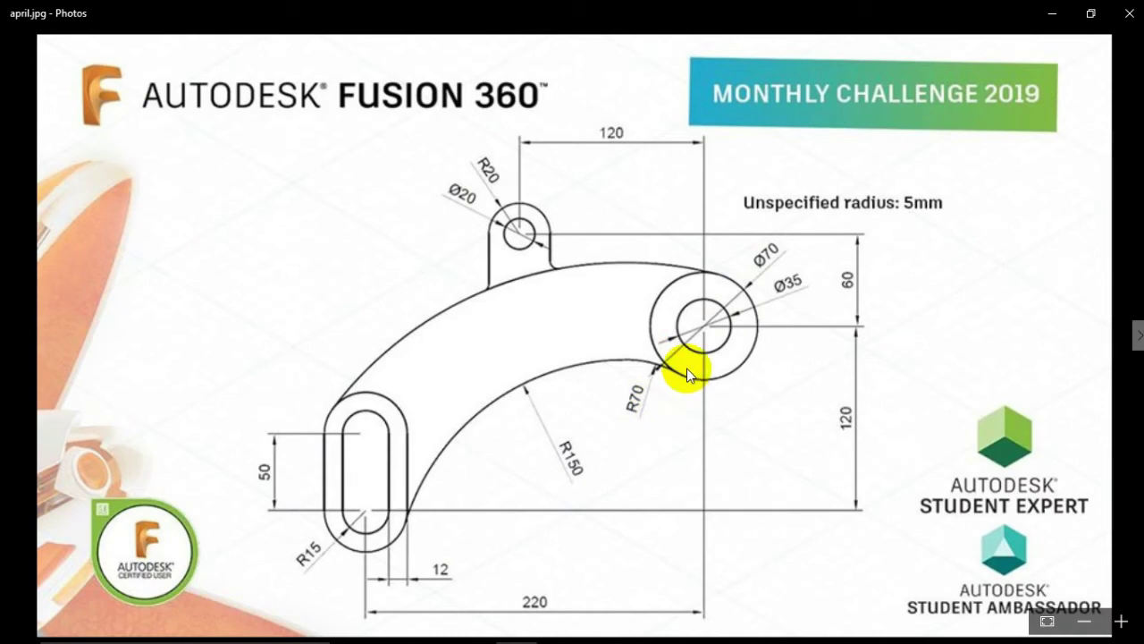
Back in Fusion 360, draw a Ø140 mm circle left of the slot.
key("alt+Tab")
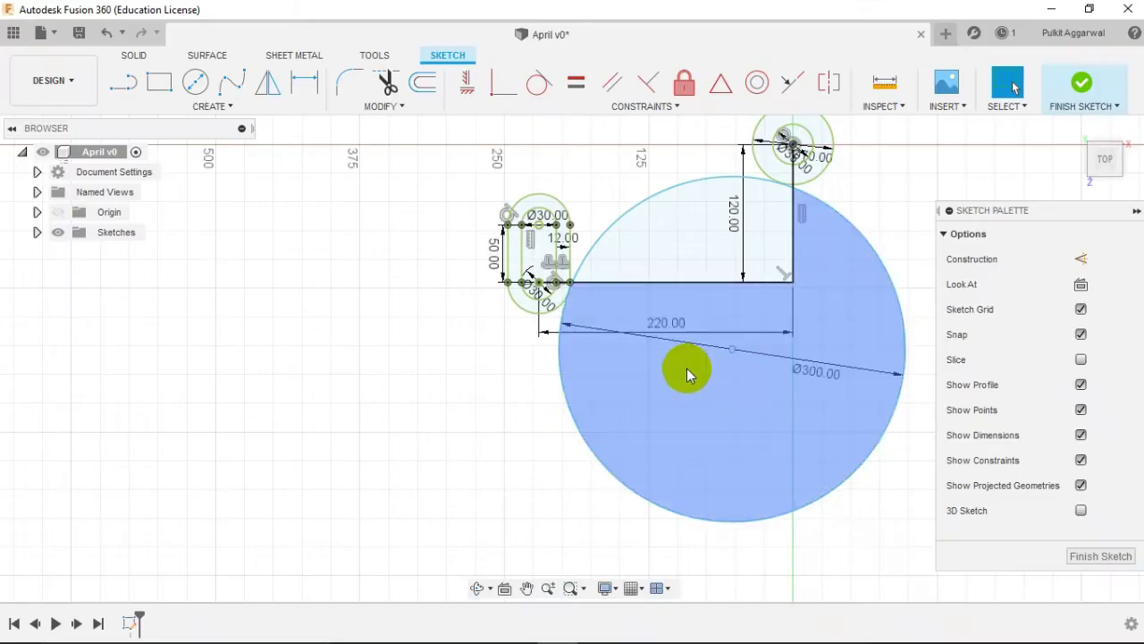
left_click(197, 82)
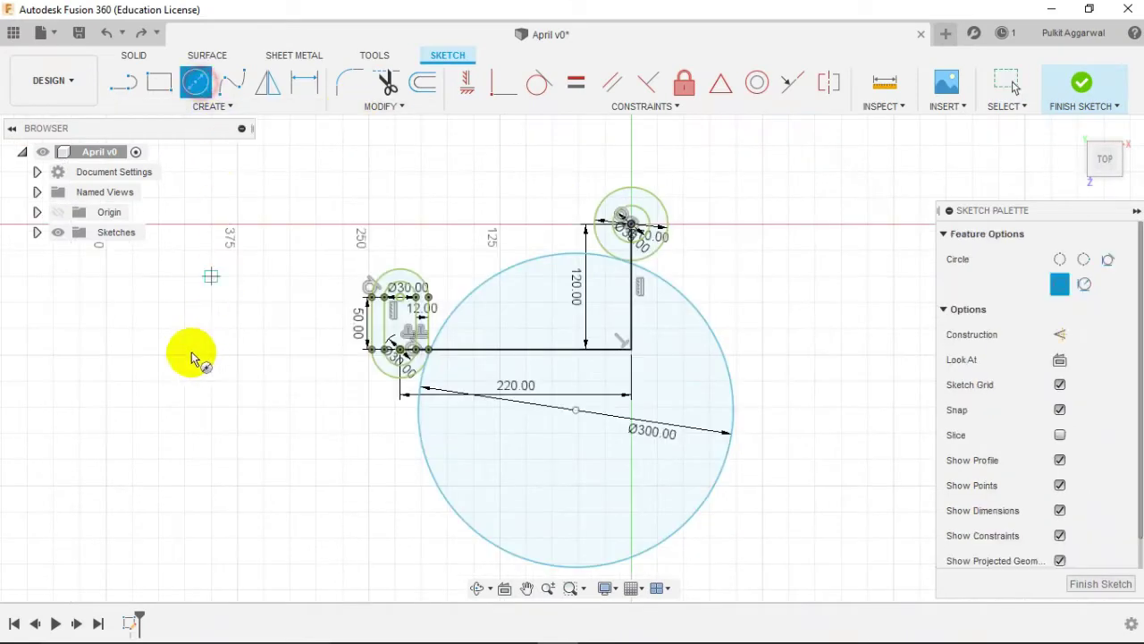
left_click(159, 354)
type("140")
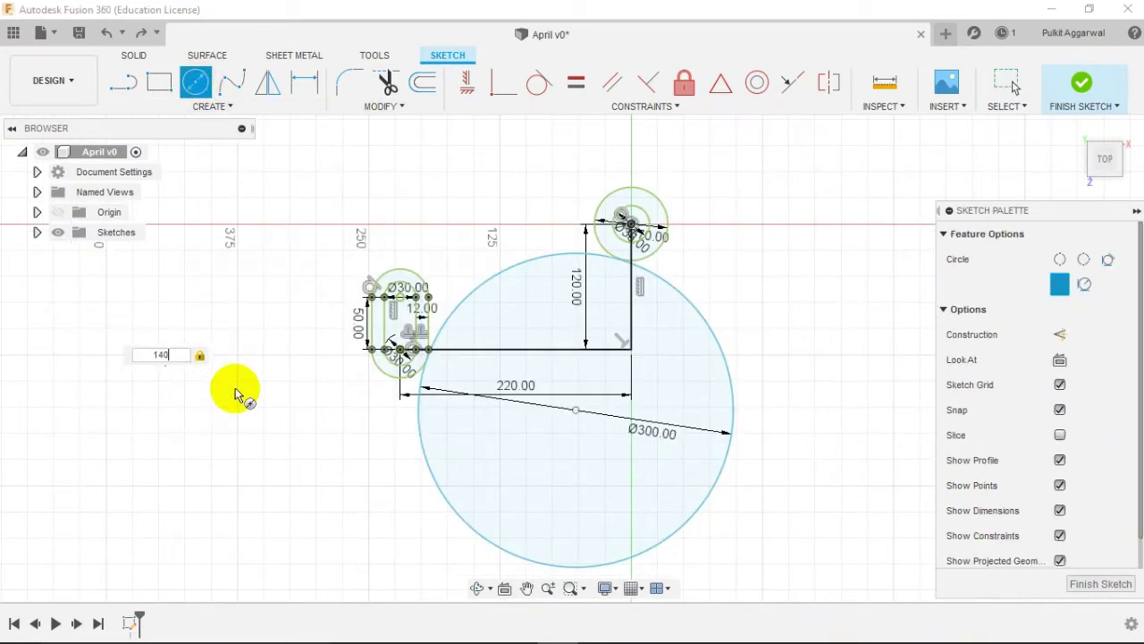
key("Return")
key("Escape")
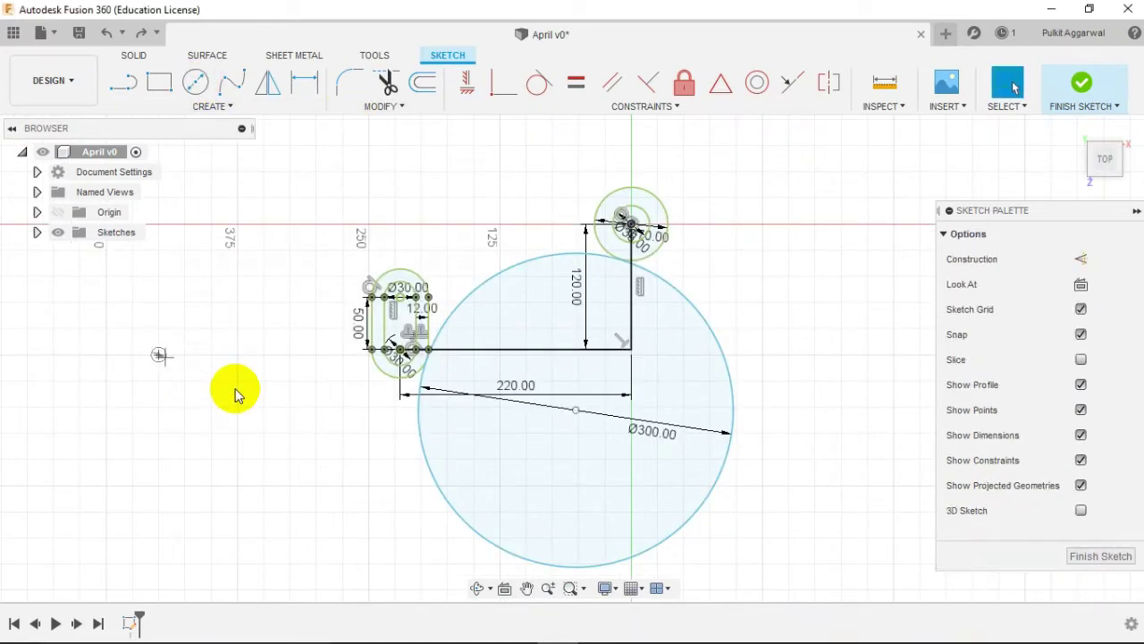
Make the Ø140 circle tangent to the Ø70 ring.
left_click(545, 92)
left_click(217, 305)
scroll(693, 295, "up", 3)
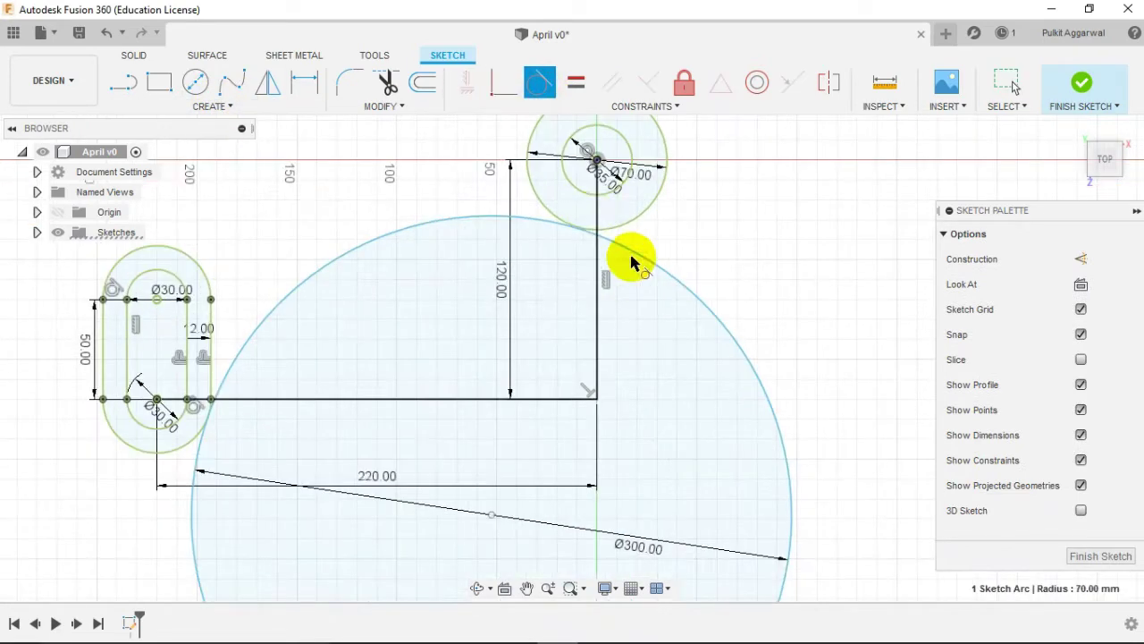
left_click(562, 215)
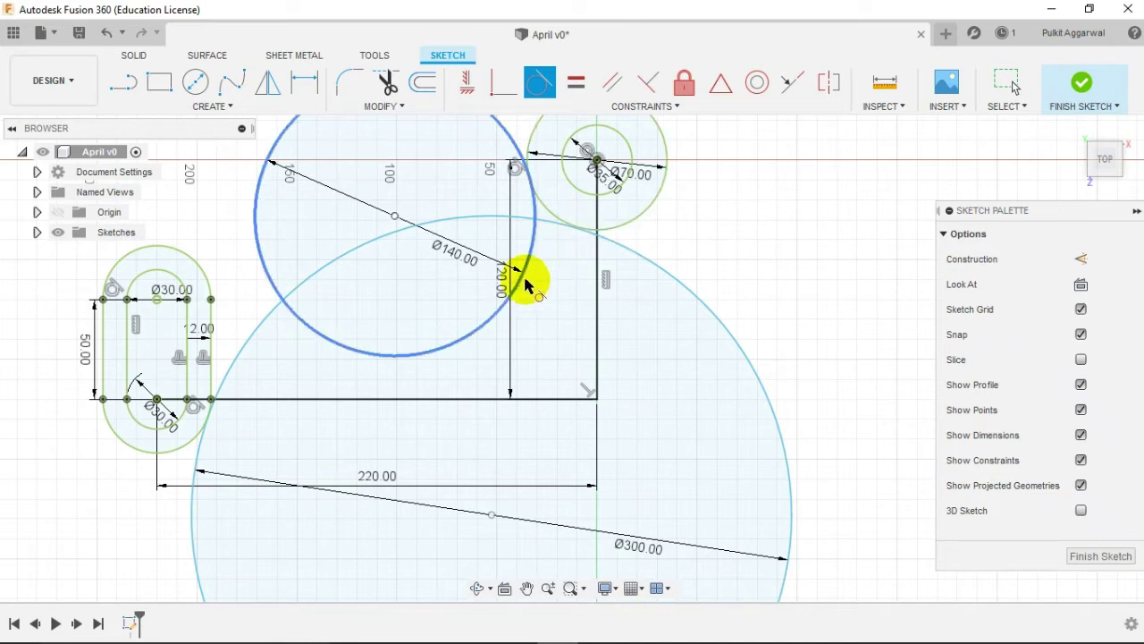
key("Escape")
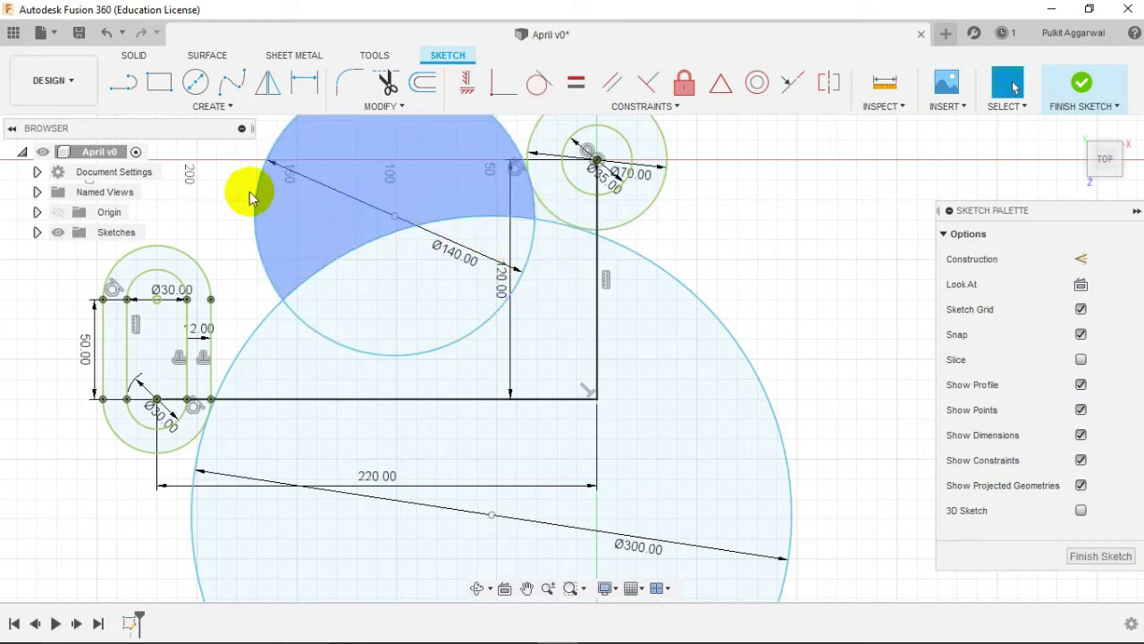
Drag the Ø140 circle into position inside the Ø300 circle.
left_click(259, 187)
mouse_move(266, 219)
left_mouse_down()
mouse_move(497, 330)
mouse_move(420, 293)
left_mouse_up()
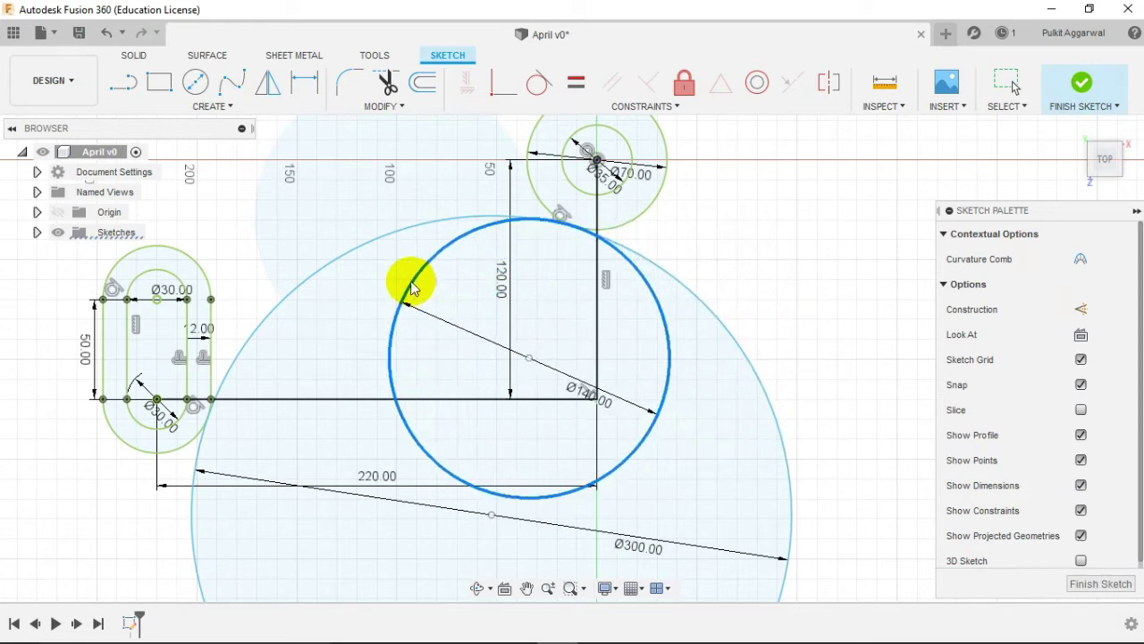
mouse_move(412, 288)
left_mouse_down()
mouse_move(401, 274)
mouse_move(417, 278)
left_mouse_up()
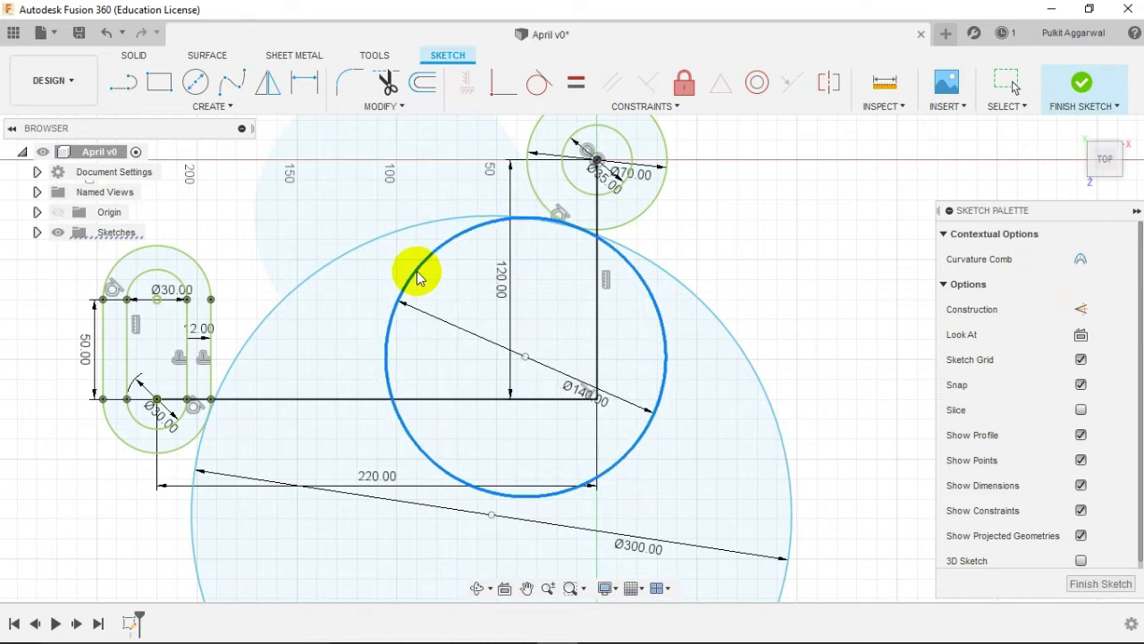
left_click_drag(418, 278, 420, 278)
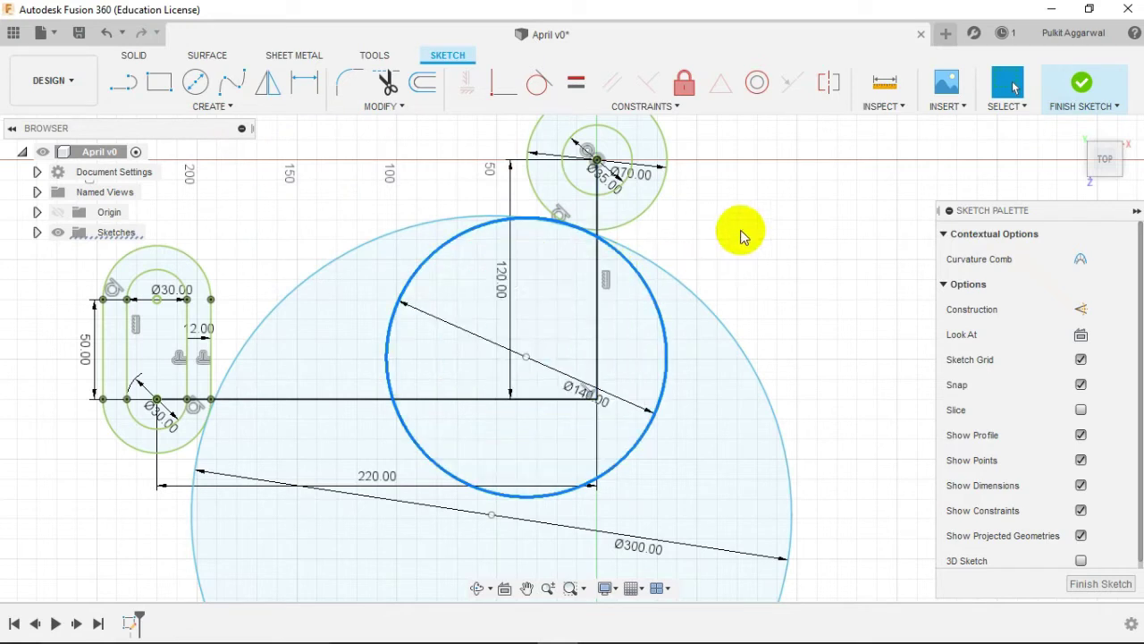
Trim away parts of the Ø300 and Ø140 circles, the 120 mm line and bottom line.
key("Escape")
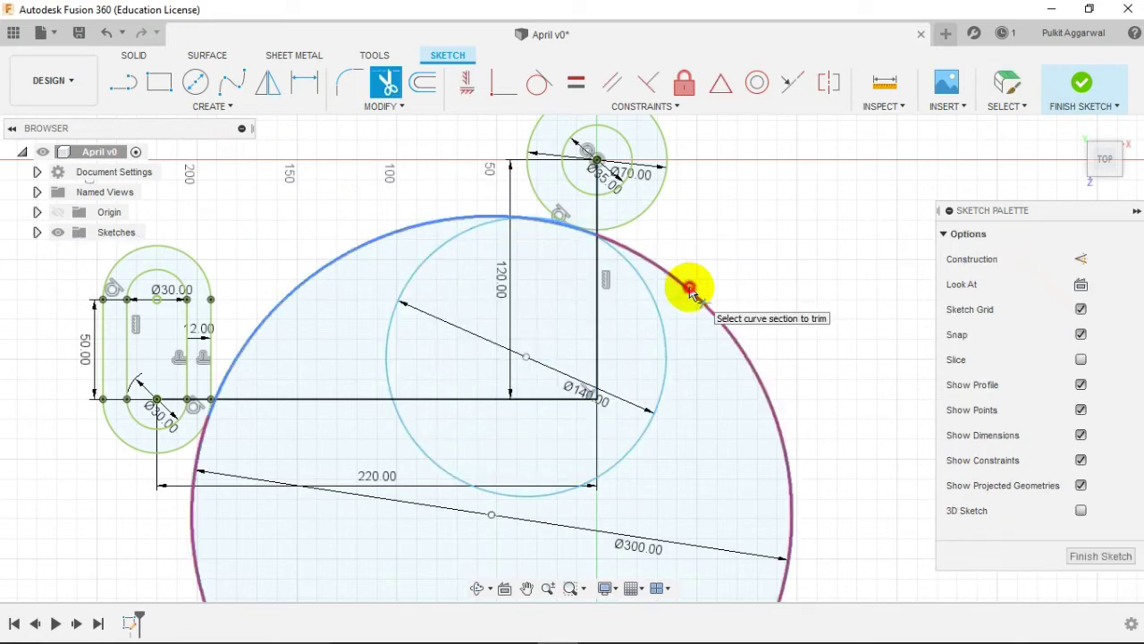
left_click(690, 288)
left_click(409, 430)
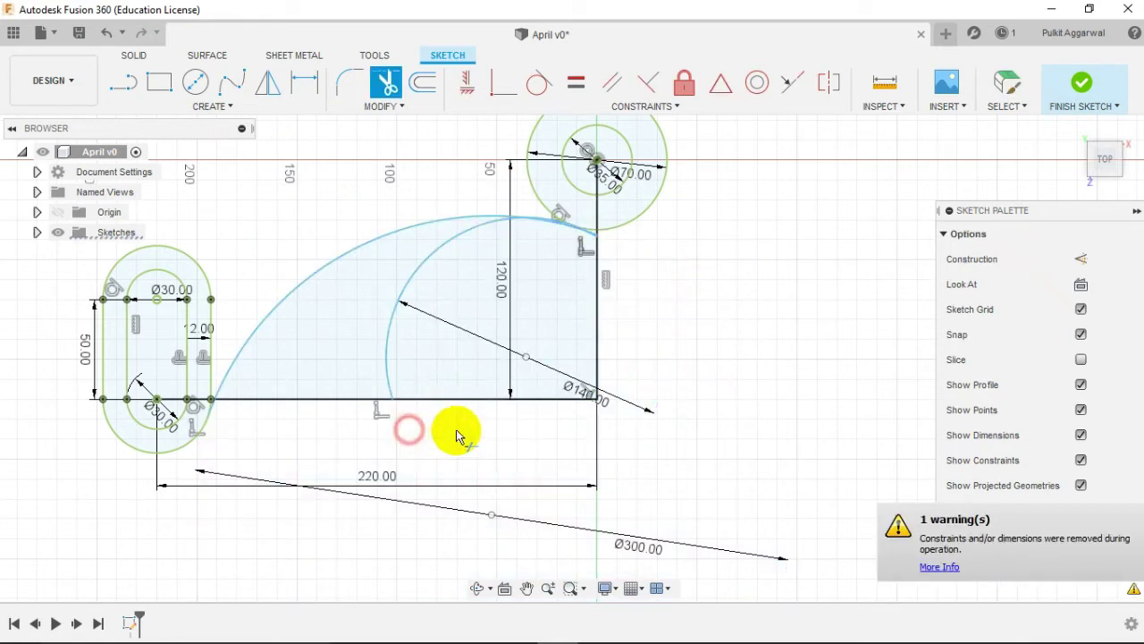
left_click(549, 402)
left_click(597, 332)
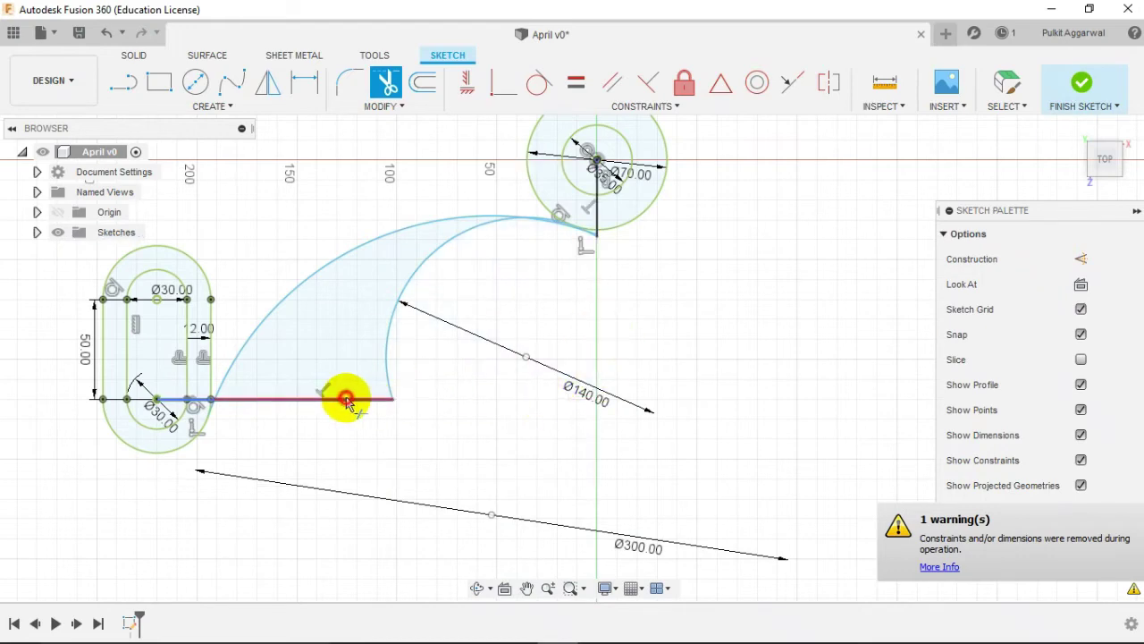
left_click(347, 400)
left_click(387, 358)
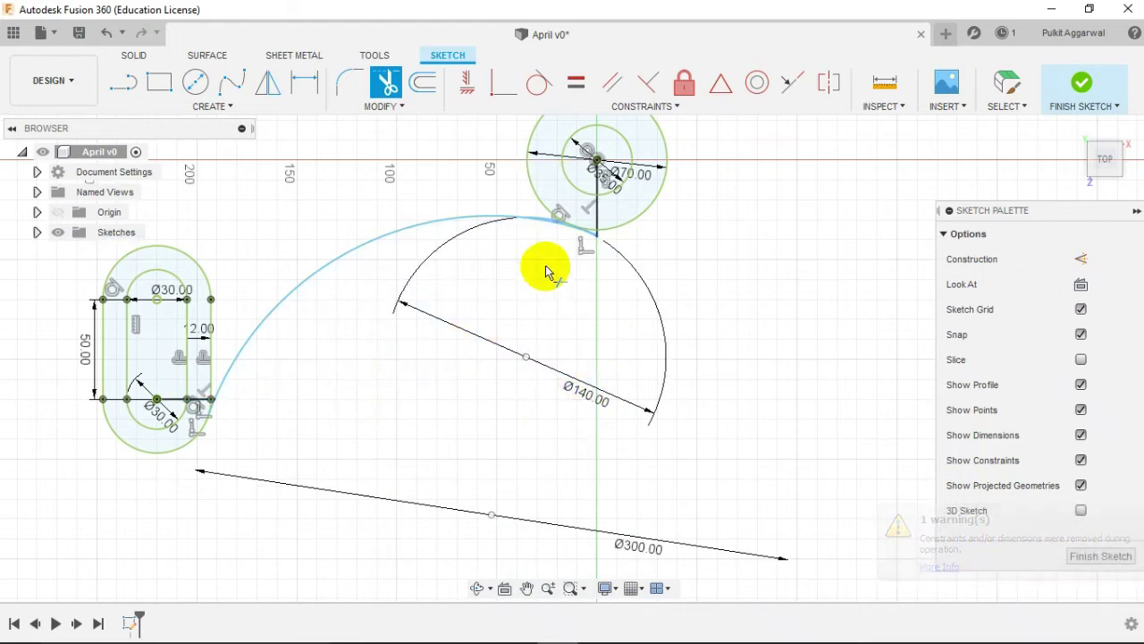
Trim the short arc pieces near the Ø70 ring.
scroll(558, 243, "up", 5)
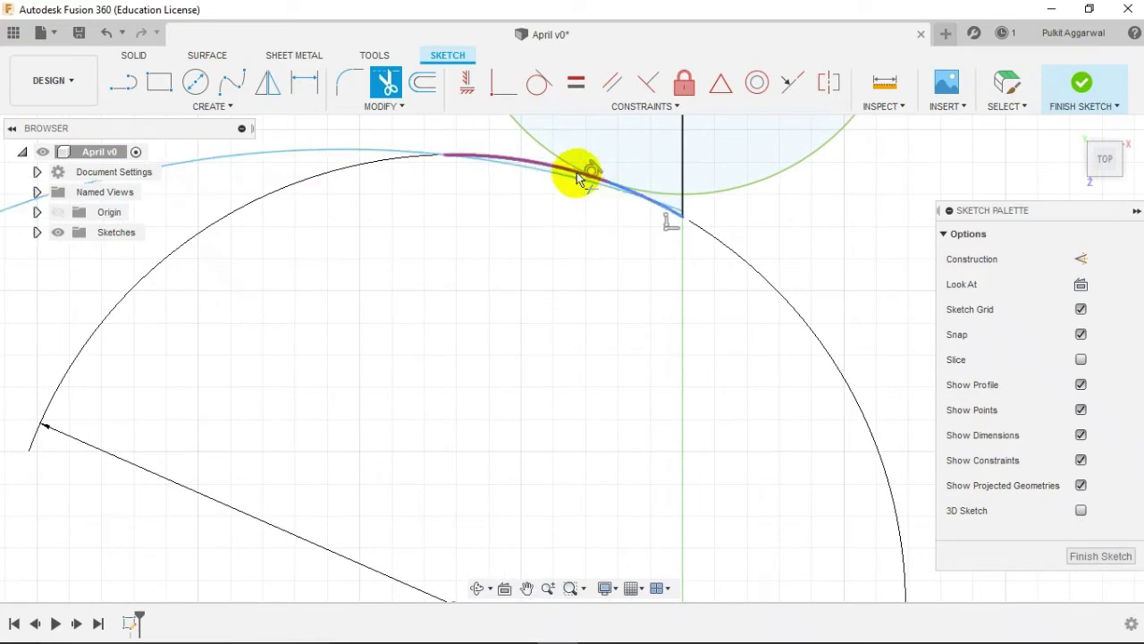
left_click(668, 206)
left_click(646, 202)
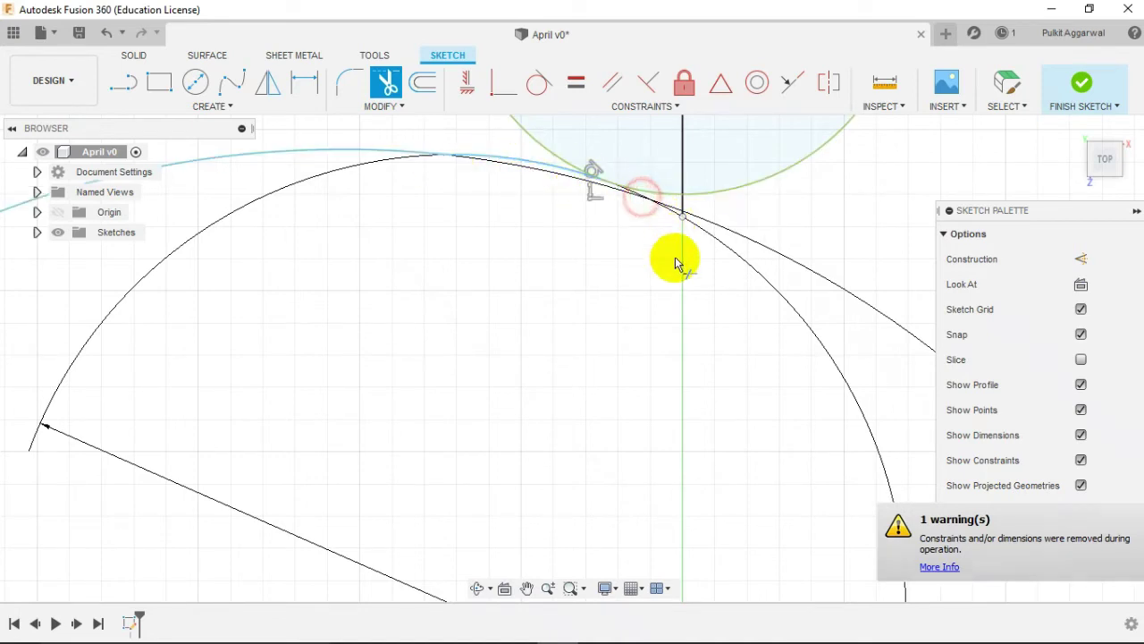
scroll(675, 260, "down", 2)
scroll(638, 272, "down", 3)
key("Escape")
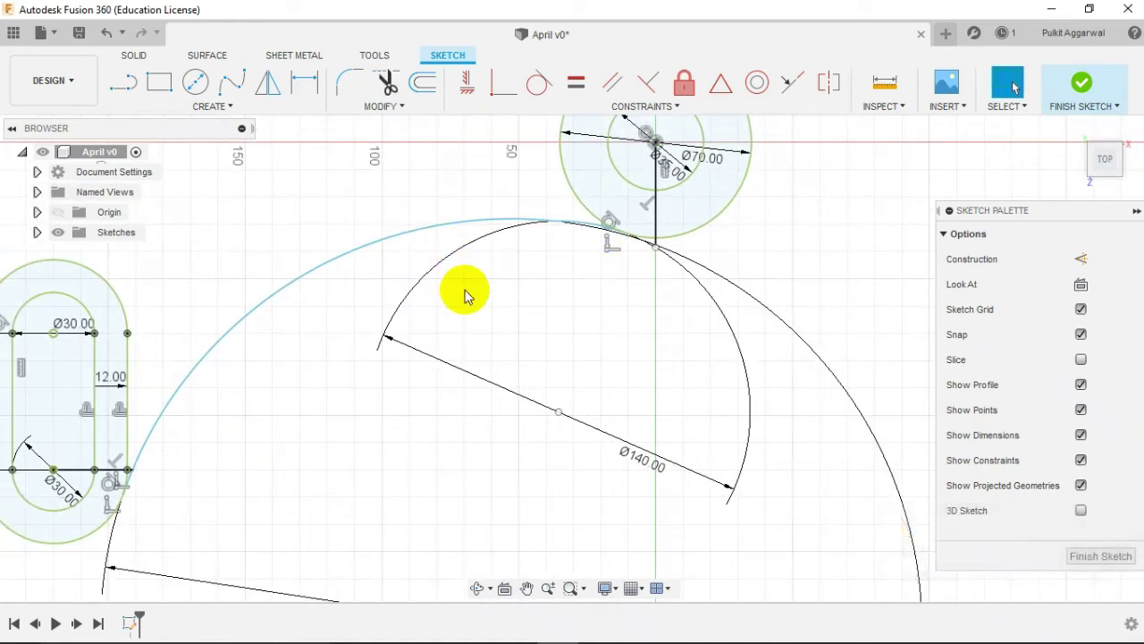
Delete the leftover Ø140 arc and the right part of the Ø300 circle.
left_click(430, 270)
key("Delete")
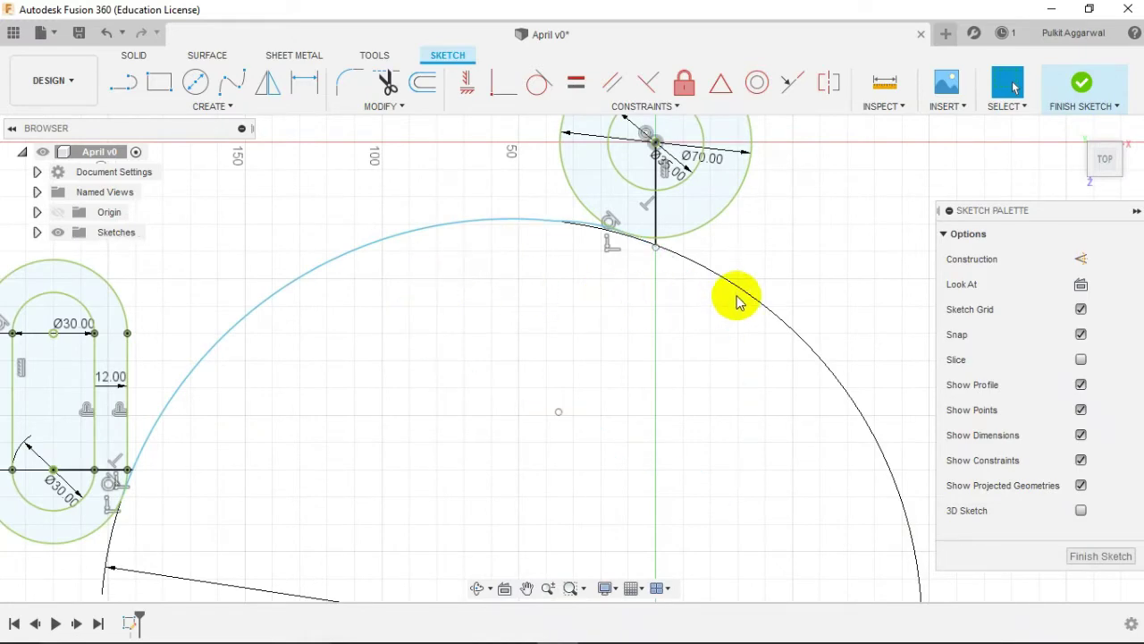
left_click(733, 287)
key("Delete")
scroll(492, 407, "down", 2)
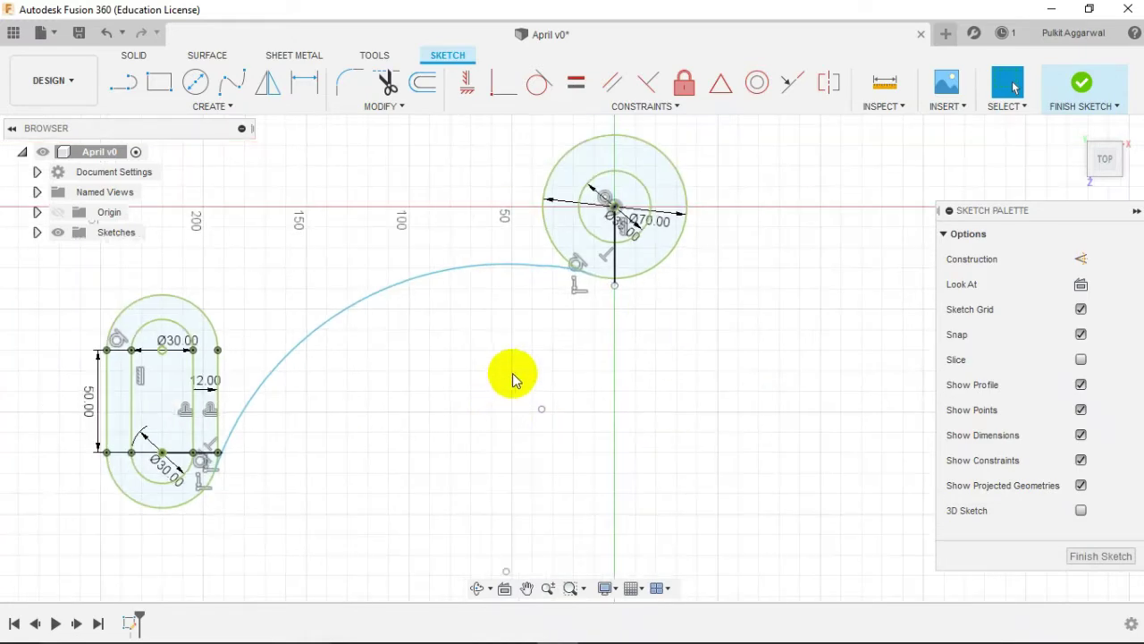
scroll(512, 357, "up", 2)
scroll(510, 315, "up", 1)
scroll(510, 312, "down", 1)
scroll(643, 350, "down", 1)
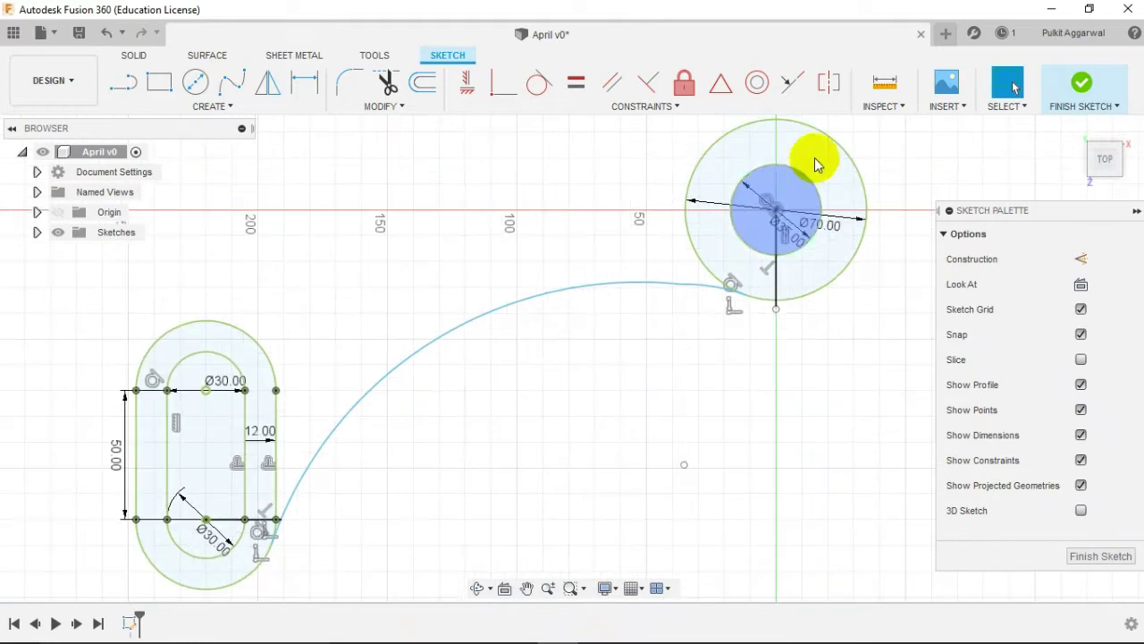
left_click(901, 82)
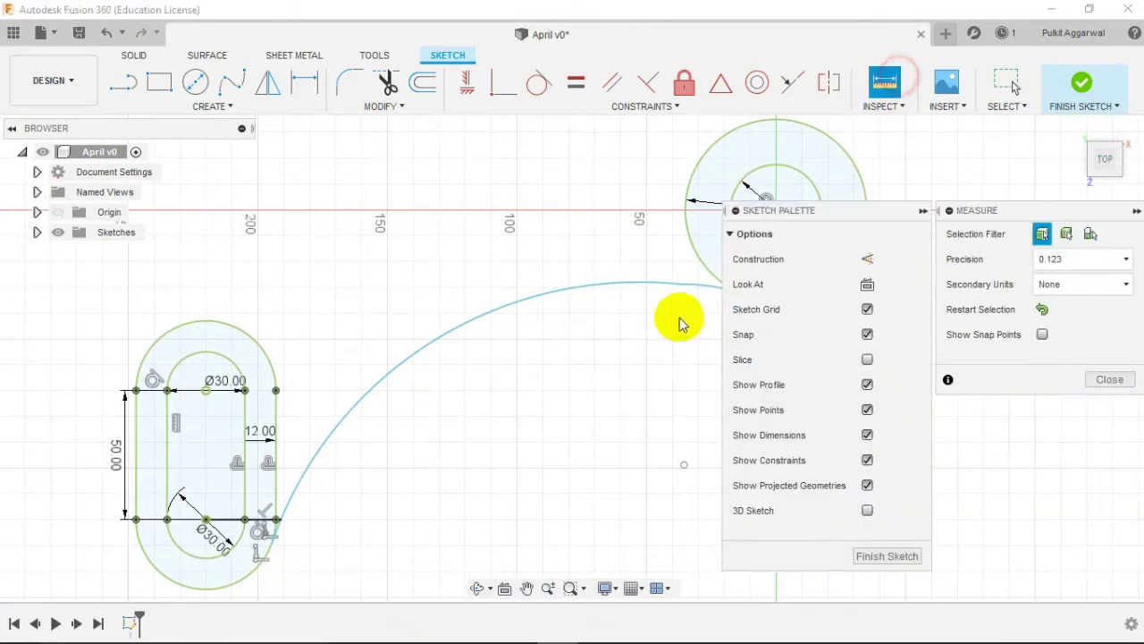
left_click(716, 285)
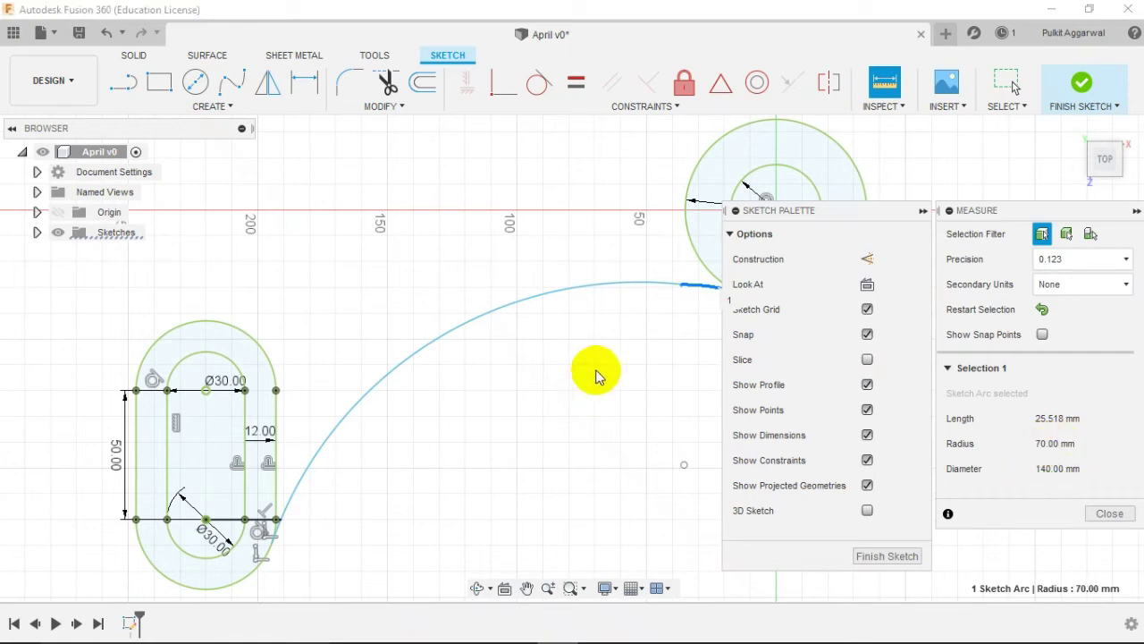
key("Escape")
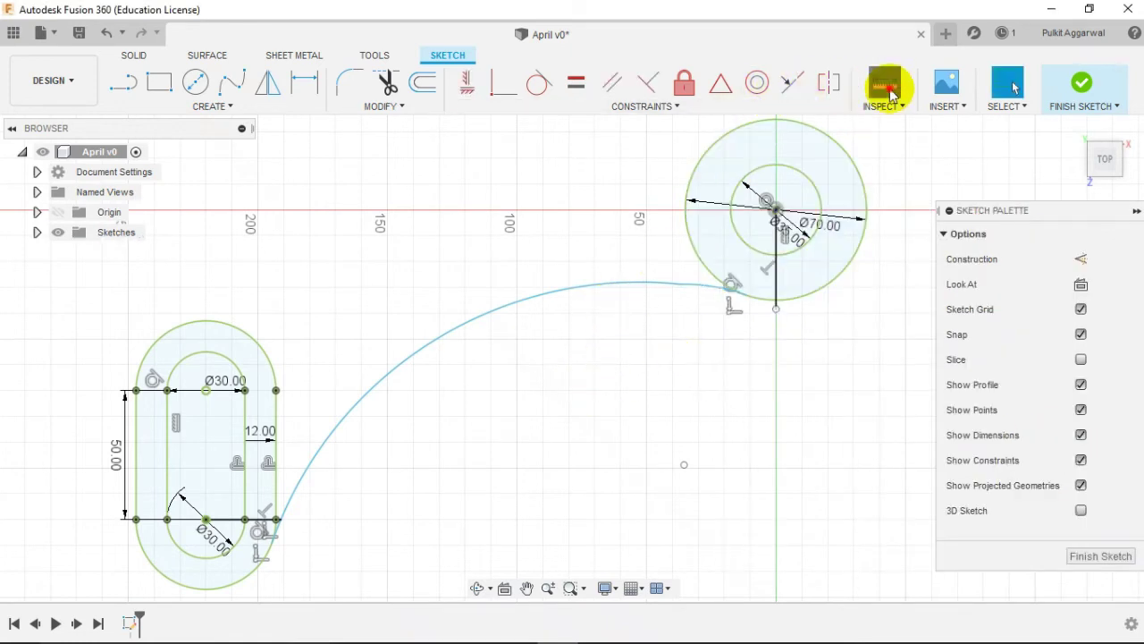
left_click(885, 82)
left_click(544, 292)
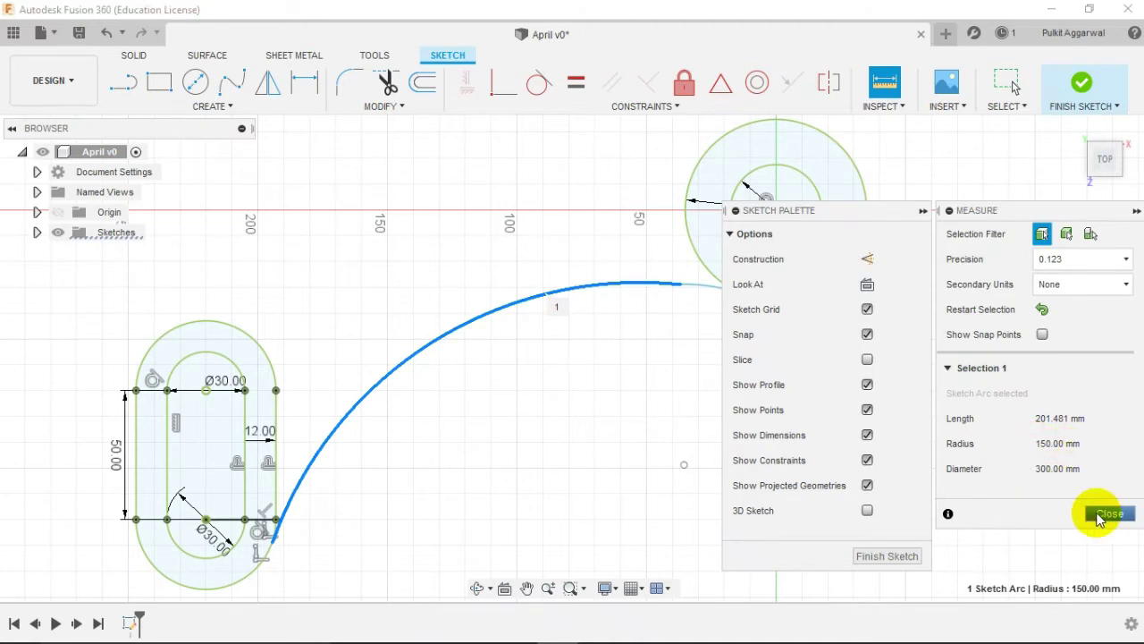
left_click(1109, 514)
scroll(715, 424, "down", 2)
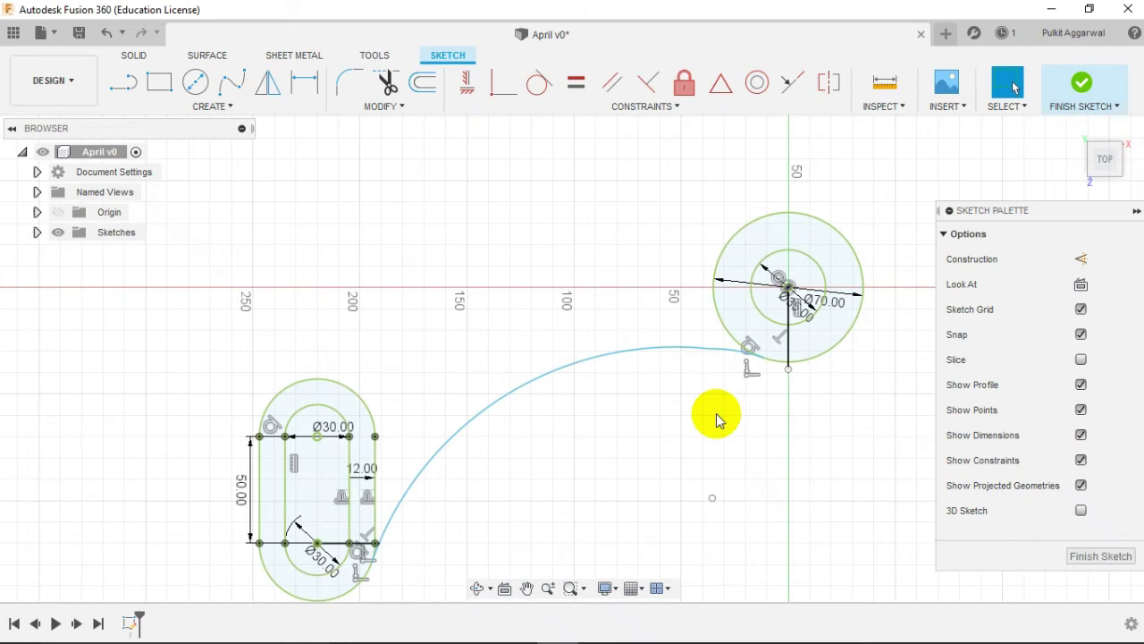
middle_click_drag(715, 412, 700, 337)
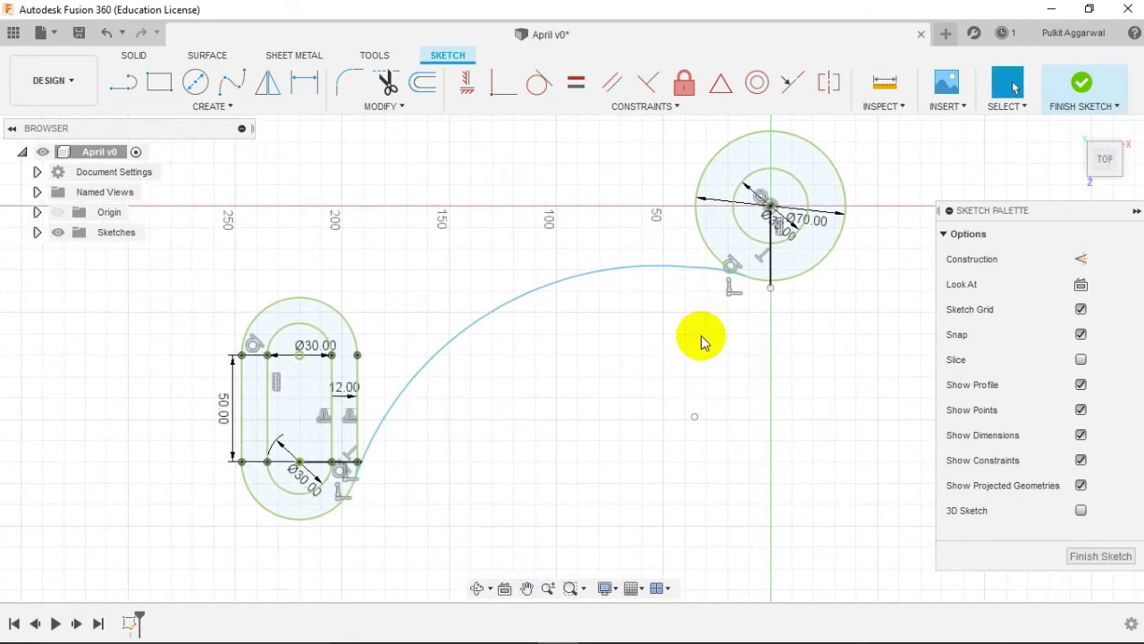
scroll(631, 376, "down", 1)
key("alt+Tab")
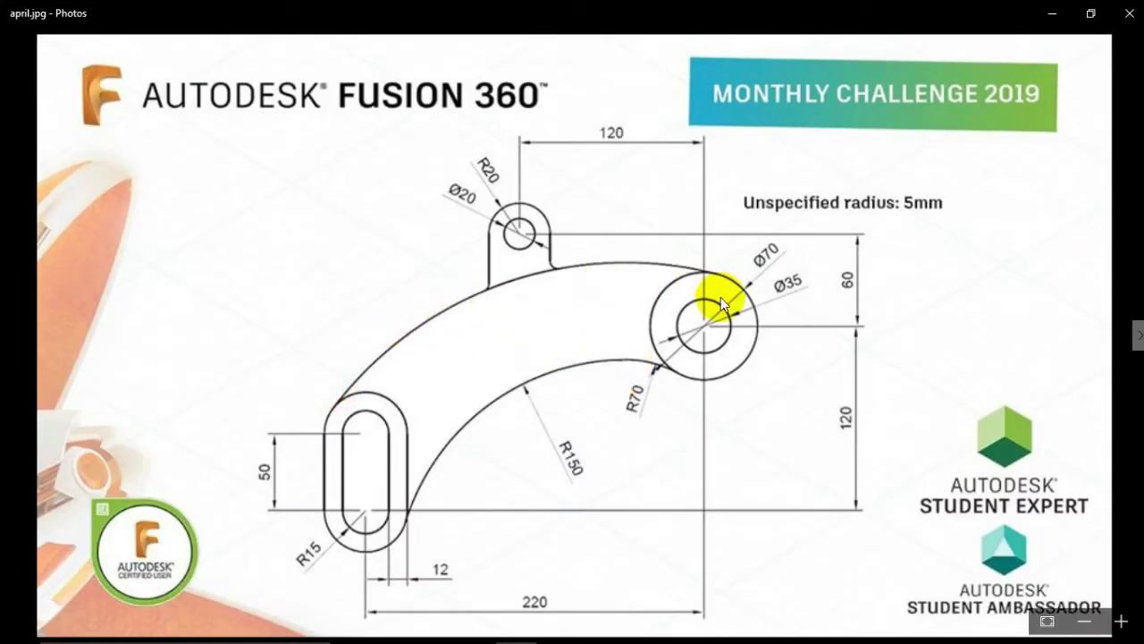
key("alt+Tab")
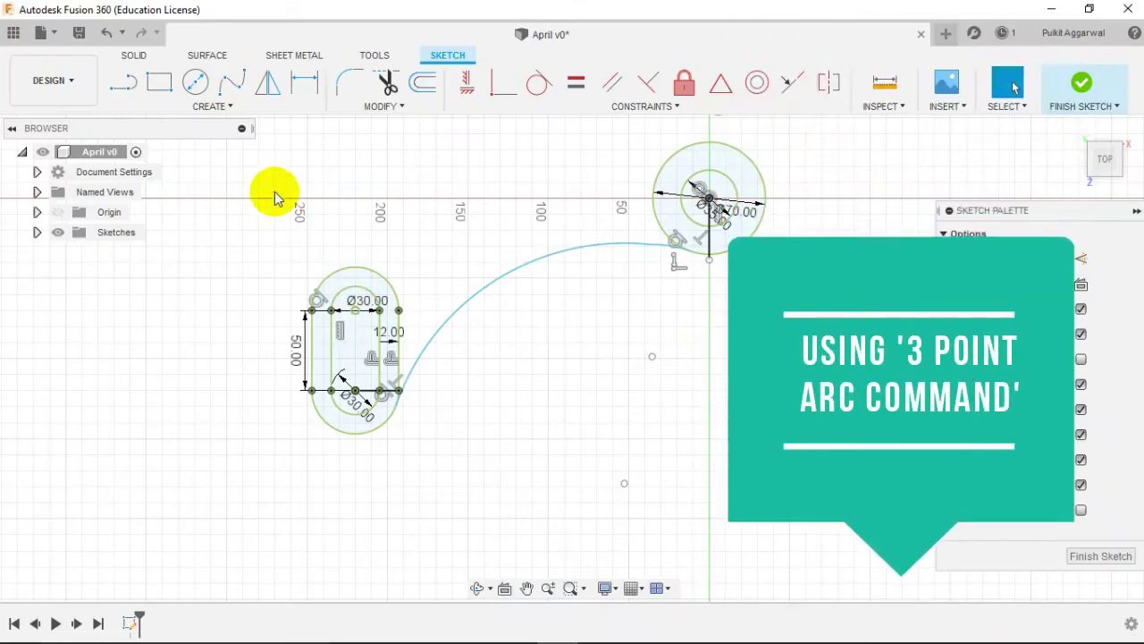
Draw a three-point outer arc from the slot's top-left over to the ring.
left_click(221, 108)
mouse_move(132, 181)
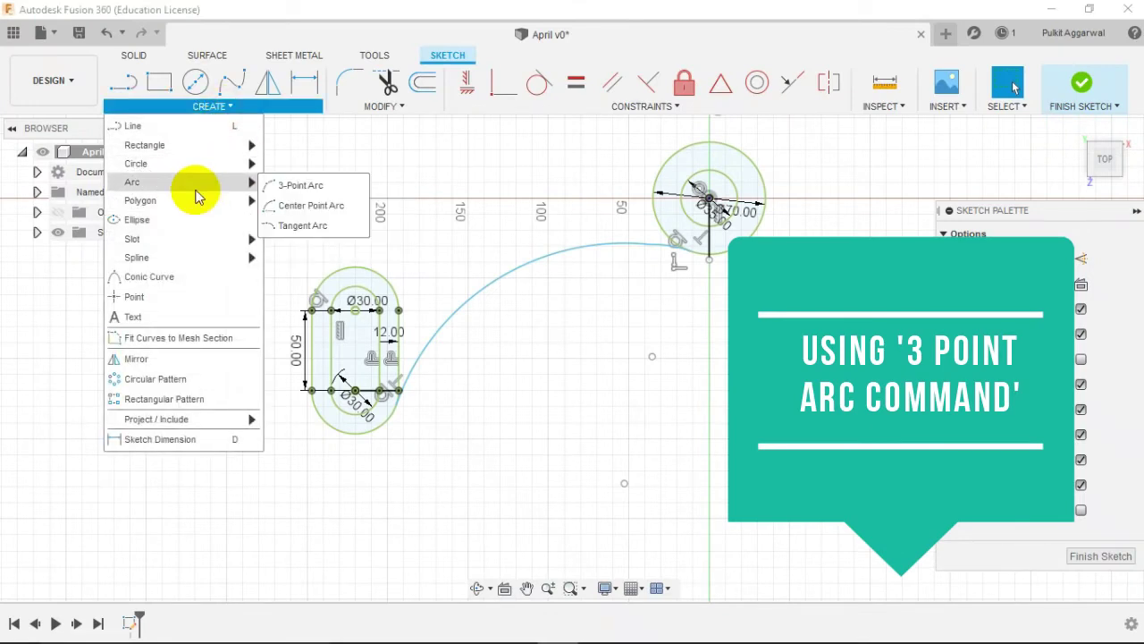
left_click(298, 186)
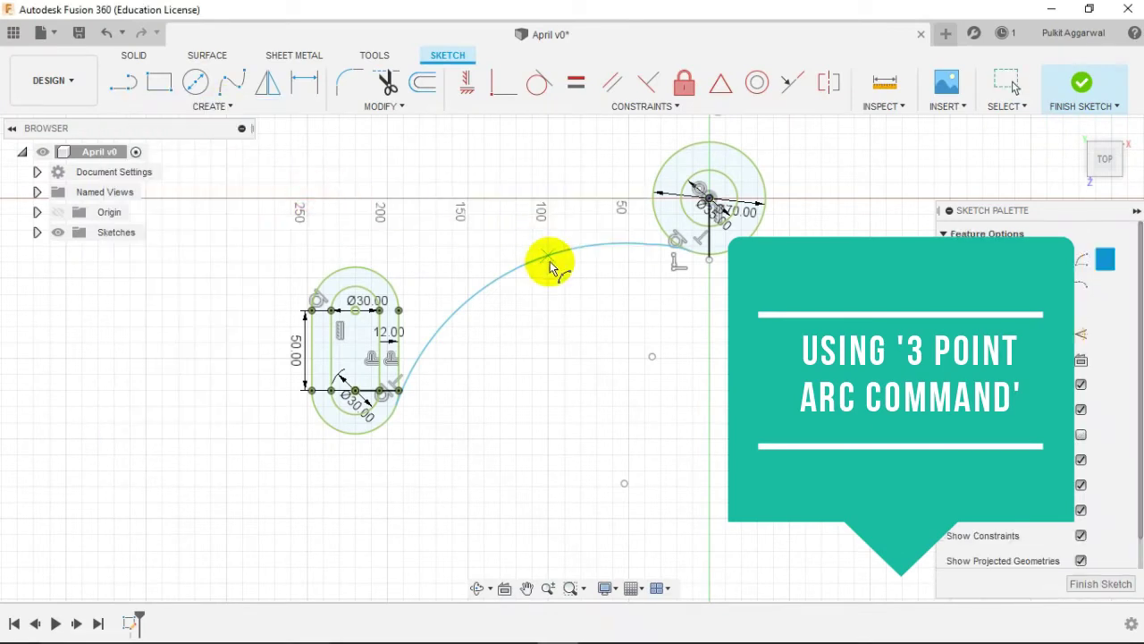
left_click(319, 289)
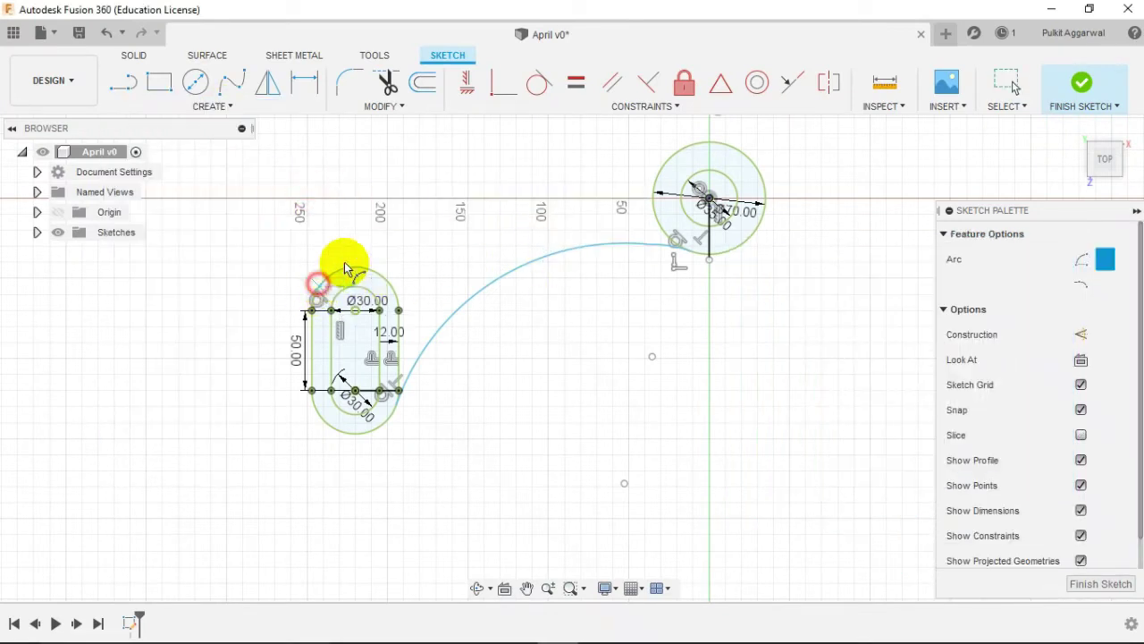
left_click(711, 141)
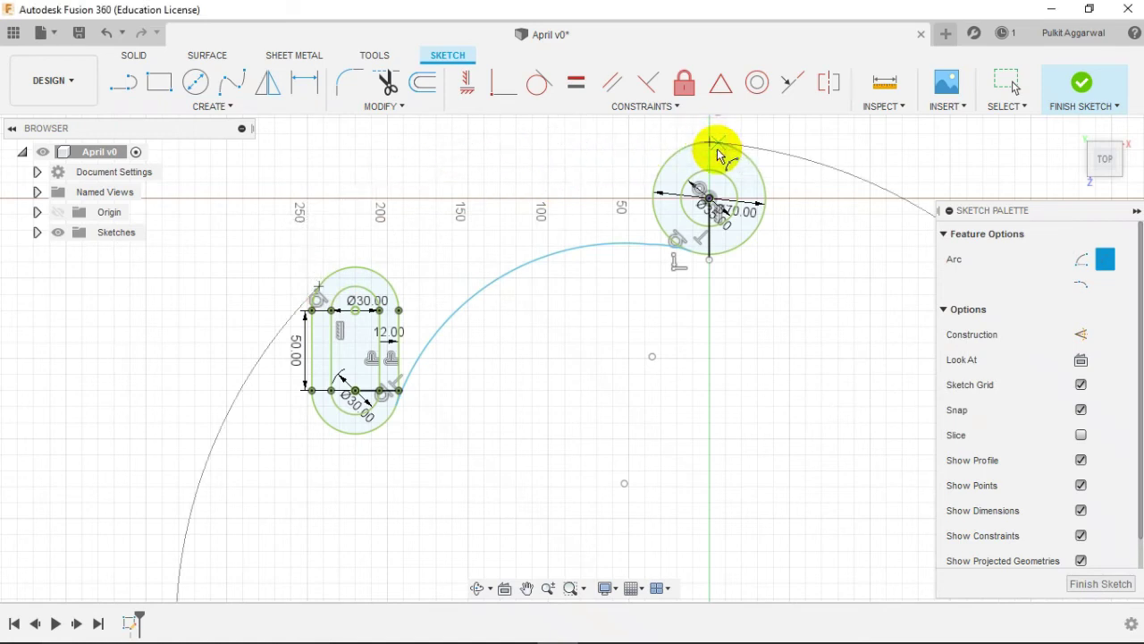
left_click(475, 161)
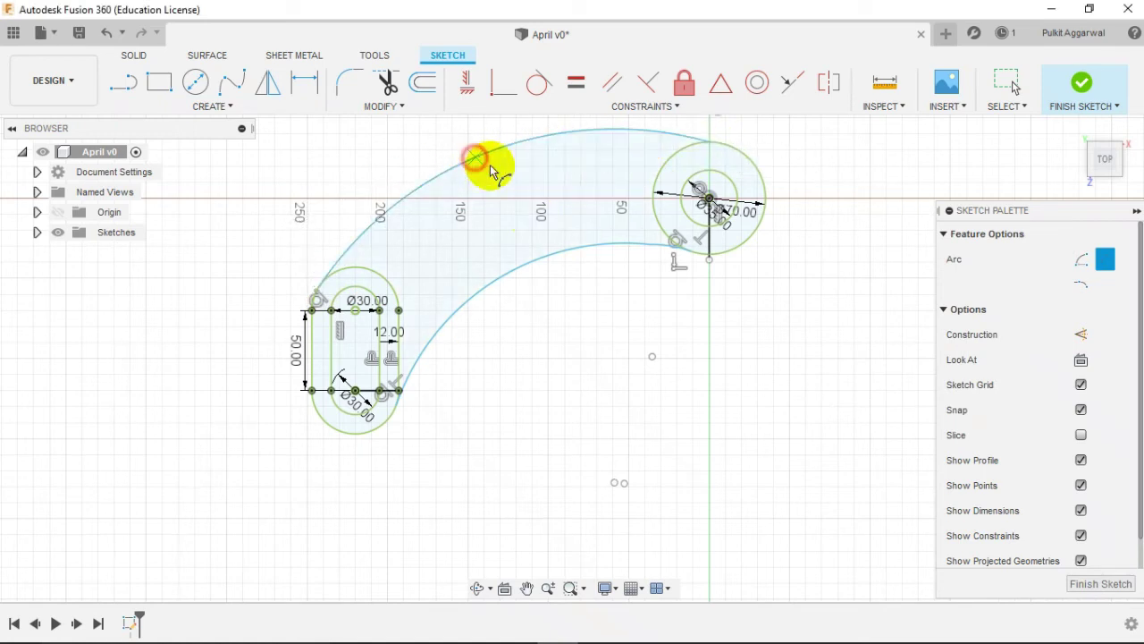
key("Escape")
left_click(529, 220)
scroll(473, 192, "up", 3)
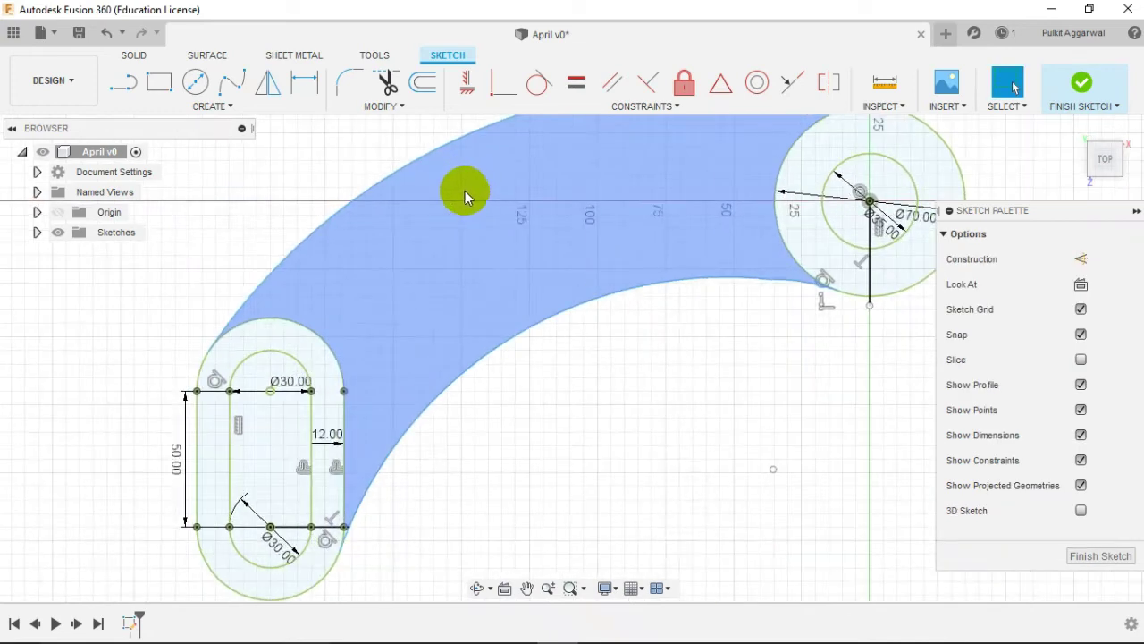
scroll(384, 195, "down", 1)
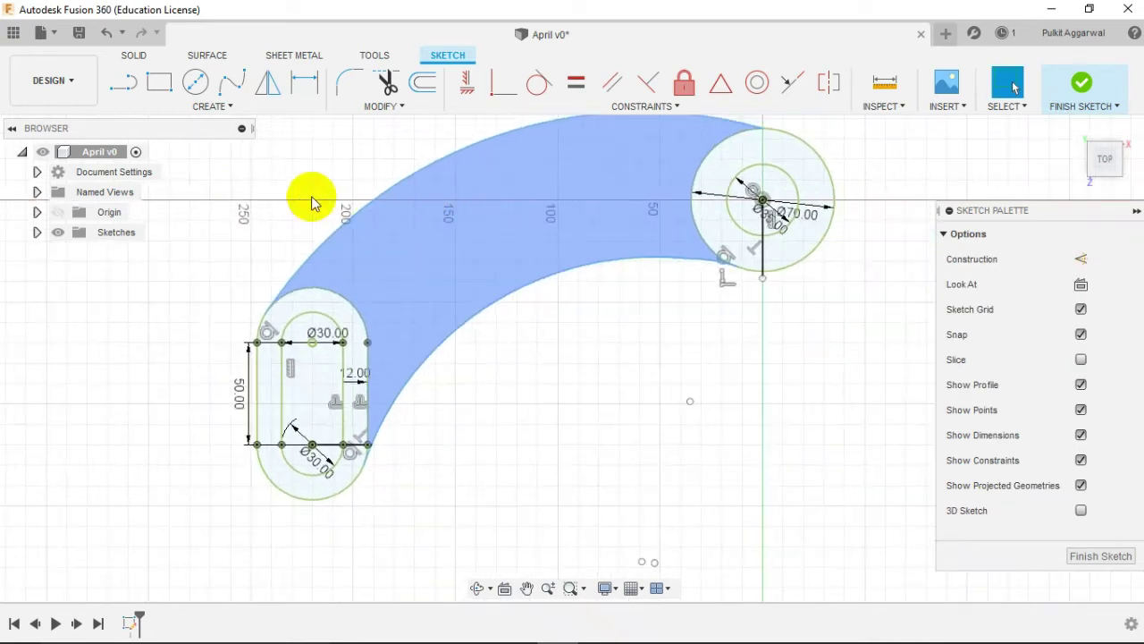
Make the outer arc tangent to the slot's top arc and Ø70 circle, and dimension its radius.
left_click(539, 83)
left_click(308, 256)
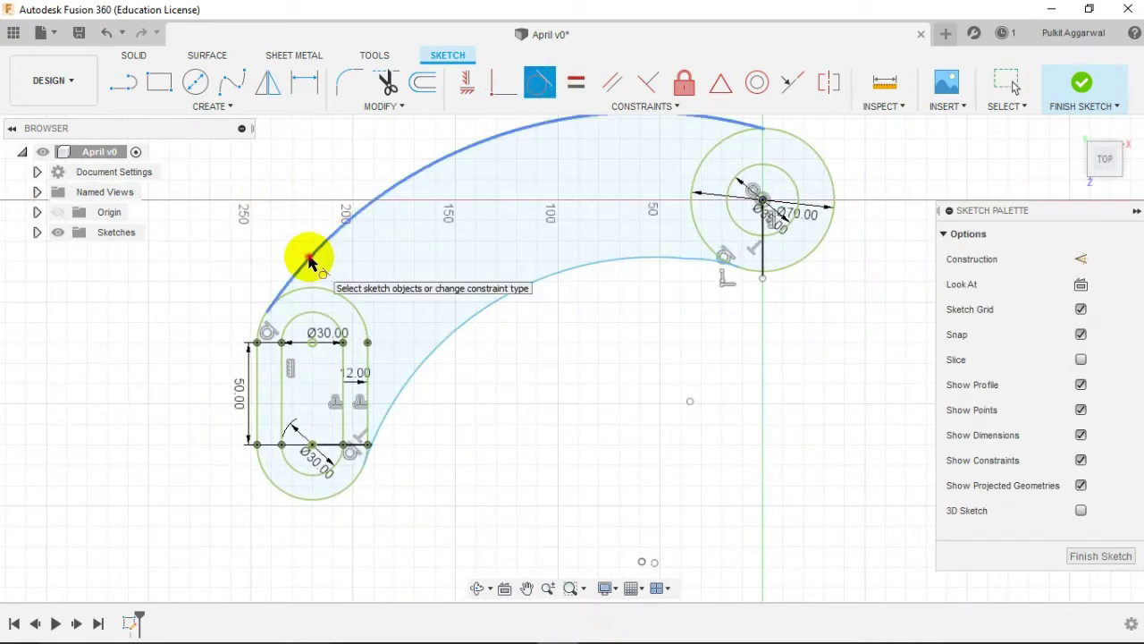
left_click(261, 331)
left_click(774, 123)
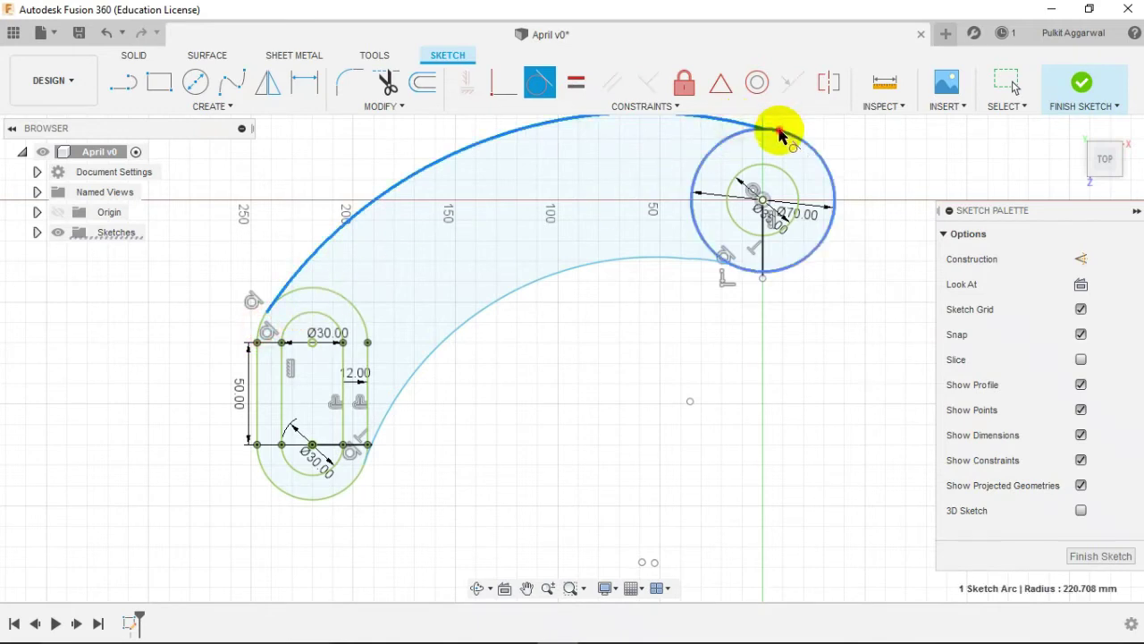
left_click(779, 148)
scroll(618, 191, "down", 2)
middle_click_drag(617, 192, 583, 259)
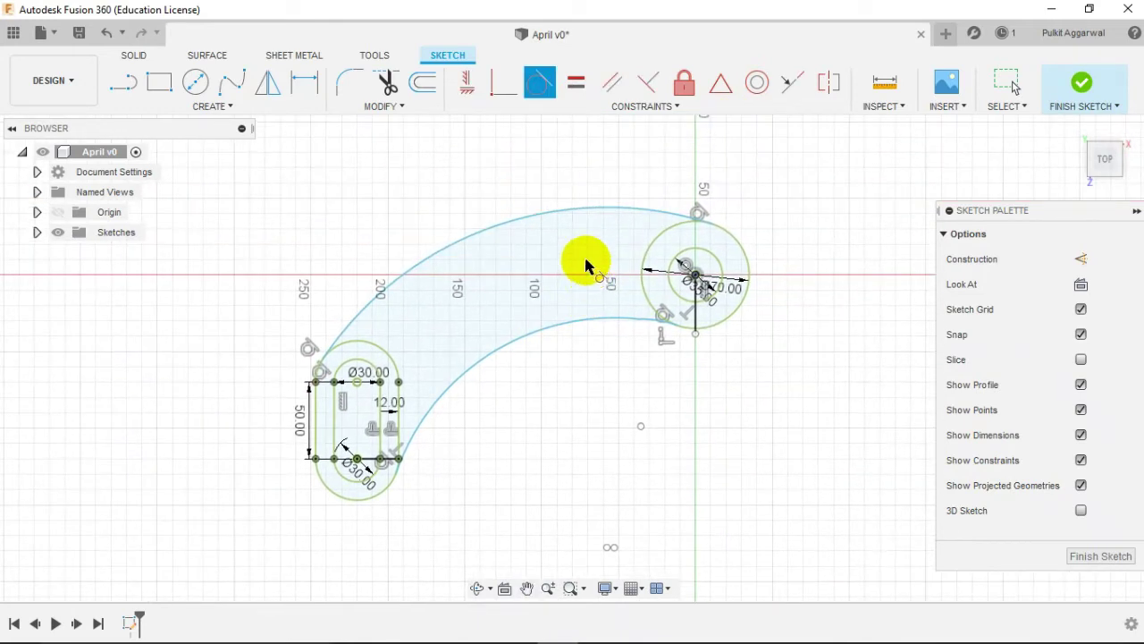
left_click(304, 82)
left_click(501, 263)
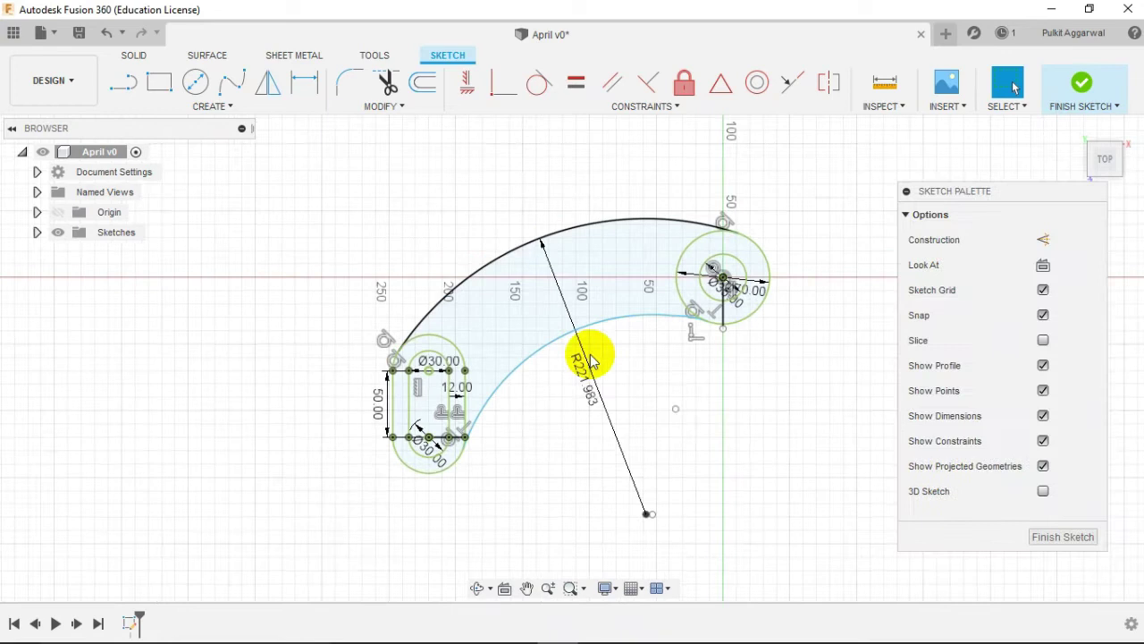
Draw a 60 mm vertical line up from the ring centre.
left_click(134, 85)
left_click(722, 279)
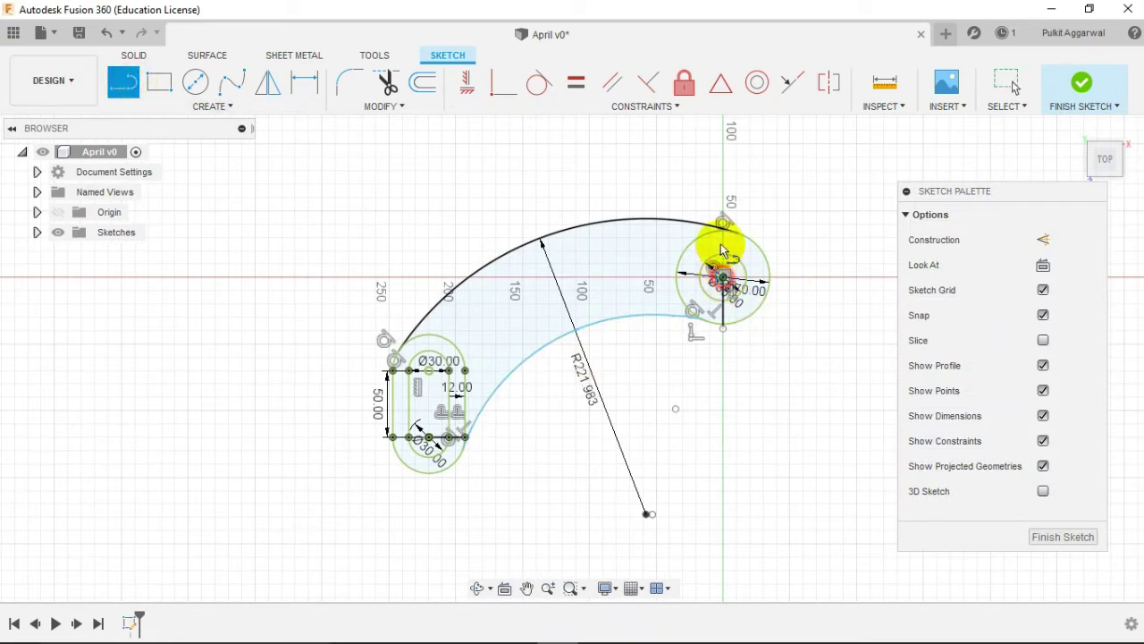
middle_click_drag(722, 179, 662, 328)
type("60")
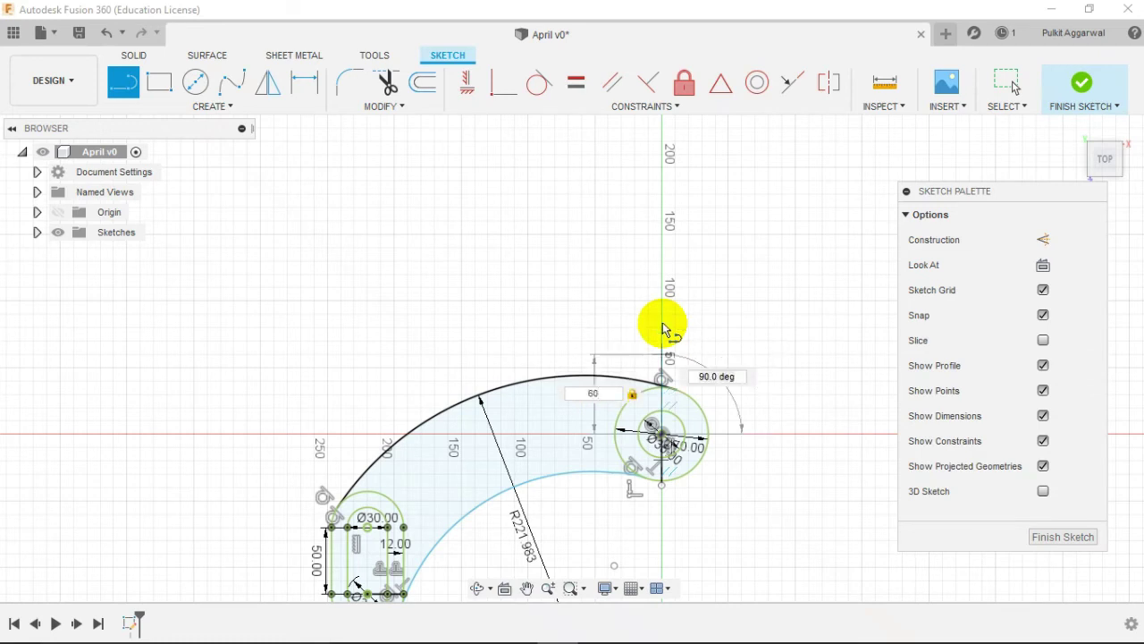
key("Return")
key("Escape")
Draw a 120 mm horizontal line running left from the top of the 60 mm line.
left_click(125, 85)
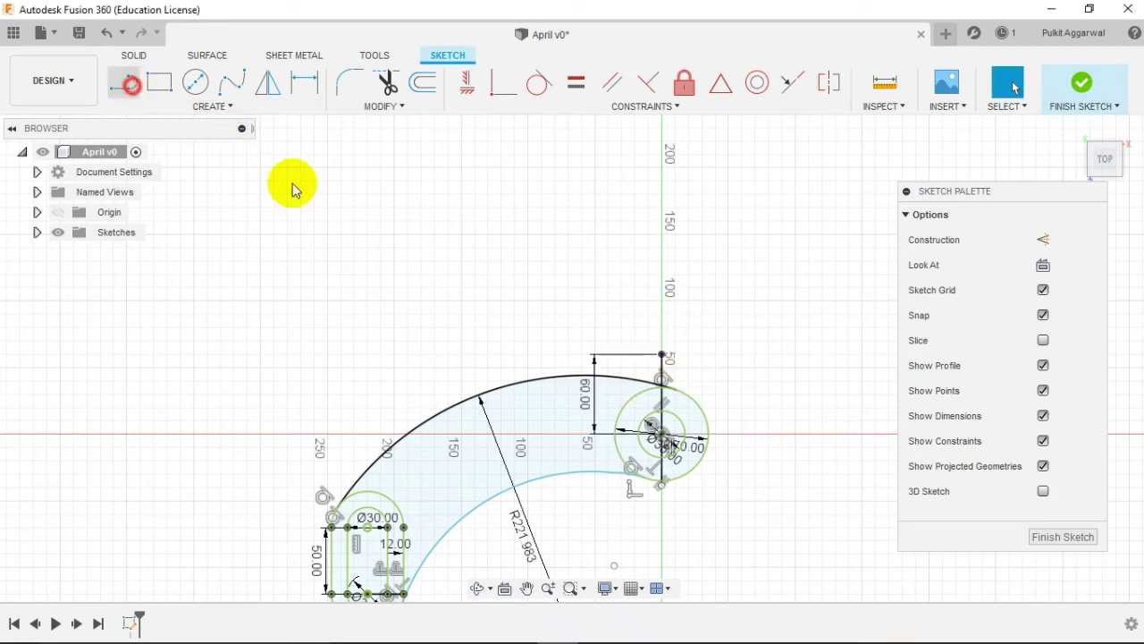
left_click(662, 356)
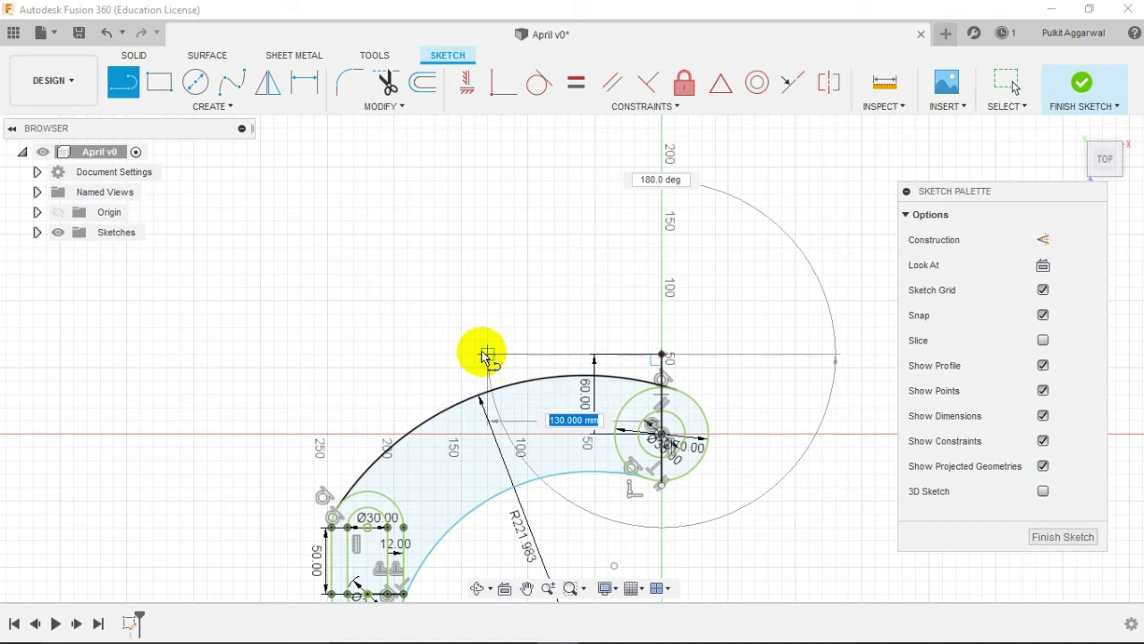
type("120")
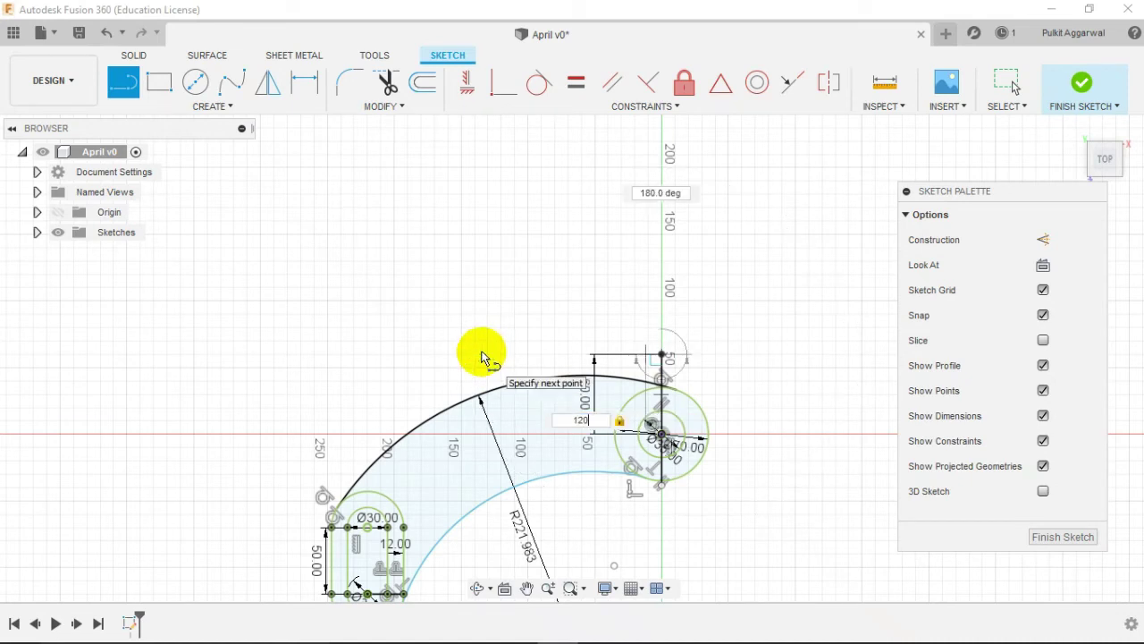
key("Return")
key("Escape")
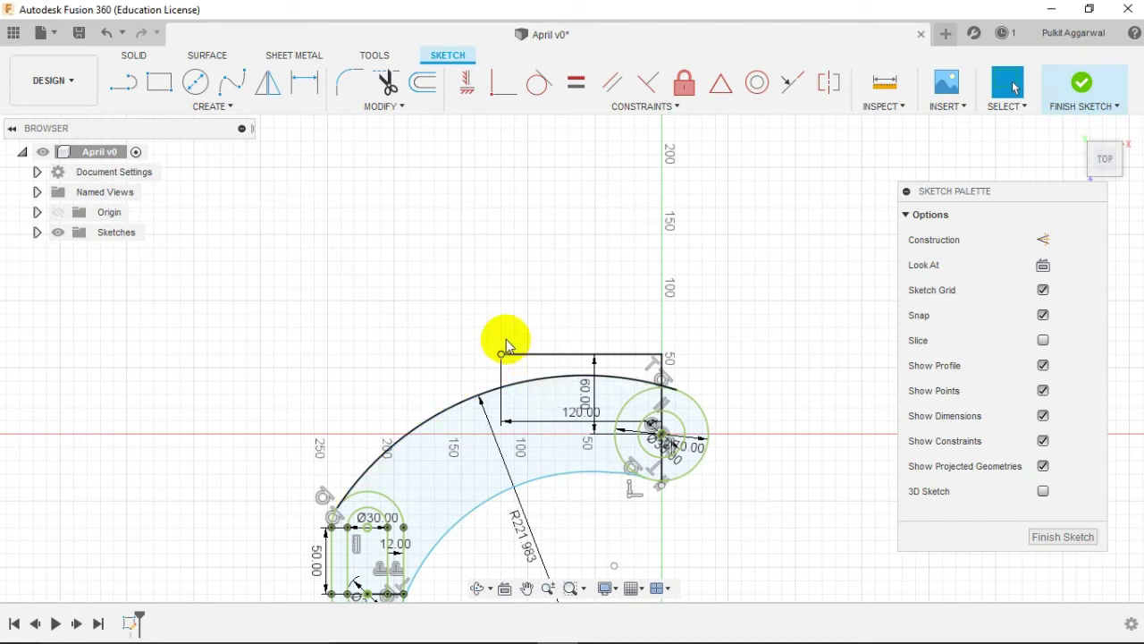
left_click(199, 87)
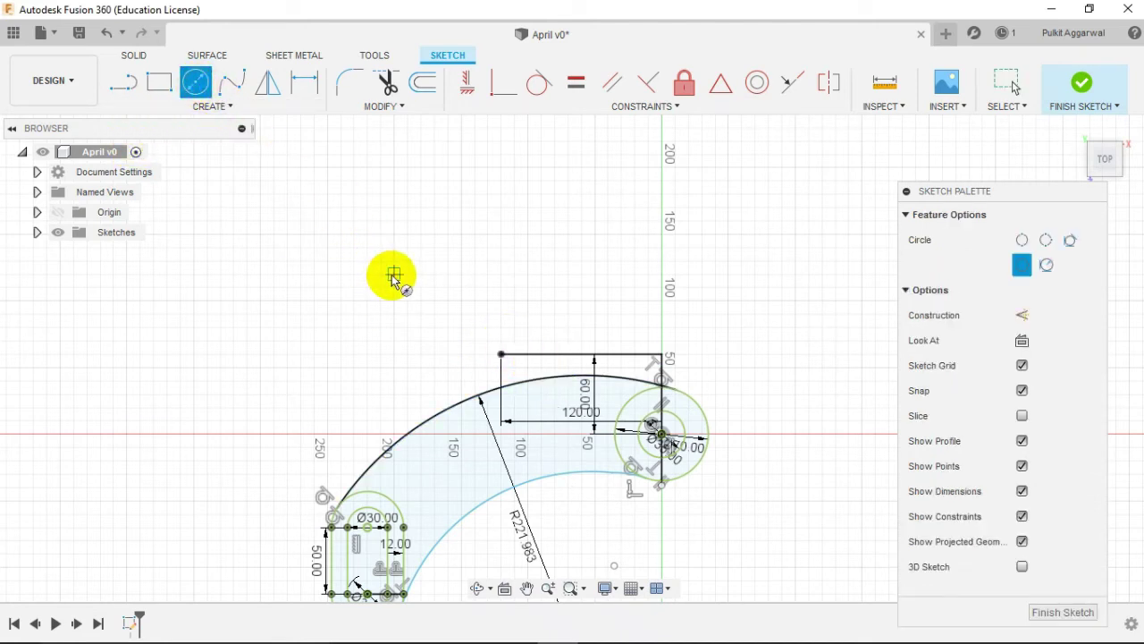
Draw a Ø20 mm circle on the 120 mm line's left endpoint and a concentric Ø40 mm circle.
left_click(502, 337)
type("20")
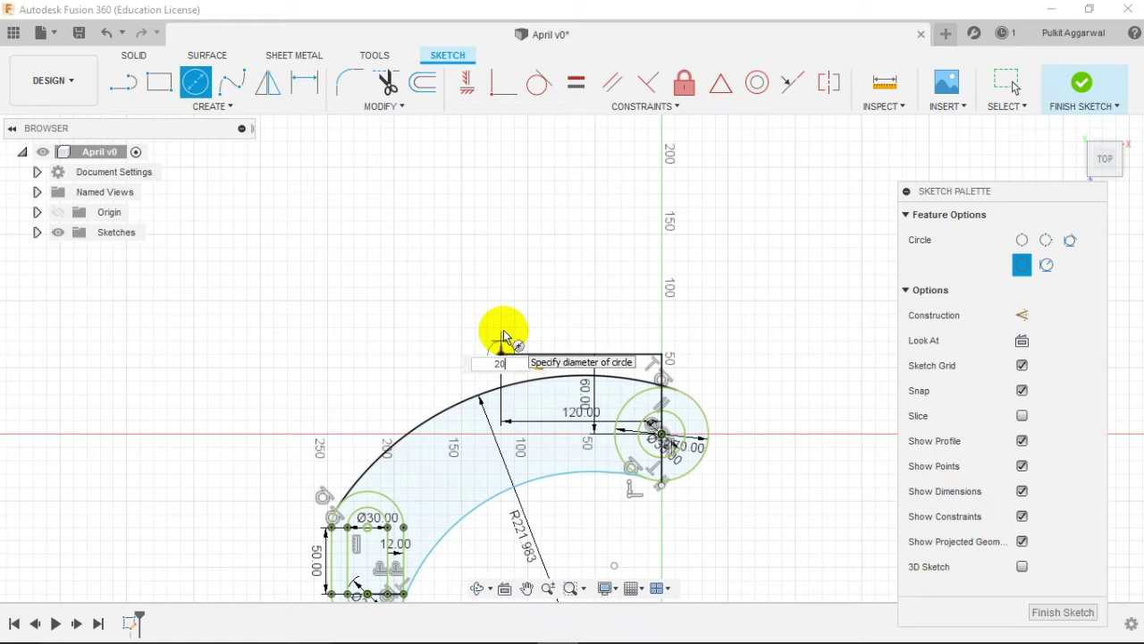
key("Return")
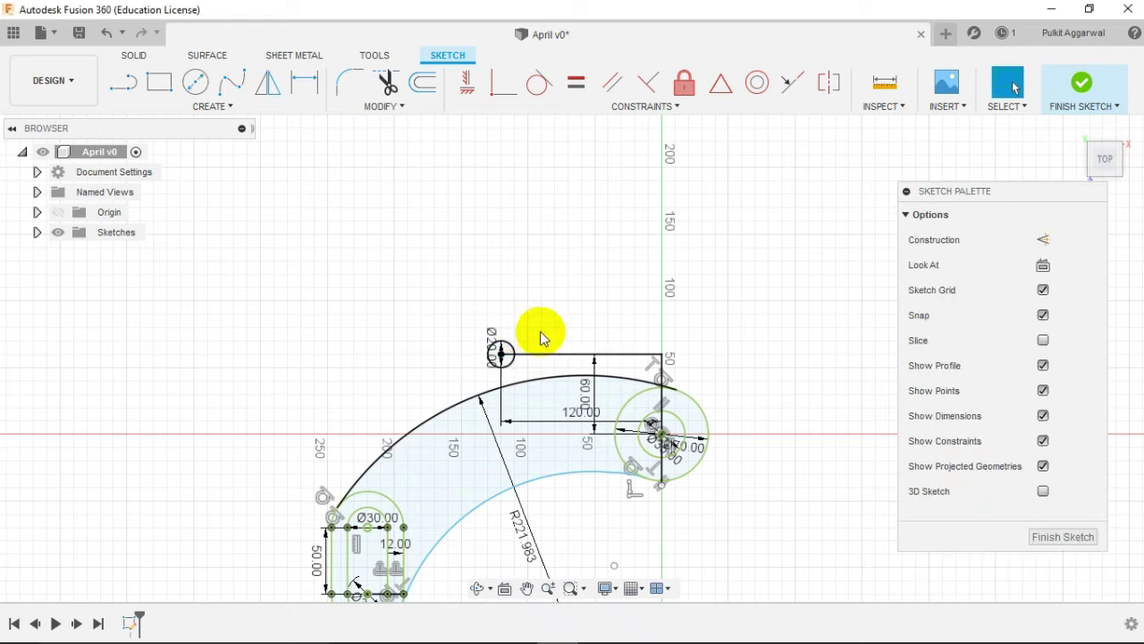
left_click(196, 82)
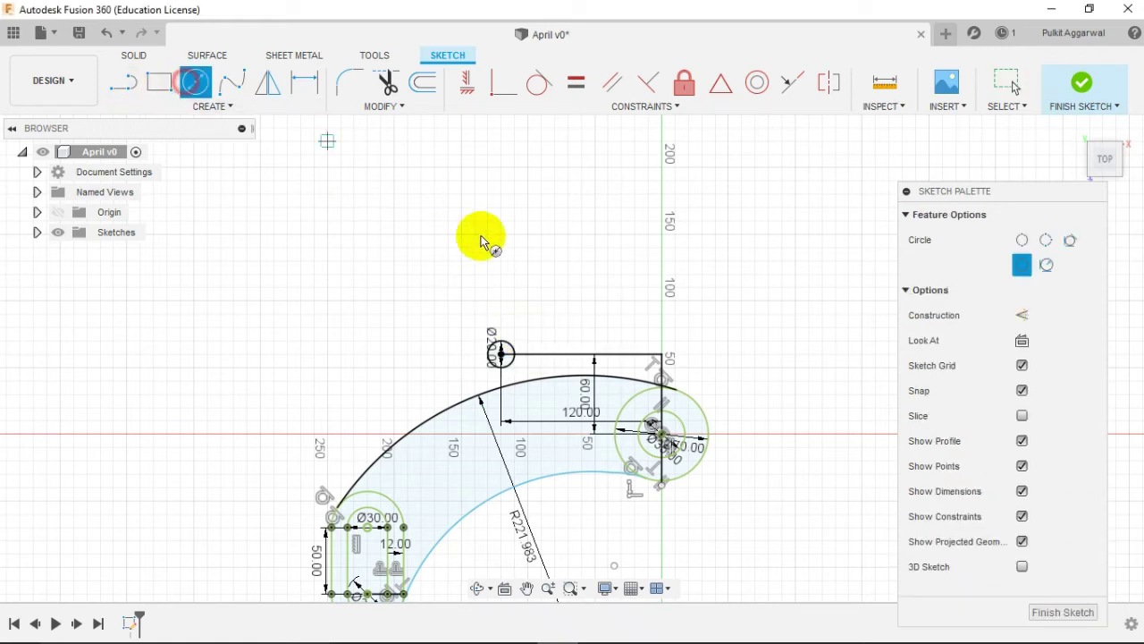
left_click(511, 357)
type("40")
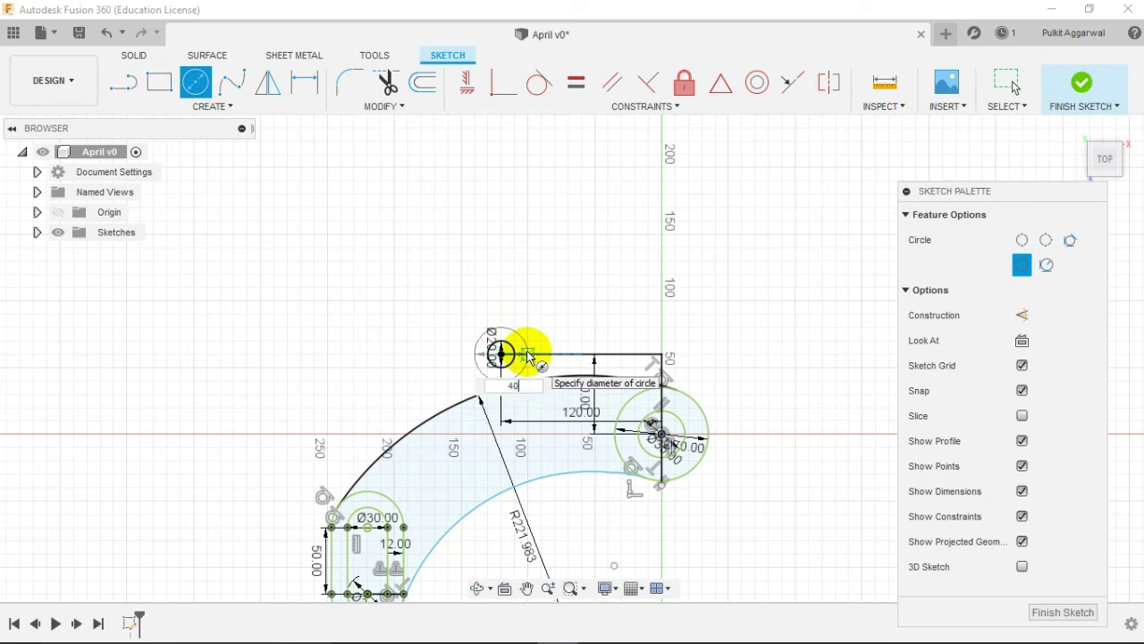
key("Return")
scroll(528, 344, "up", 3)
scroll(527, 344, "up", 2)
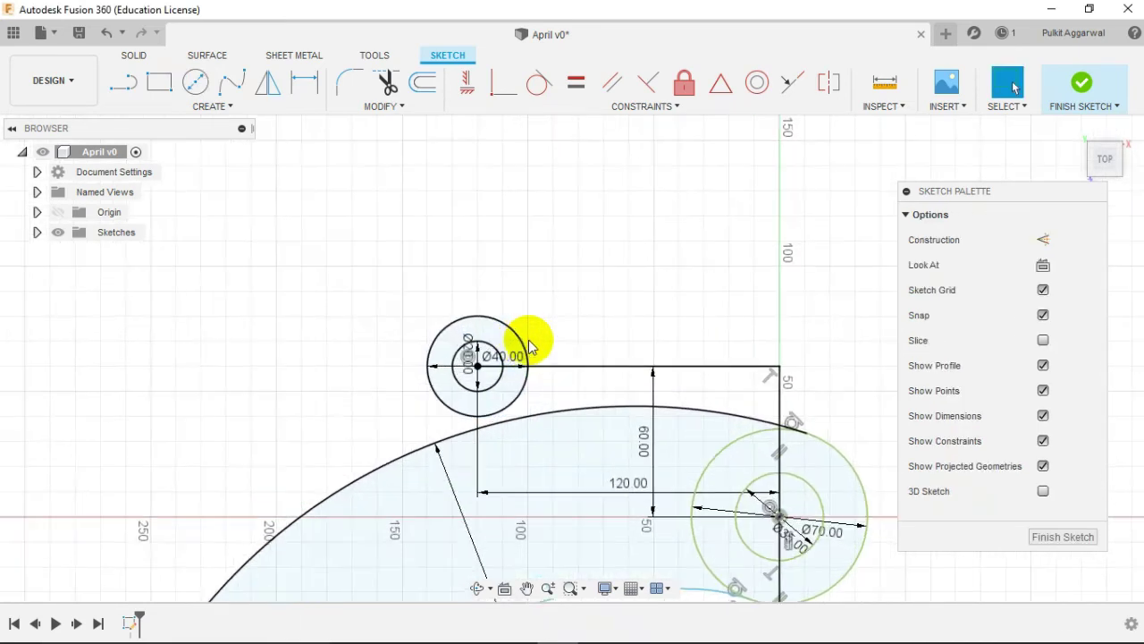
middle_click_drag(557, 313, 557, 209)
Drop vertical lines from the right and left sides of the Ø40 circle down to the outer arc.
left_click(124, 82)
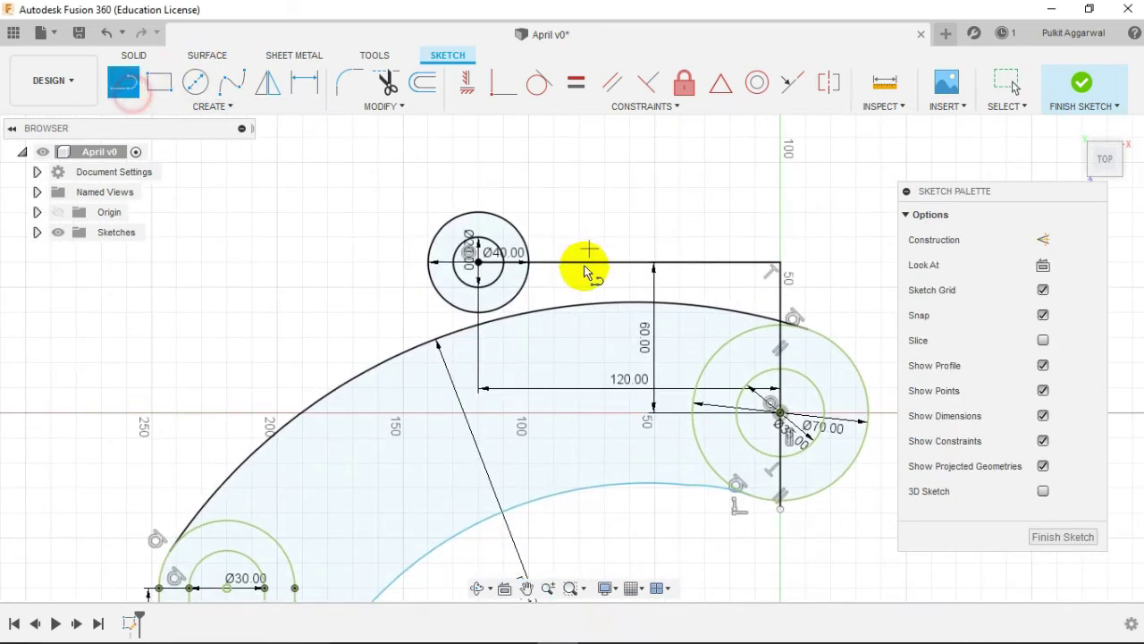
left_click(532, 265)
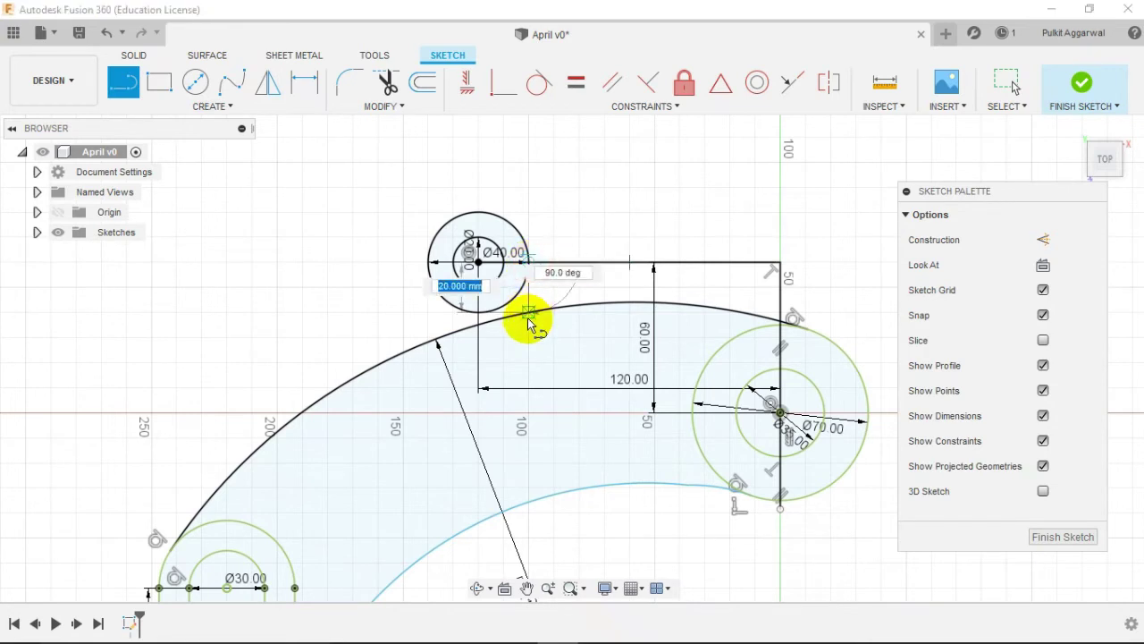
double_click(528, 313)
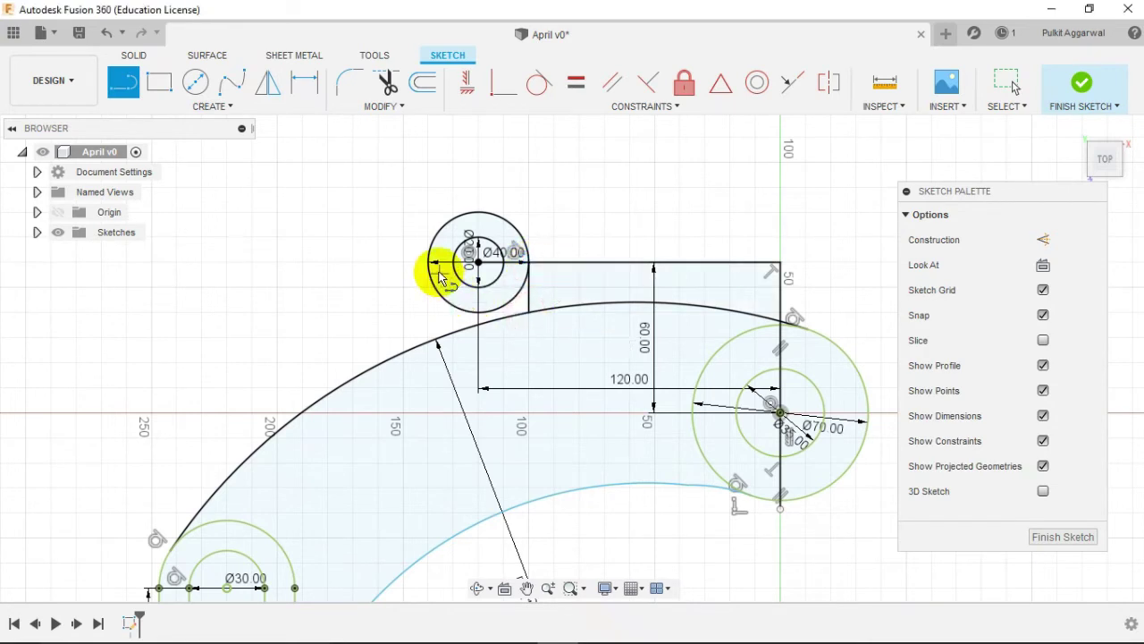
left_click(430, 263)
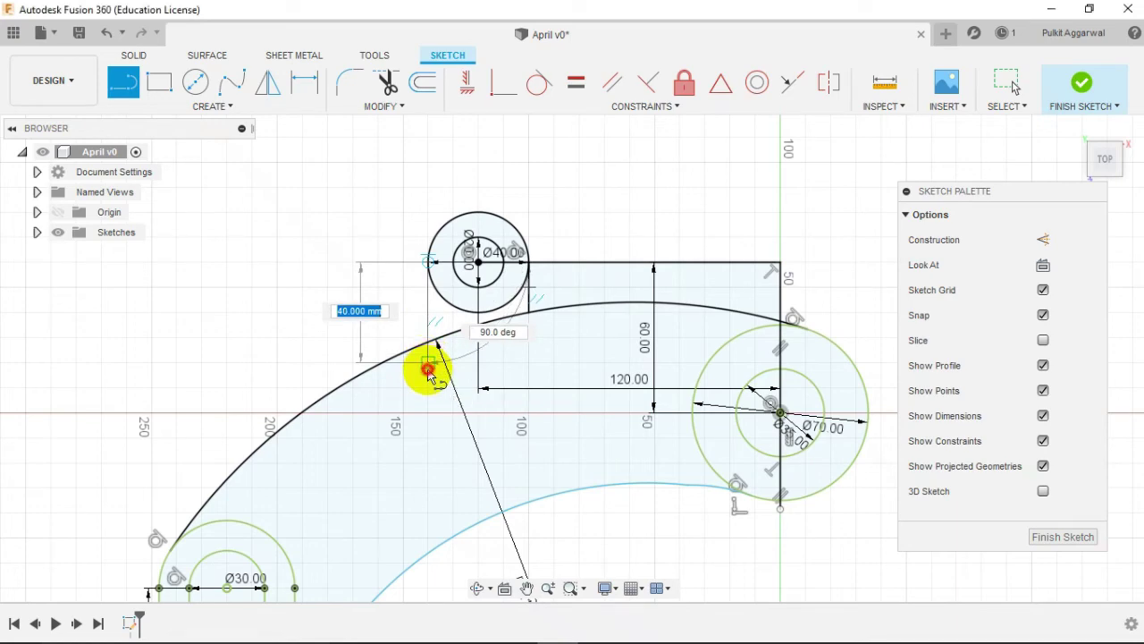
left_click(430, 369)
key("Escape")
Trim the left line's stub below the arc and the lower half of the Ø40 circle.
scroll(528, 322, "up", 2)
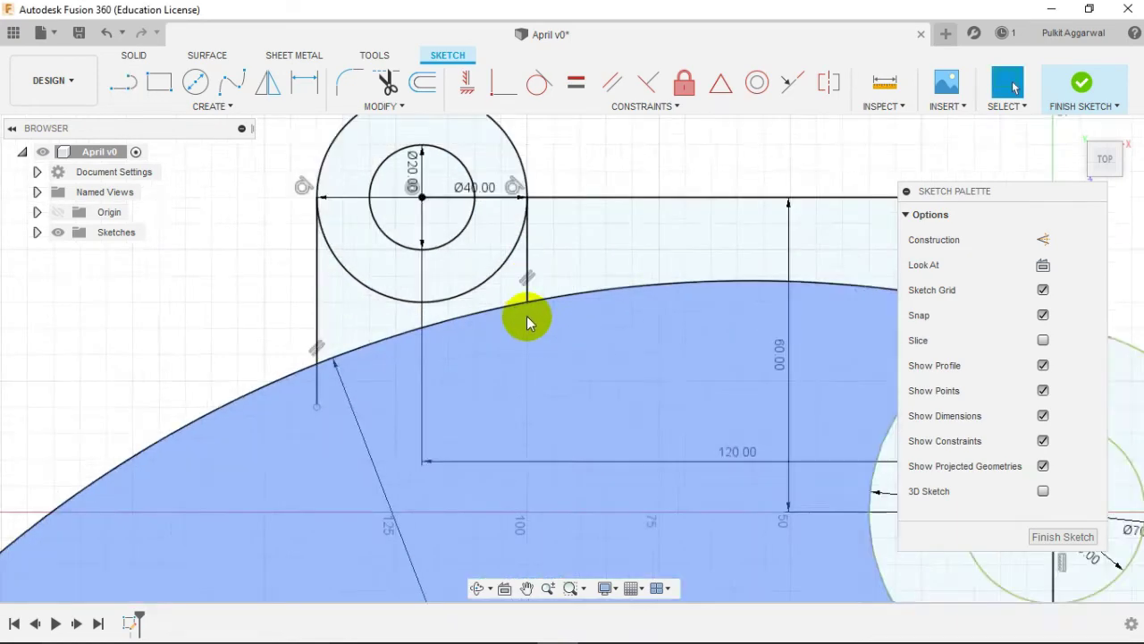
scroll(528, 317, "up", 2)
scroll(528, 311, "down", 2)
scroll(525, 326, "down", 2)
middle_click_drag(524, 339, 532, 283)
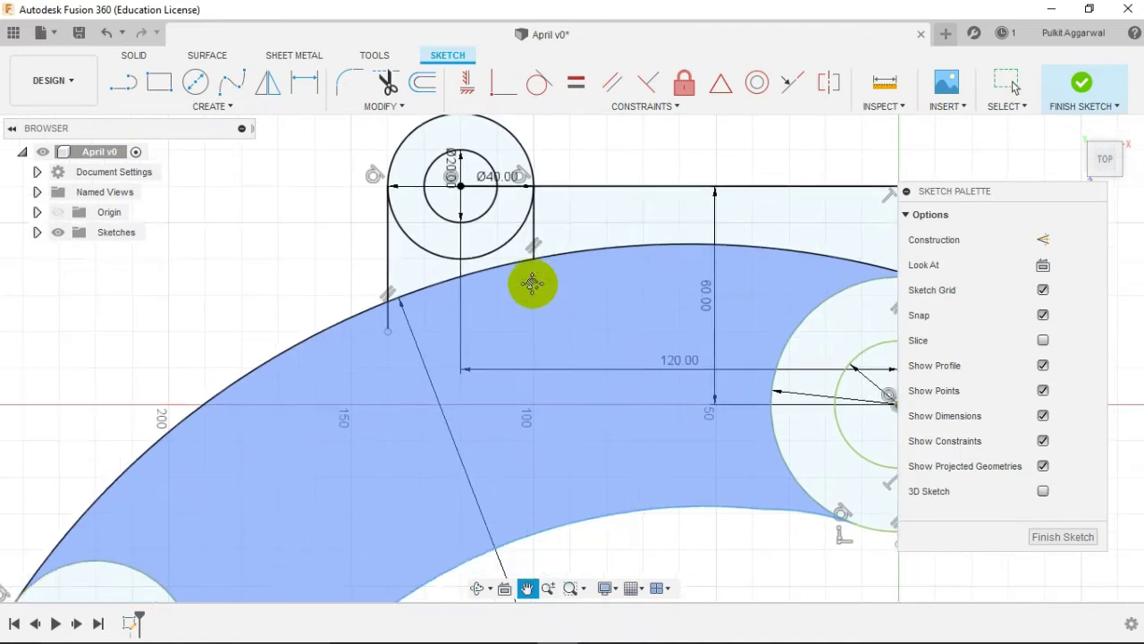
key("t")
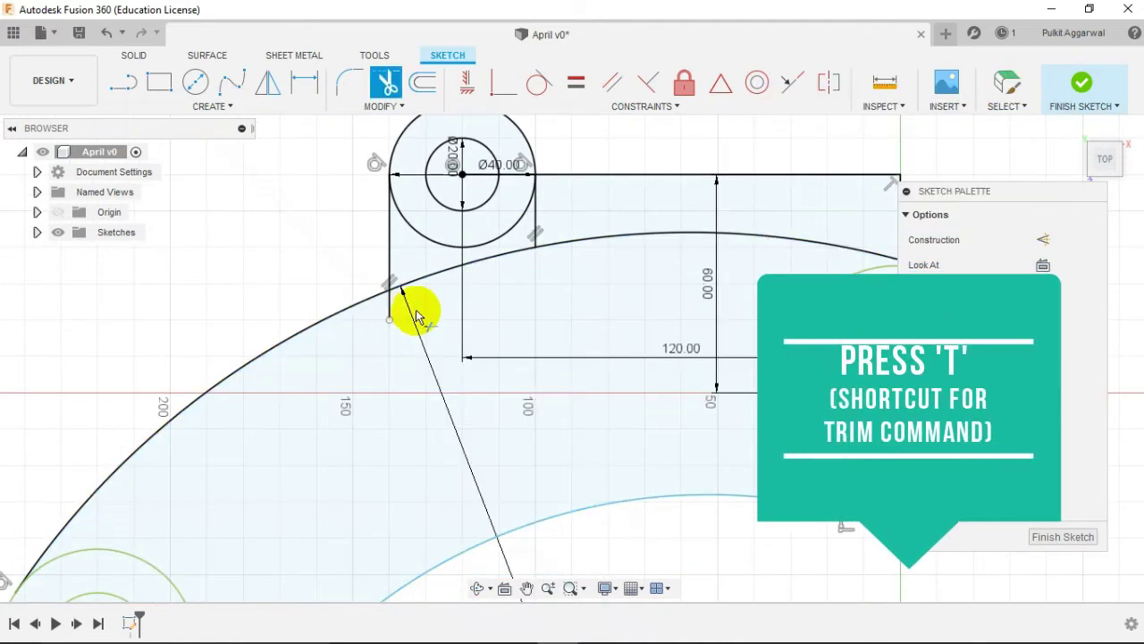
left_click(394, 309)
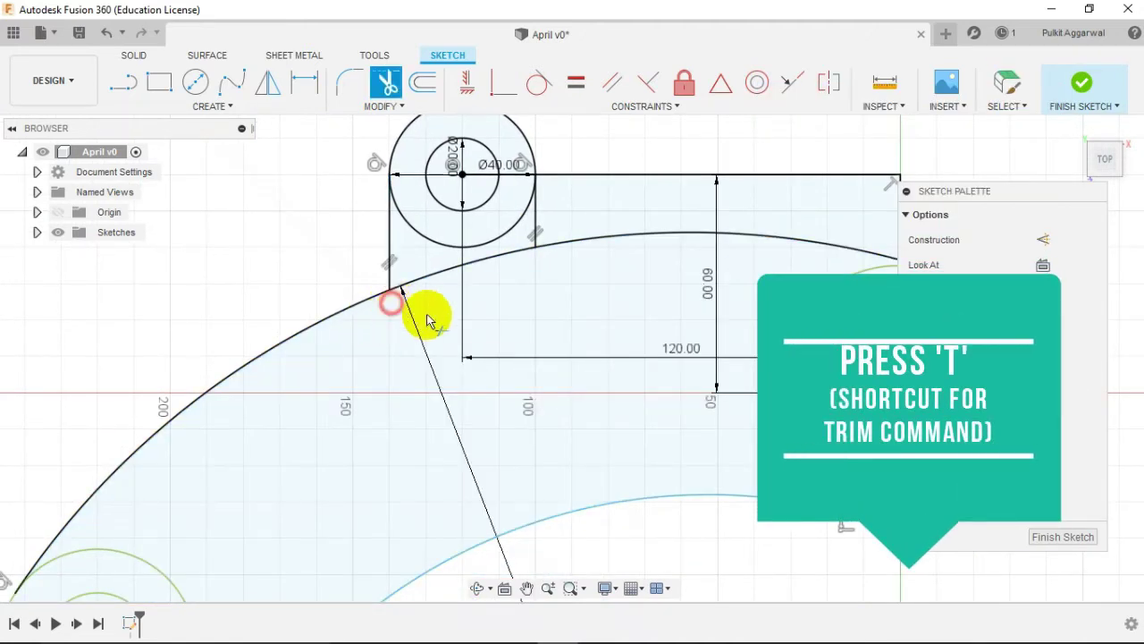
left_click(512, 237)
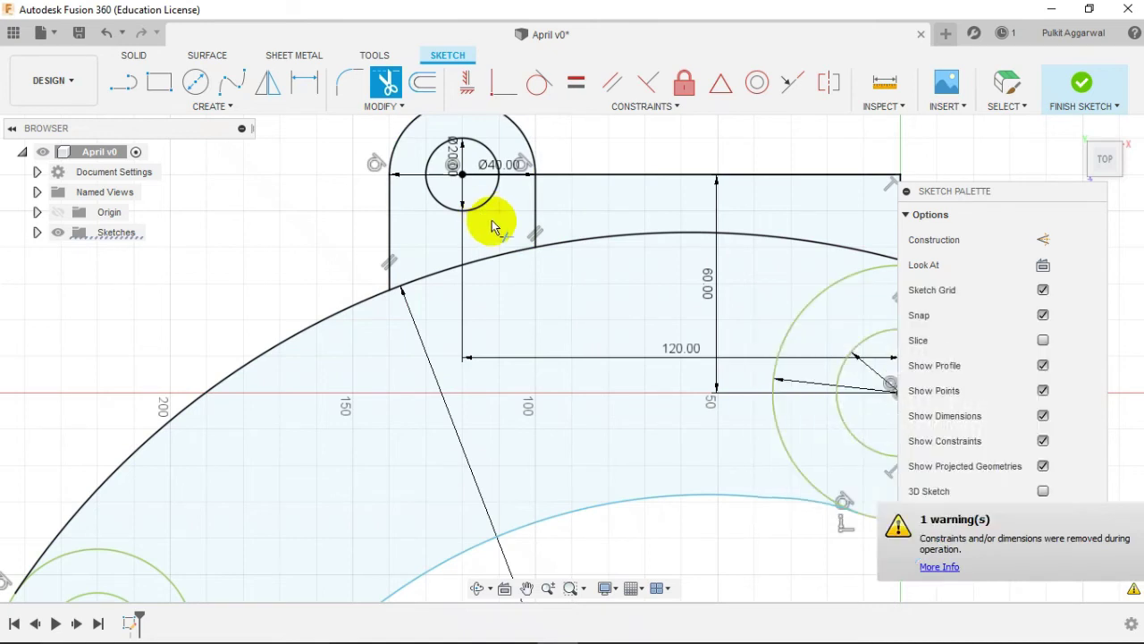
key("Escape")
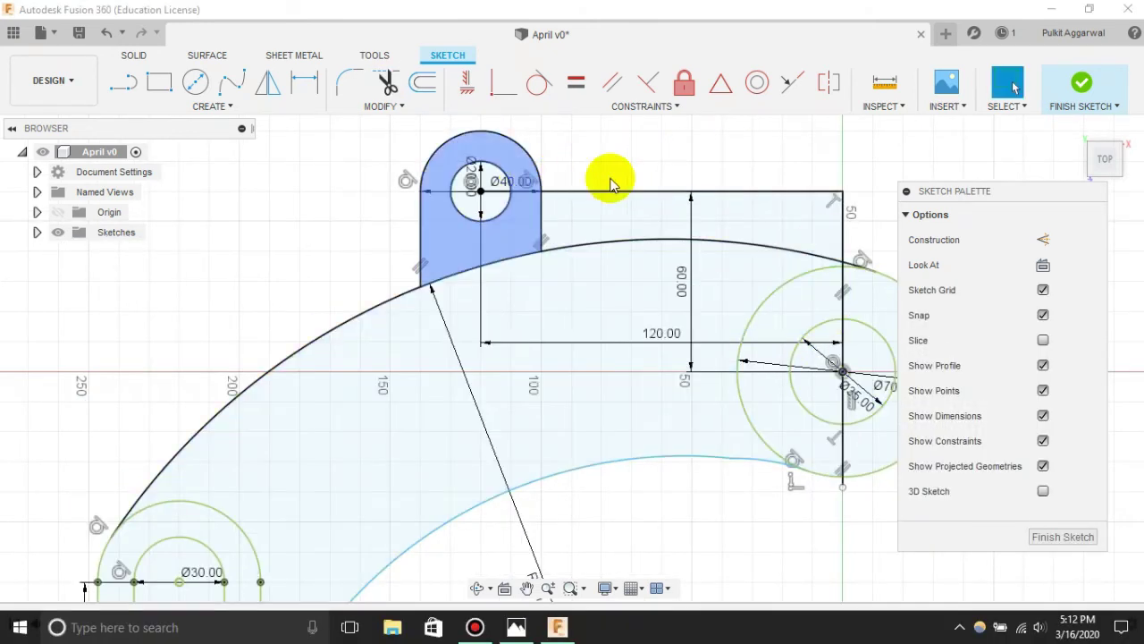
Finish the sketch and centre the whole bracket sketch in view.
left_click(1061, 536)
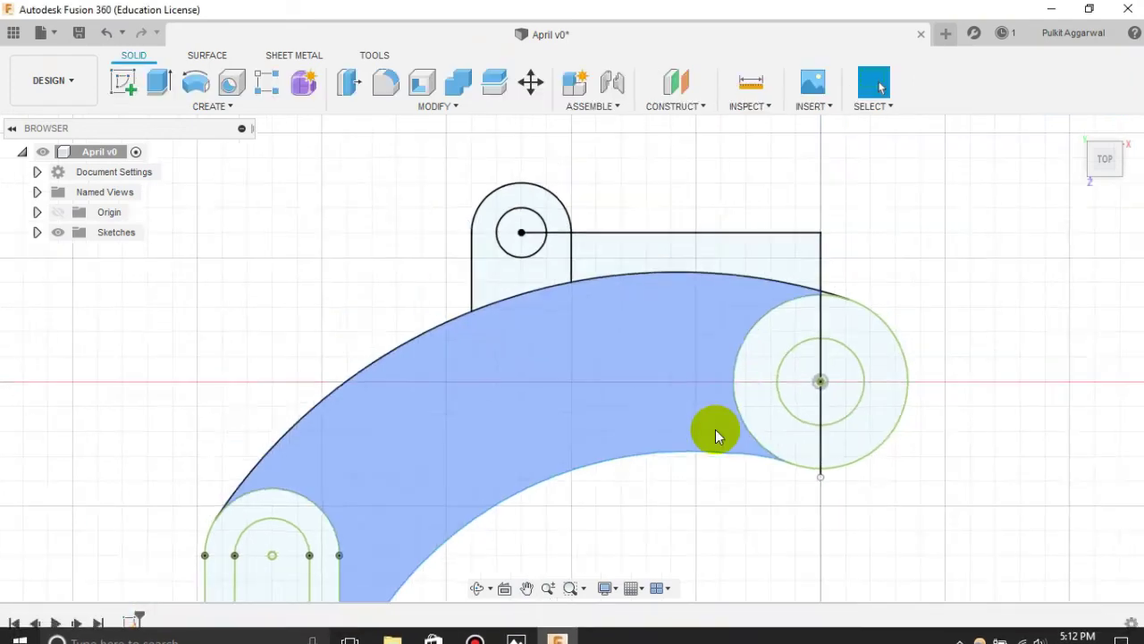
middle_click_drag(650, 527, 685, 375)
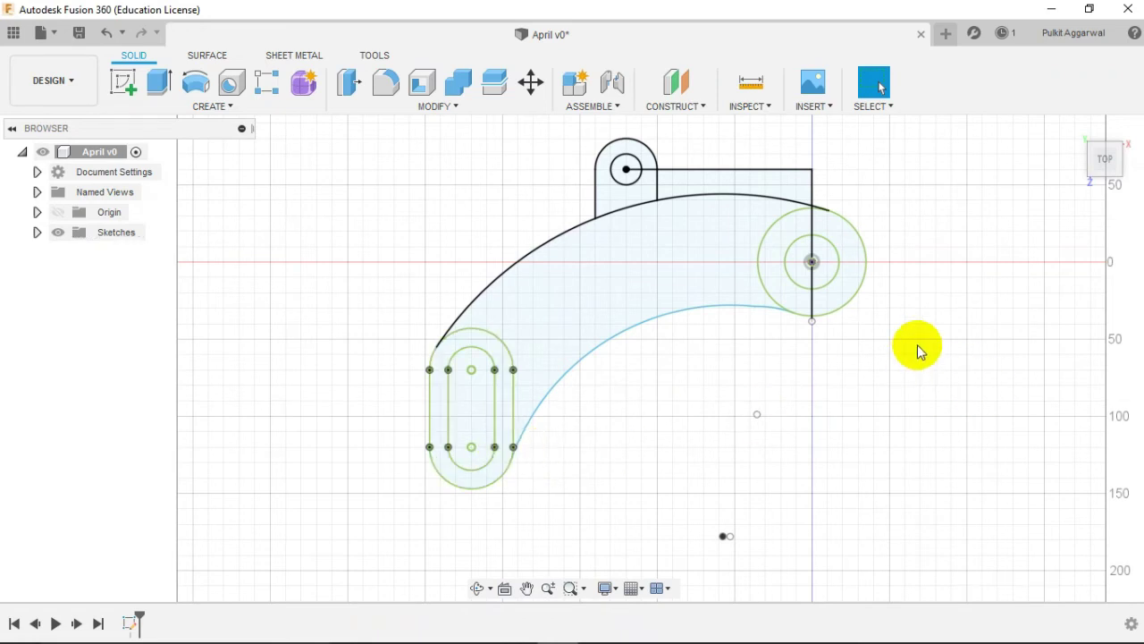
Extrude the slot and ring profiles symmetrically to 20 mm as new bodies.
left_click(159, 82)
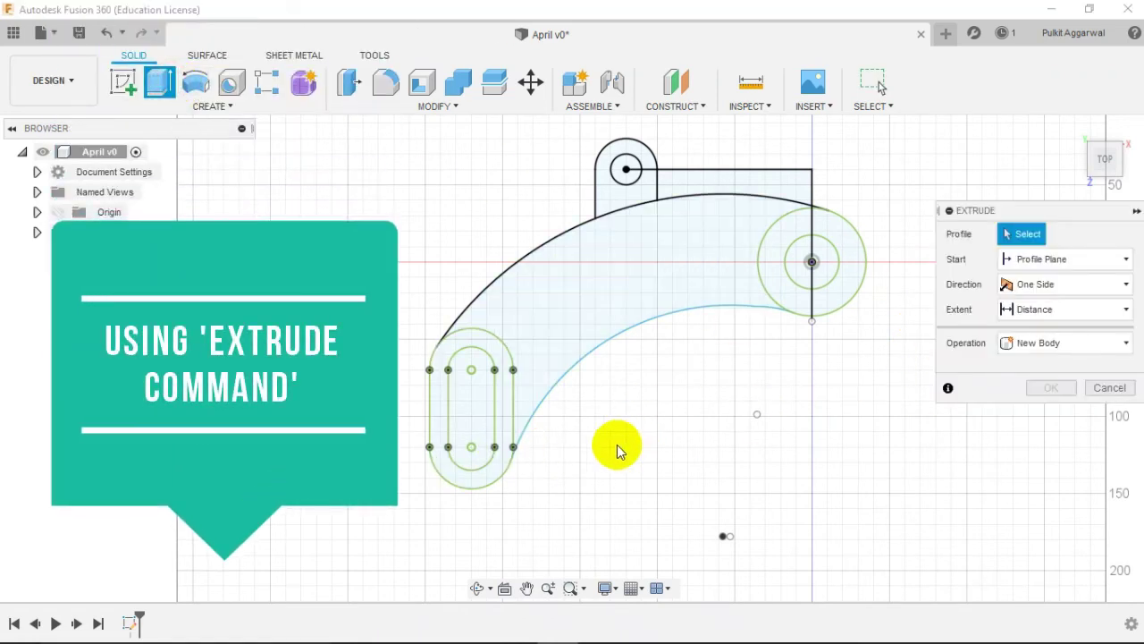
left_click(507, 410)
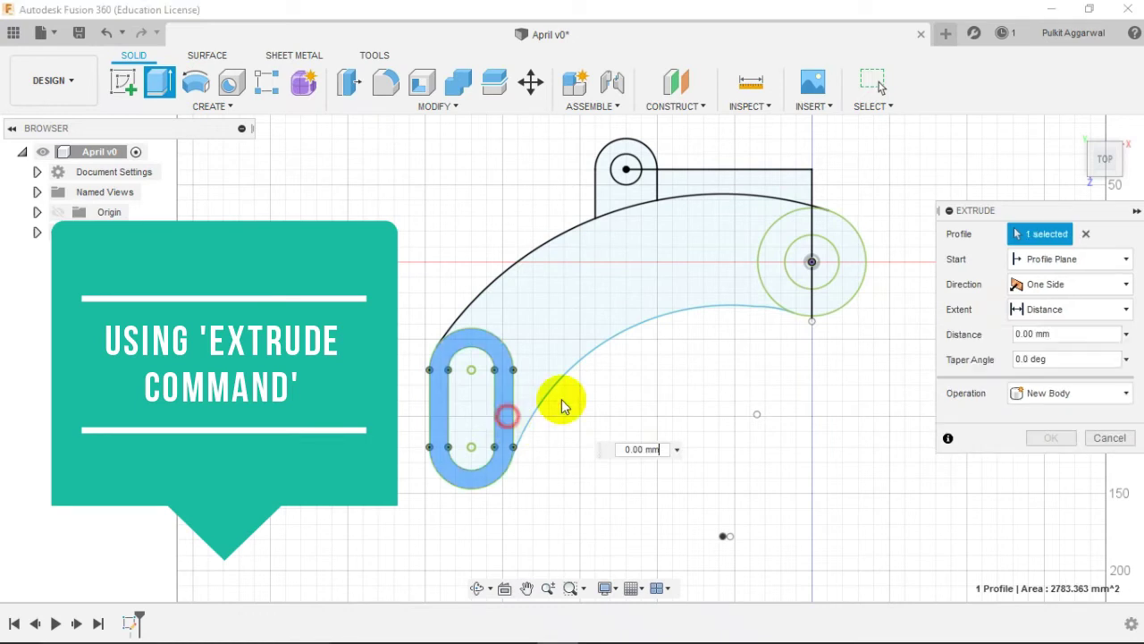
left_click(837, 289)
middle_click_drag(697, 396, 950, 378, "shift")
left_click(1072, 285)
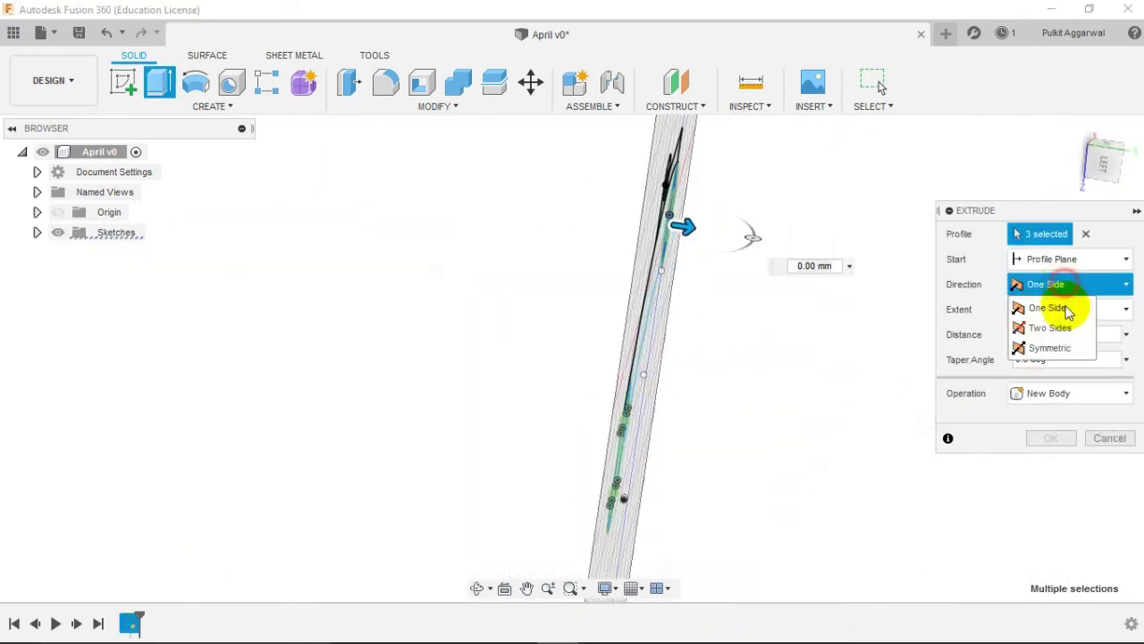
left_click(1048, 348)
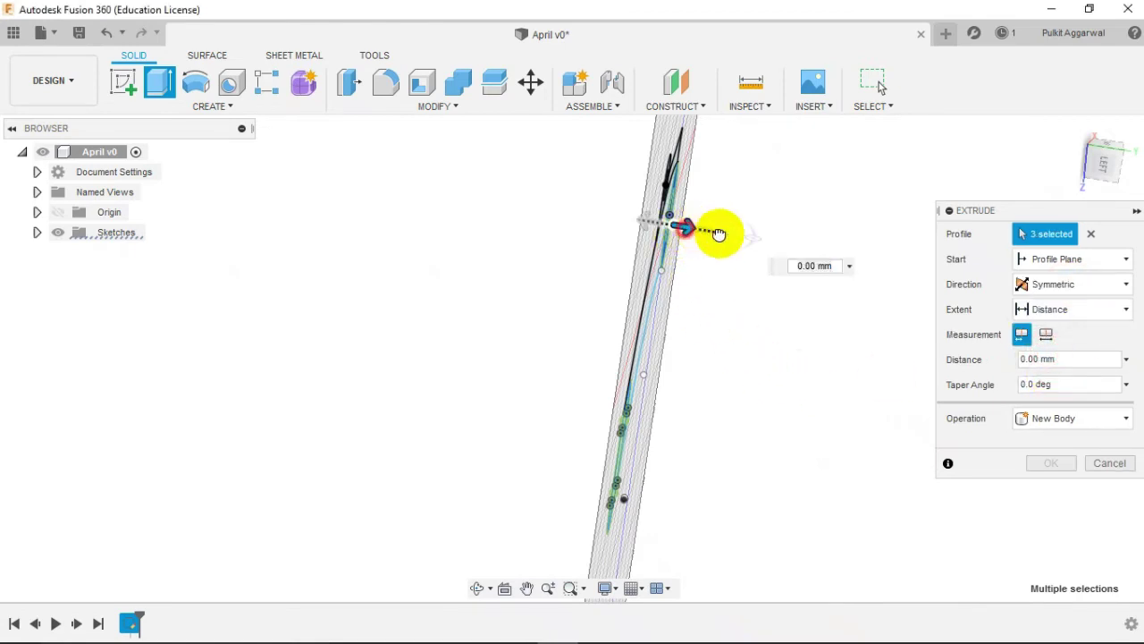
type("10")
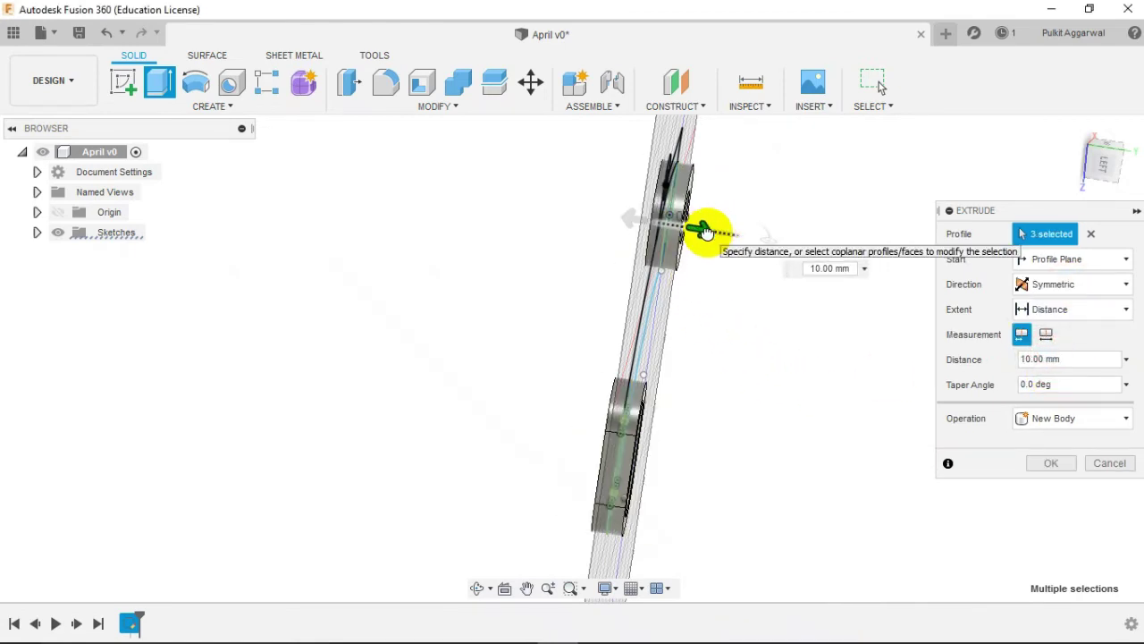
left_click_drag(706, 231, 715, 234)
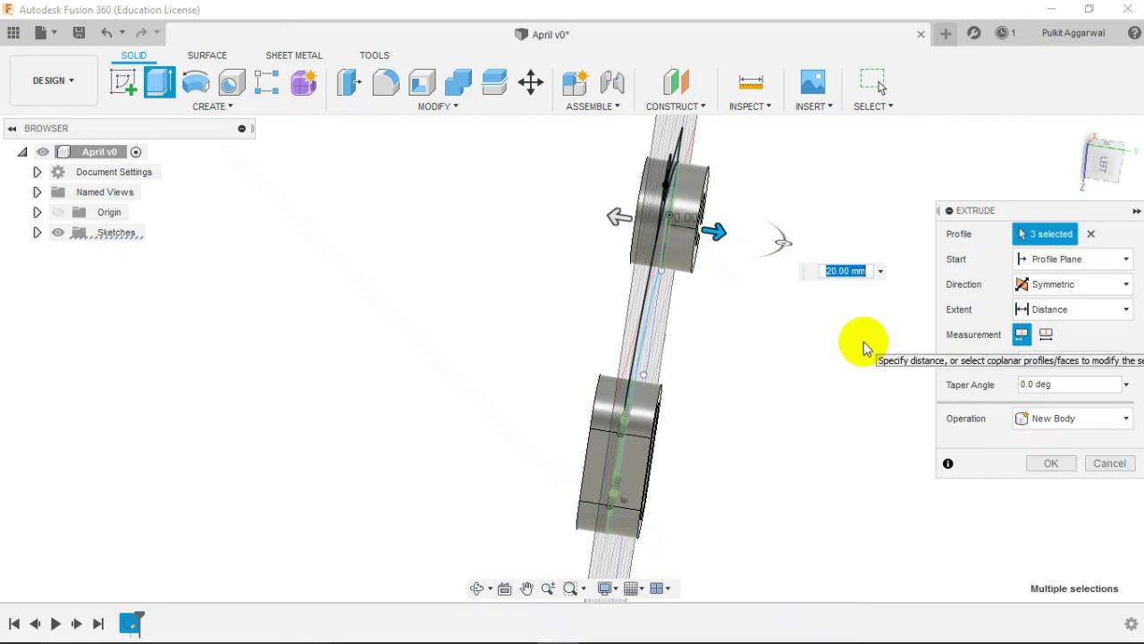
left_click(1048, 464)
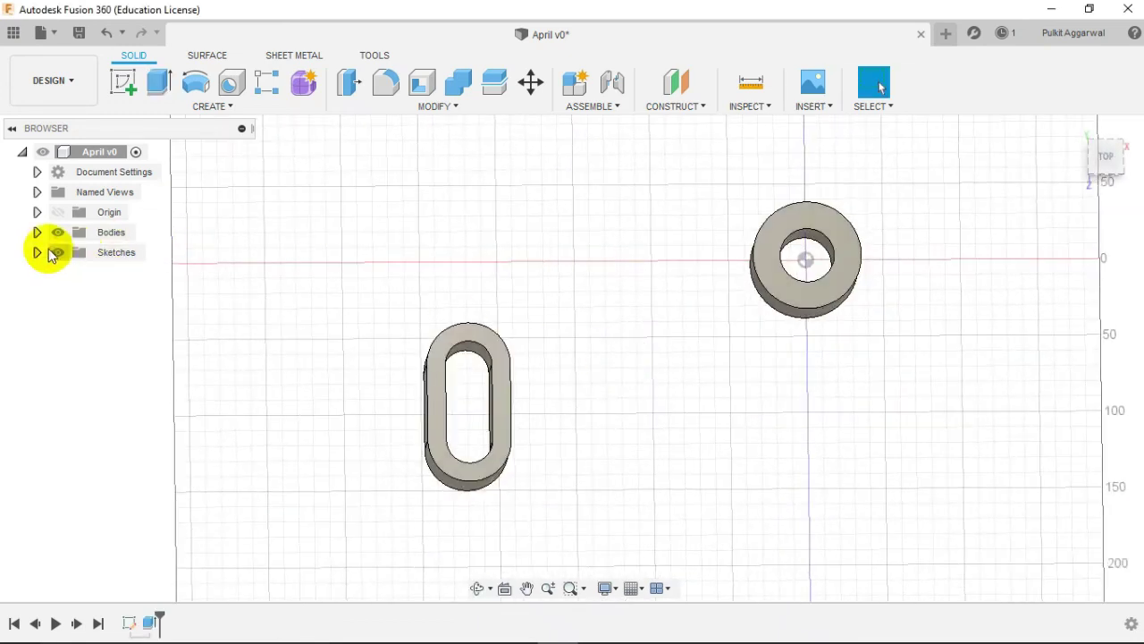
Make Sketch1 visible again and orbit to an angled view.
left_click(37, 252)
left_click(72, 272)
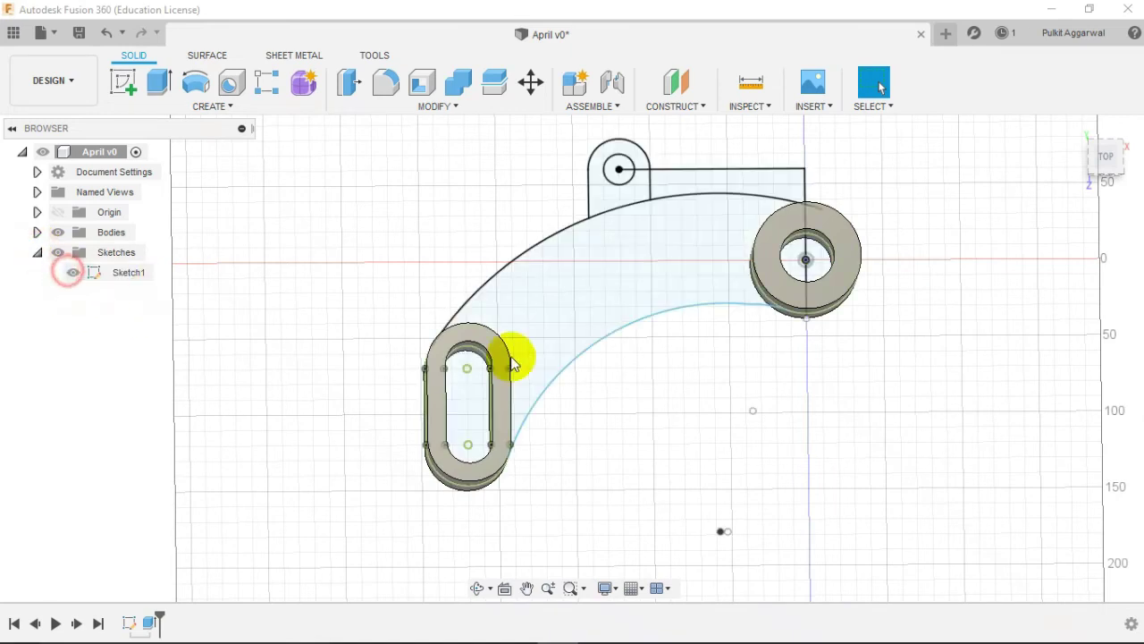
middle_click_drag(682, 379, 740, 407, "shift")
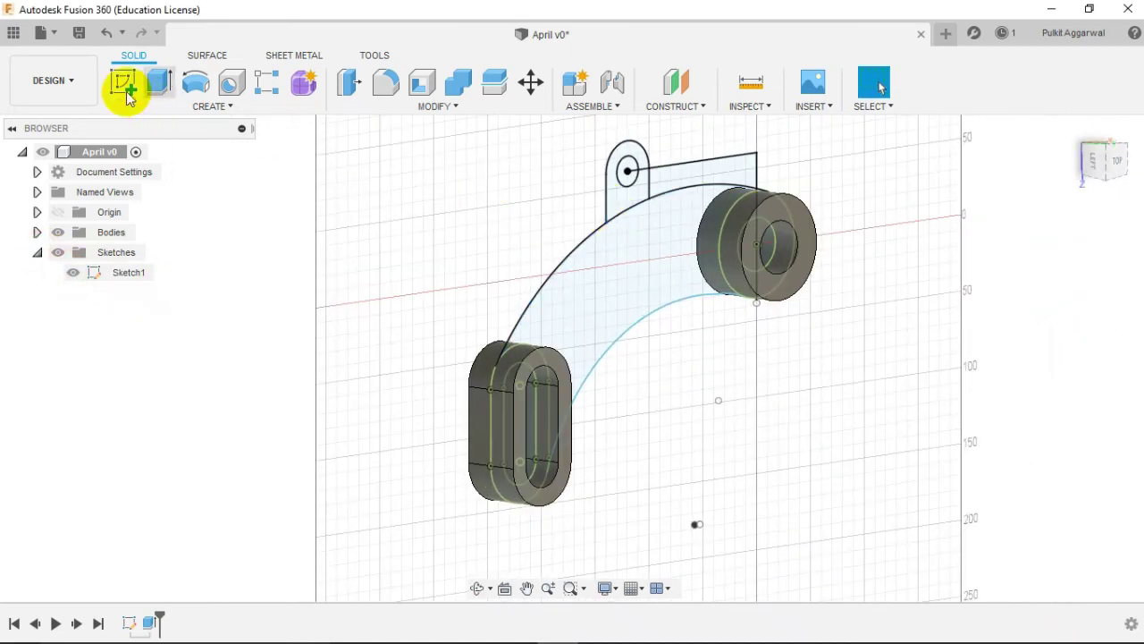
Extrude the curved arm profile 10 mm symmetrically, joined to the bosses.
left_click(151, 85)
left_click(608, 294)
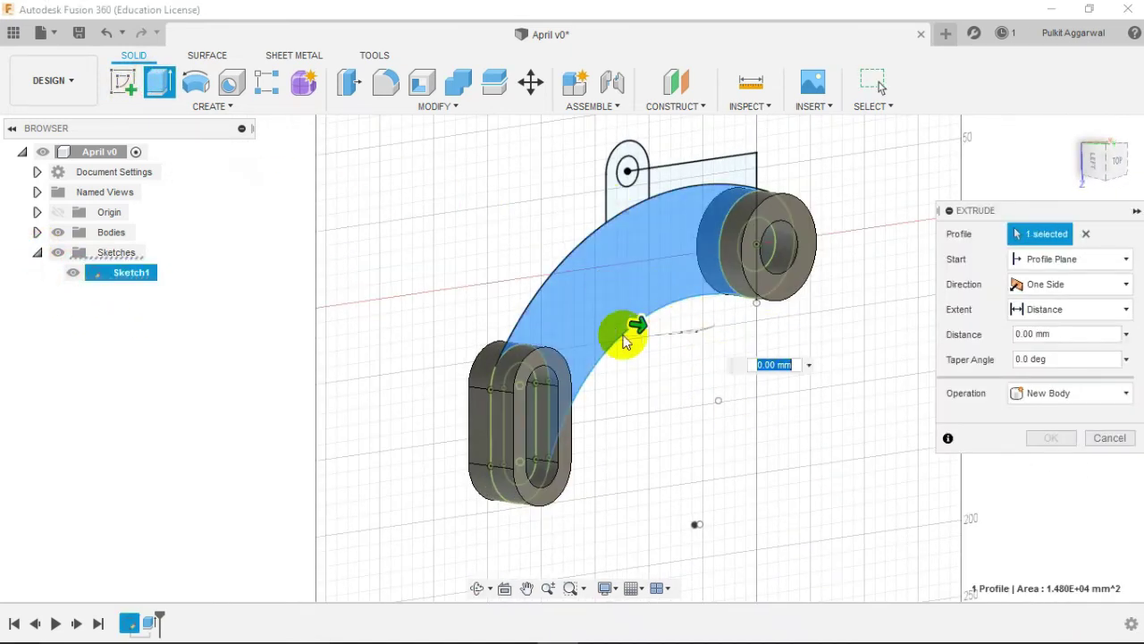
middle_click_drag(722, 370, 893, 331, "shift")
left_click(1021, 284)
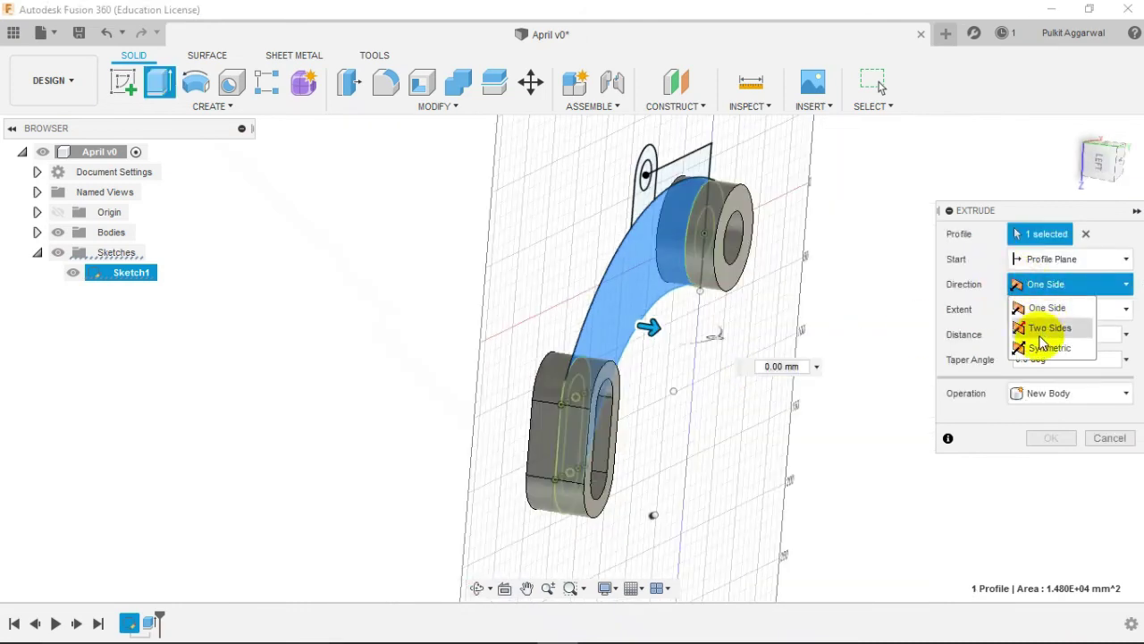
left_click(1041, 342)
mouse_move(653, 327)
left_mouse_down()
mouse_move(675, 333)
mouse_move(663, 329)
left_mouse_up()
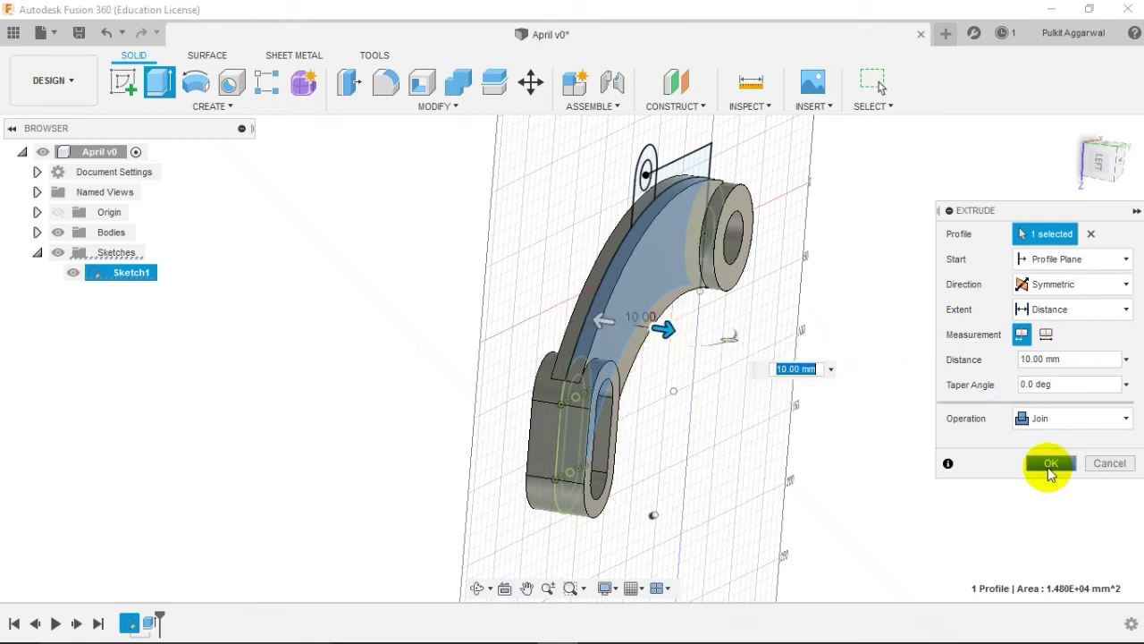
left_click(1044, 420)
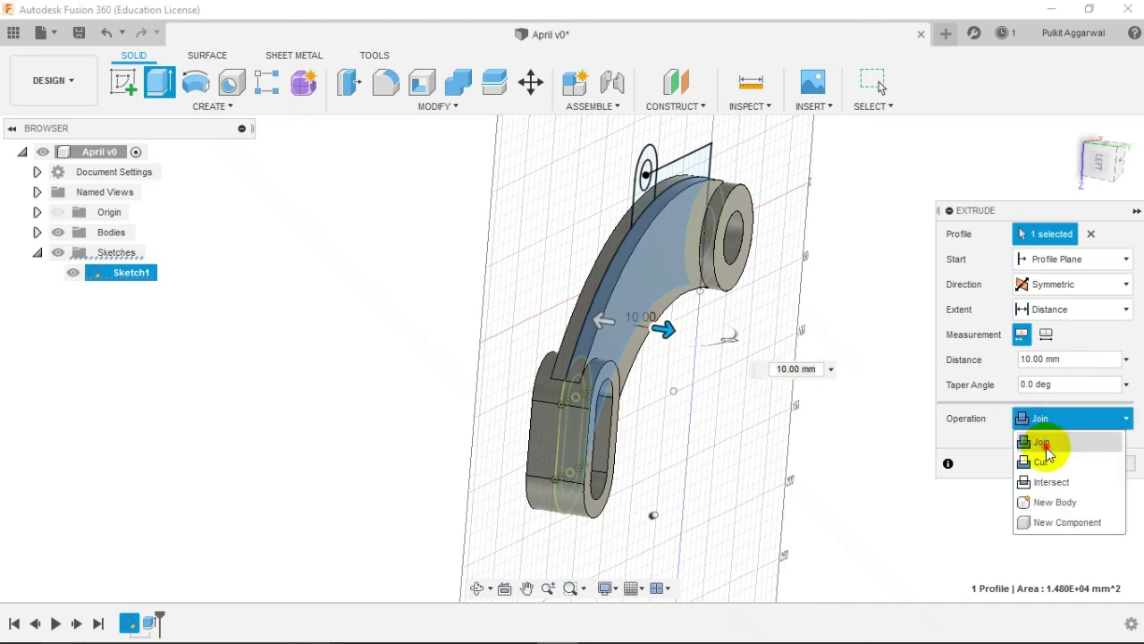
left_click(1044, 440)
left_click(1048, 463)
mouse_move(861, 403)
middle_mouse_down("shift")
mouse_move(769, 390)
mouse_move(781, 399)
mouse_move(758, 401)
middle_mouse_up("shift")
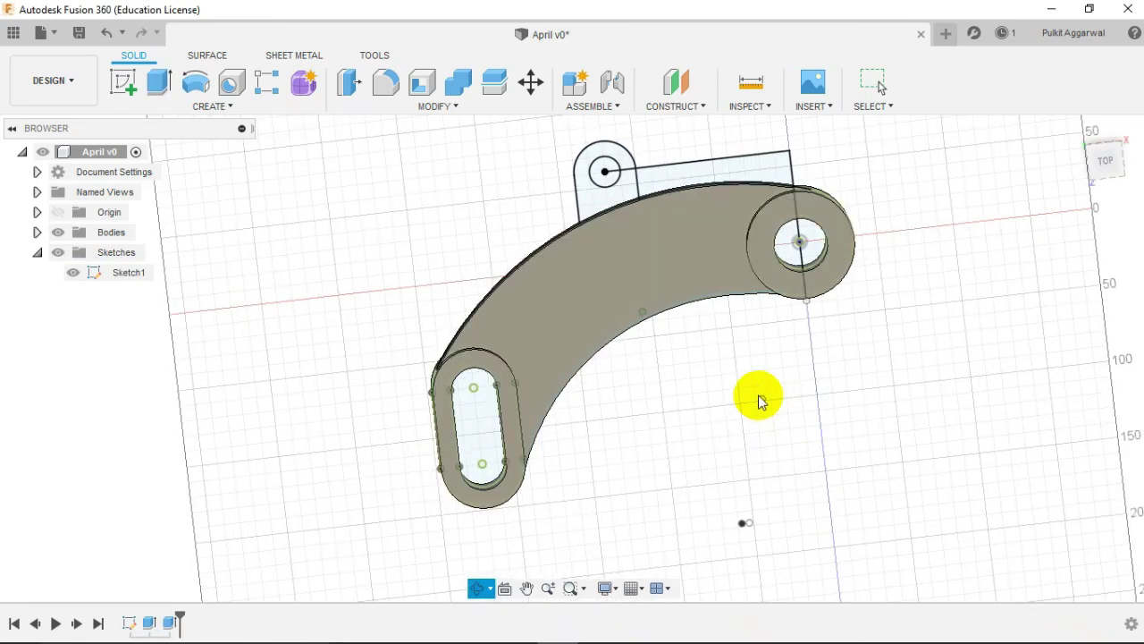
Extrude the top lug profile 5 mm symmetrically, joined to the arm.
left_click(159, 90)
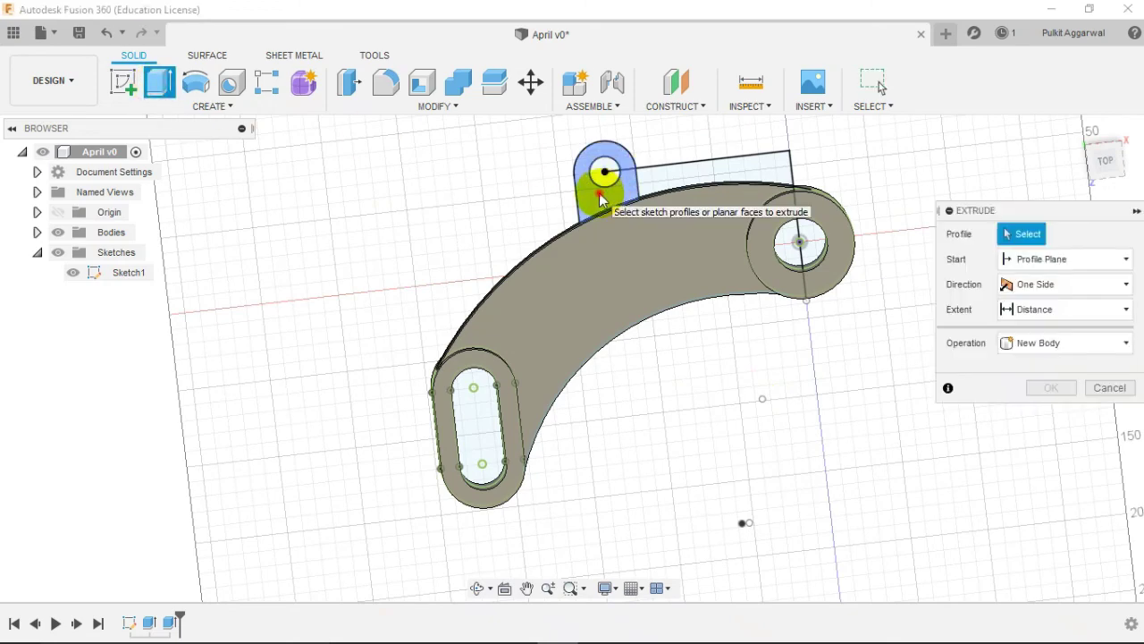
left_click(601, 200)
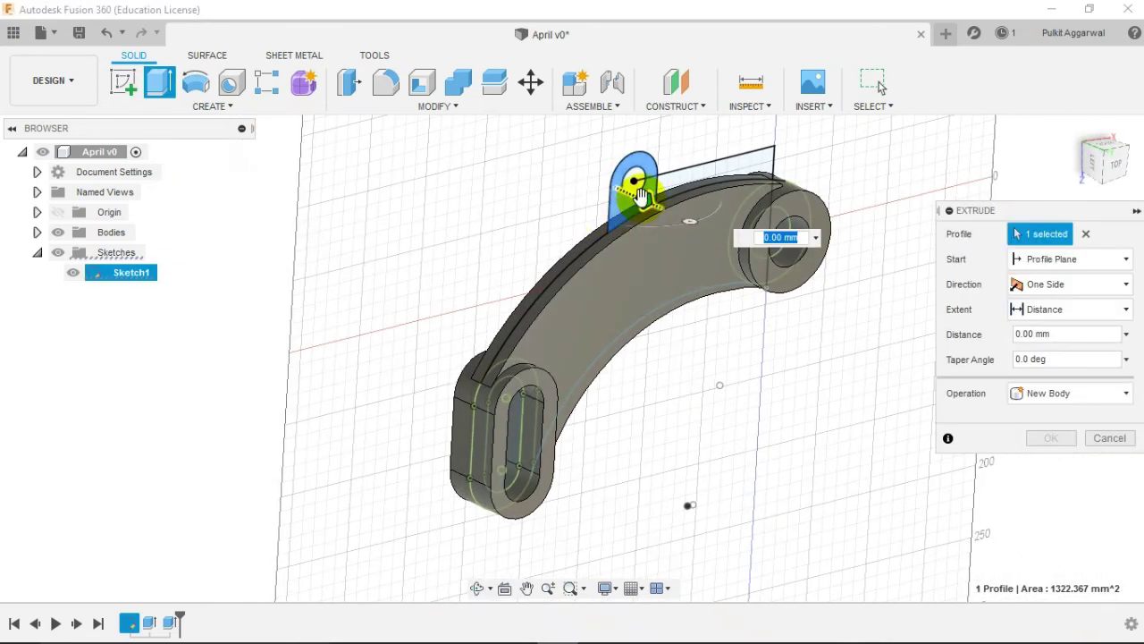
left_click_drag(640, 197, 648, 198)
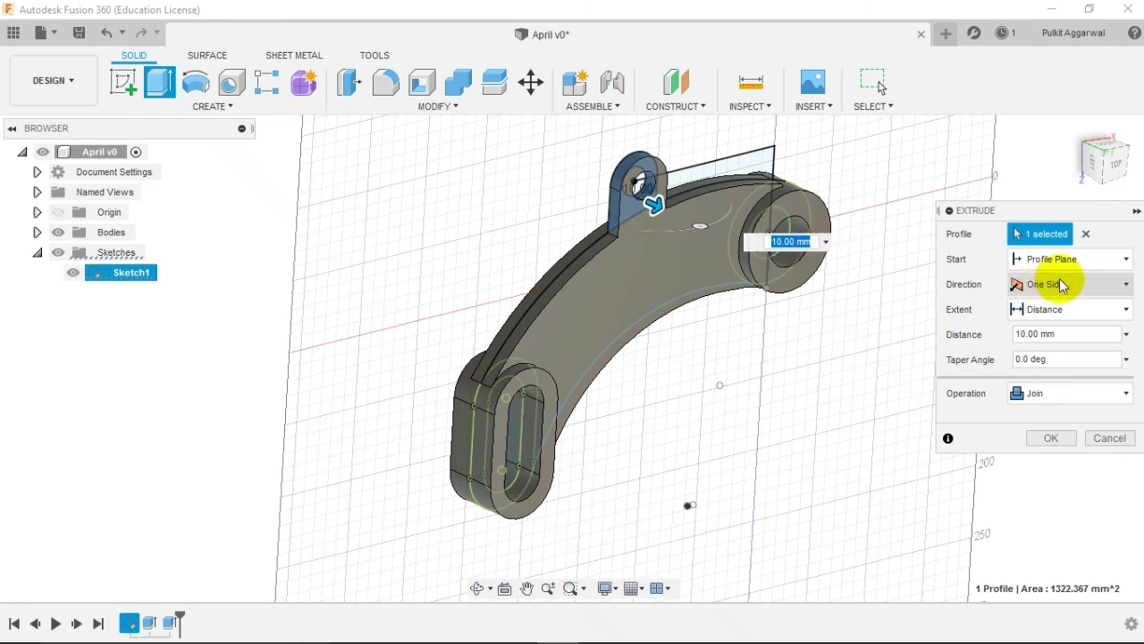
left_click(1062, 284)
left_click(1041, 327)
type("5")
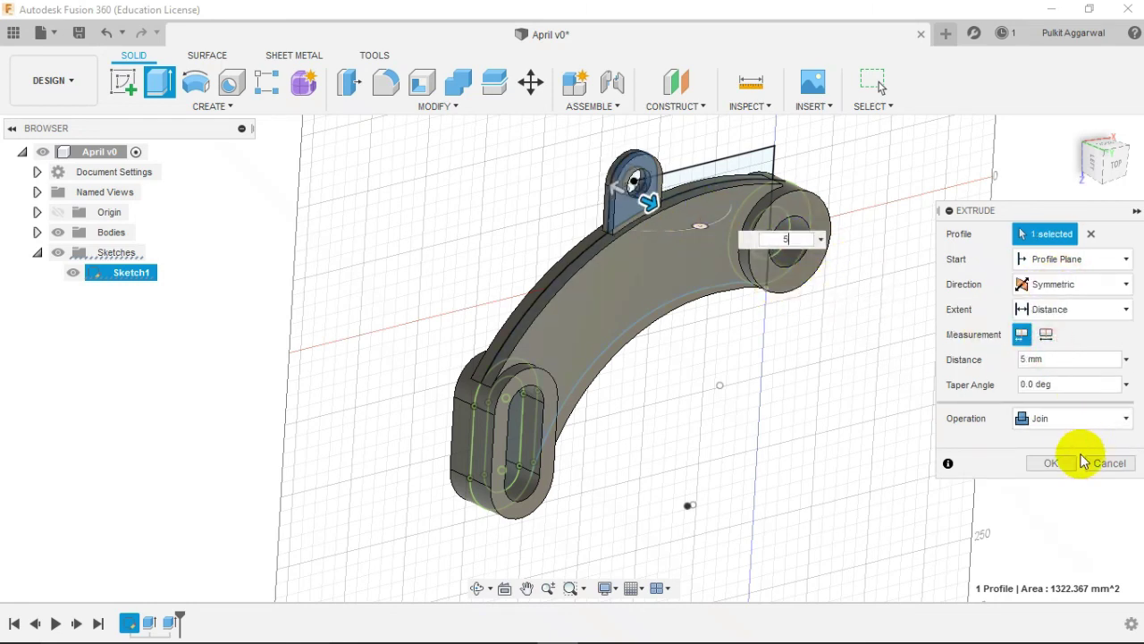
left_click(1053, 463)
scroll(664, 213, "up", 5)
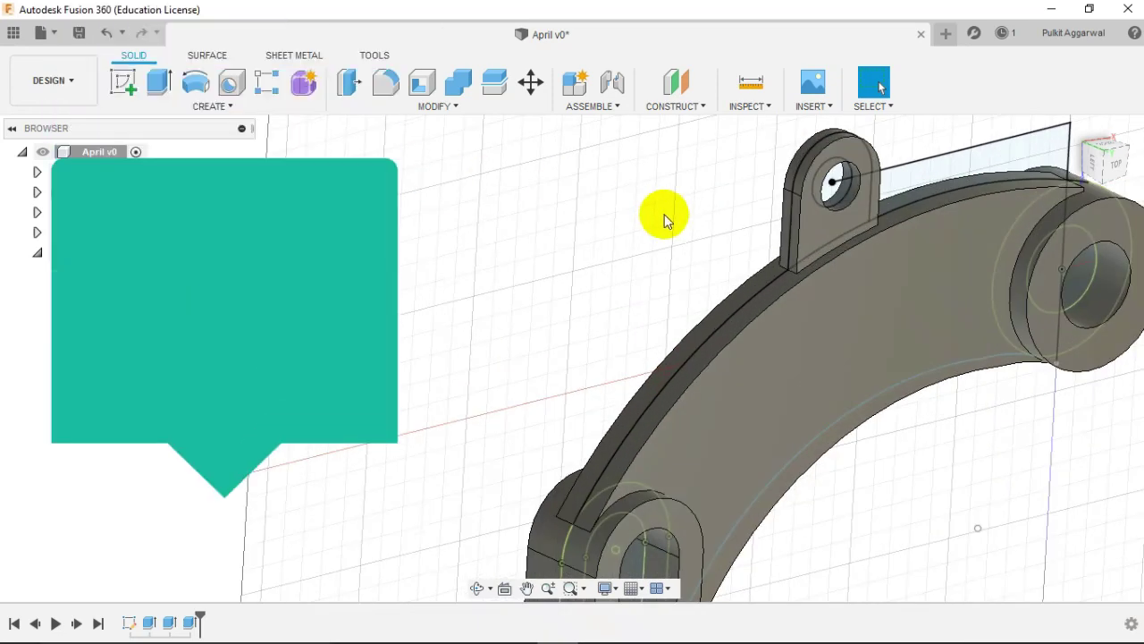
Fillet the edge between the top lug and the arm with a 5 mm radius.
left_click(385, 82)
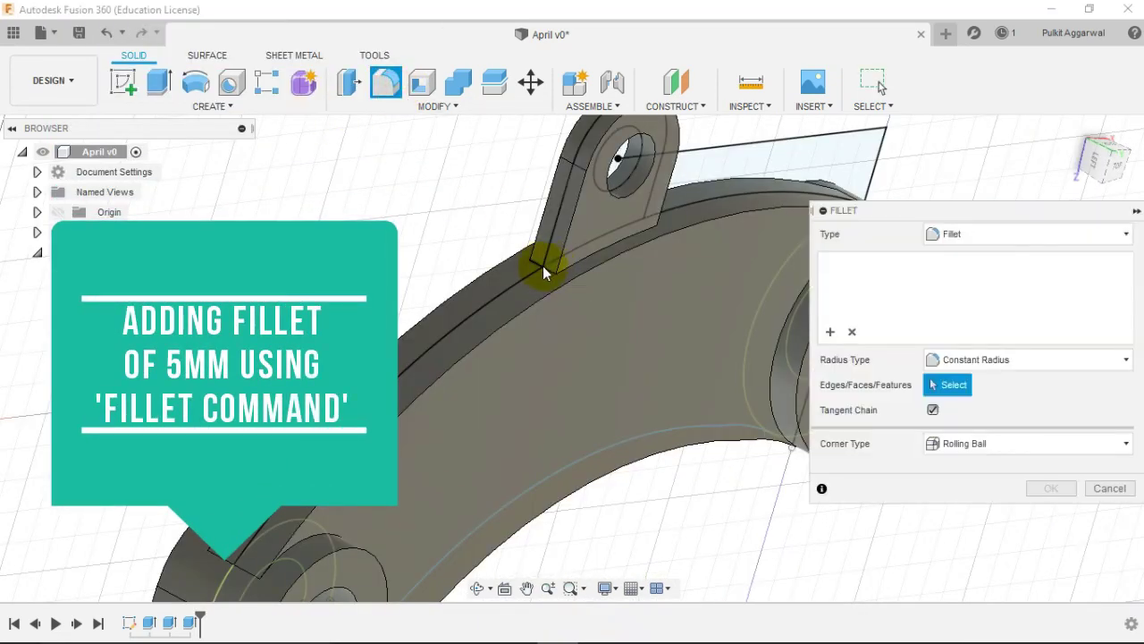
scroll(546, 265, "up", 2)
scroll(547, 266, "up", 2)
scroll(545, 268, "up", 1)
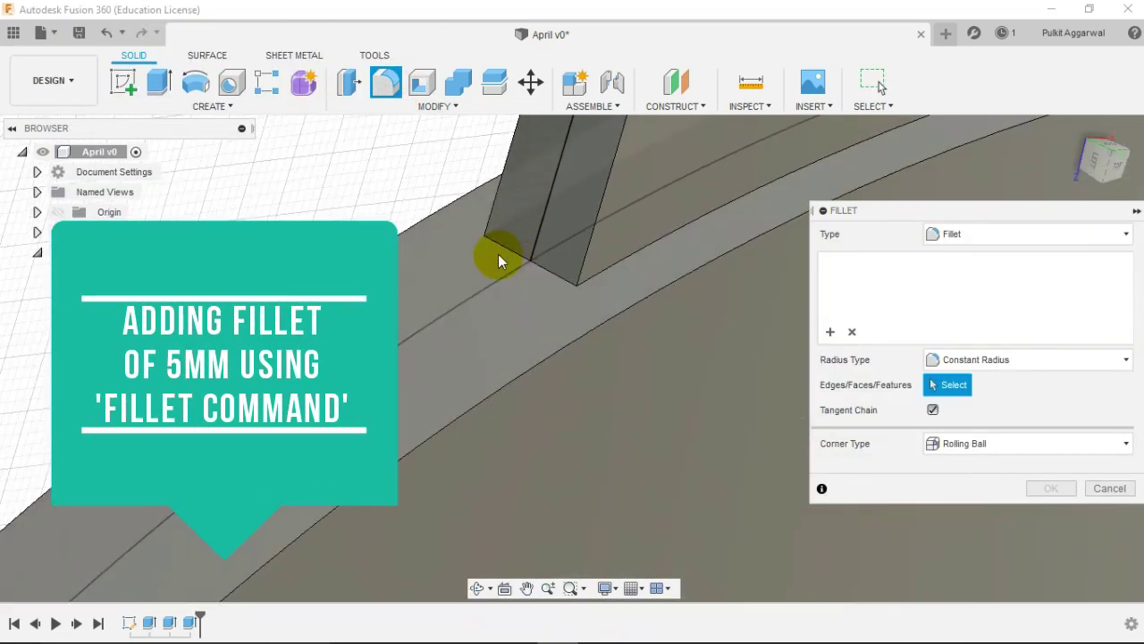
left_click(529, 258)
type("5")
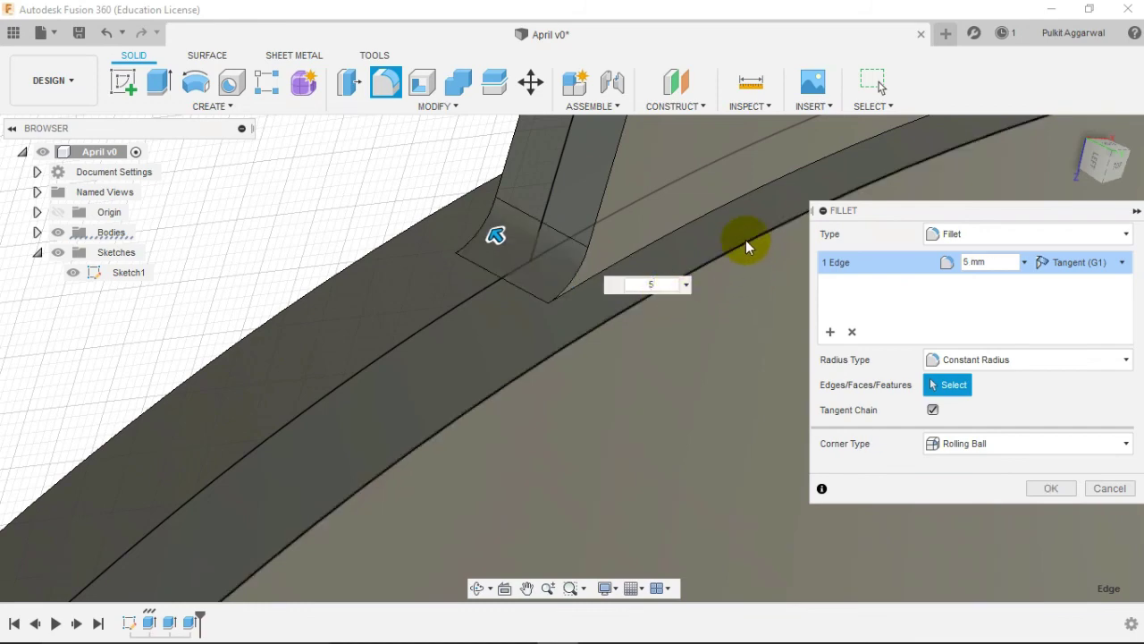
mouse_move(714, 243)
middle_mouse_down()
mouse_move(674, 244)
mouse_move(638, 217)
mouse_move(515, 306)
middle_mouse_up()
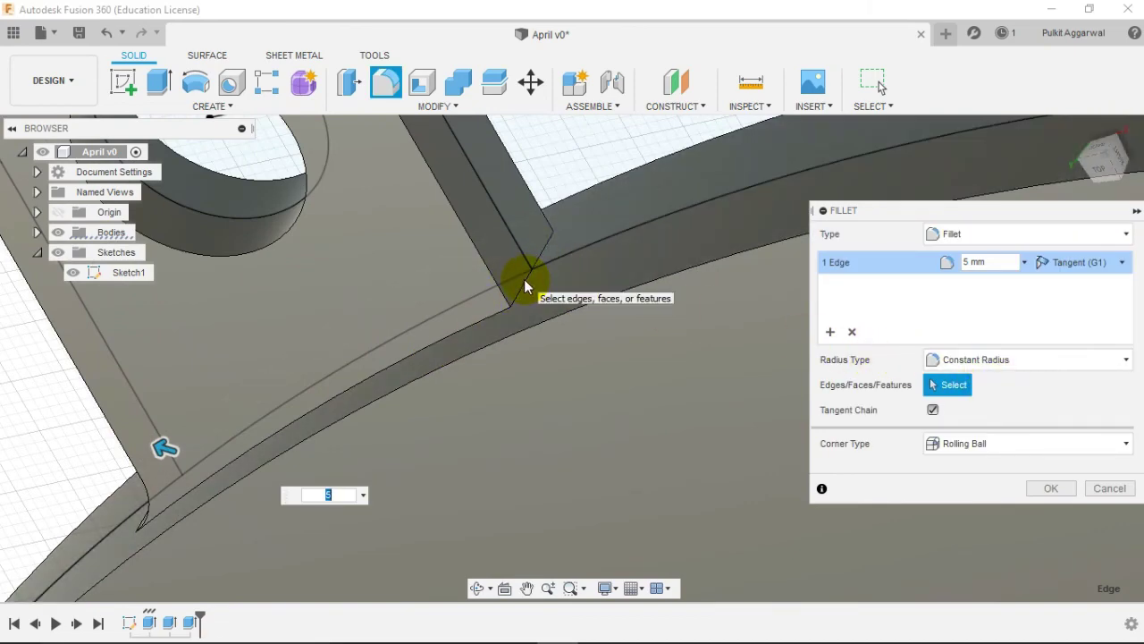
left_click(1051, 488)
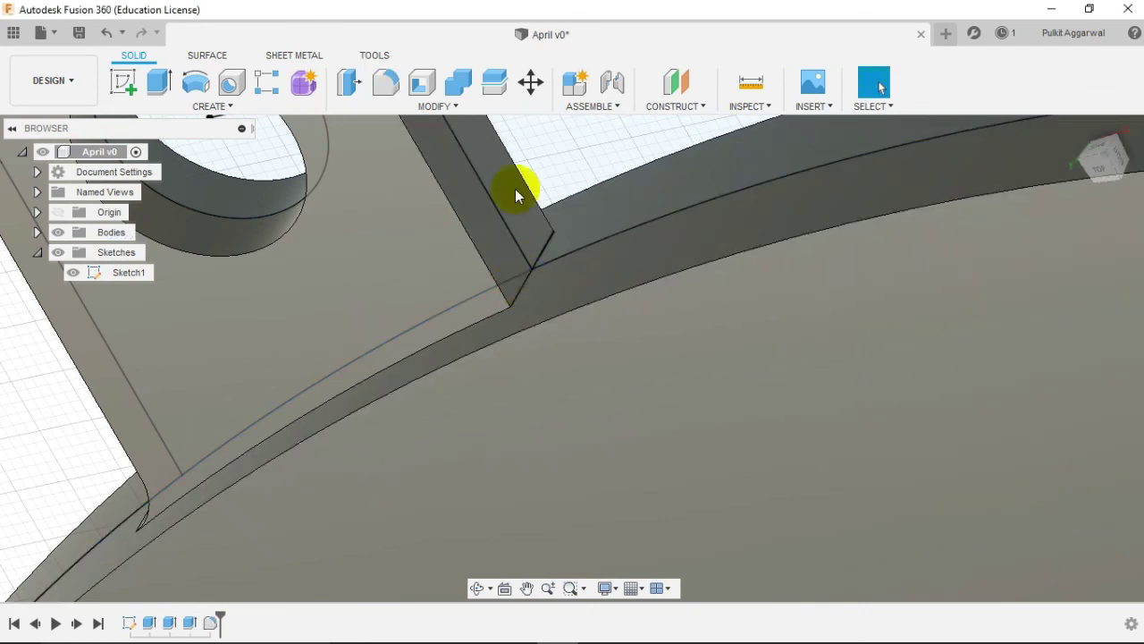
Round the second lug-to-arm corner edge with a 5 mm fillet.
left_click(521, 288)
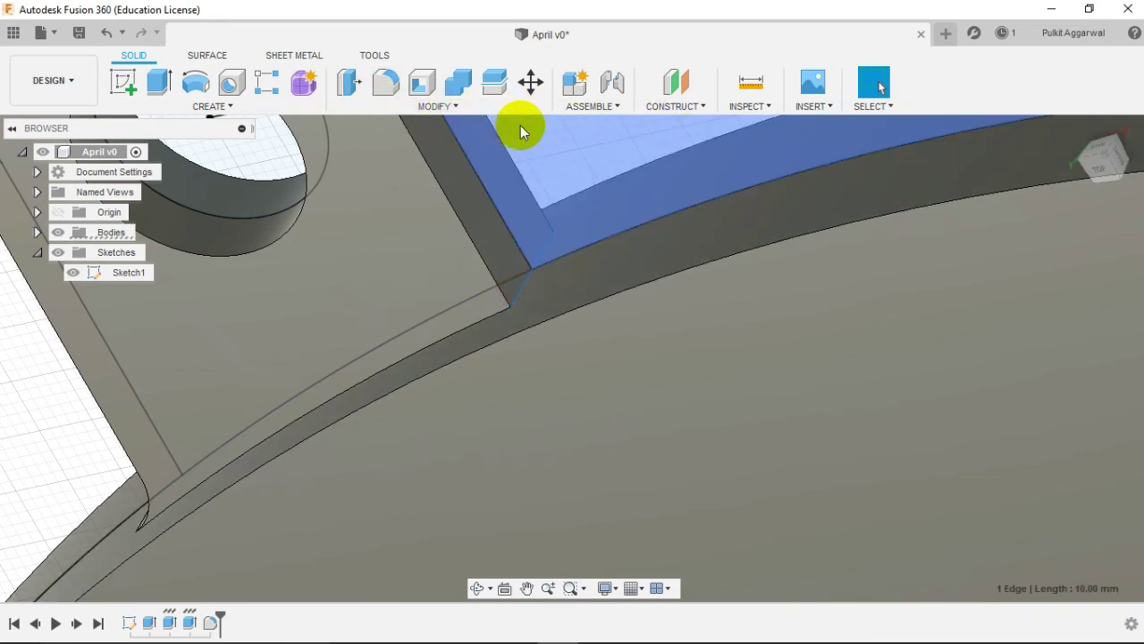
left_click(390, 84)
type("5")
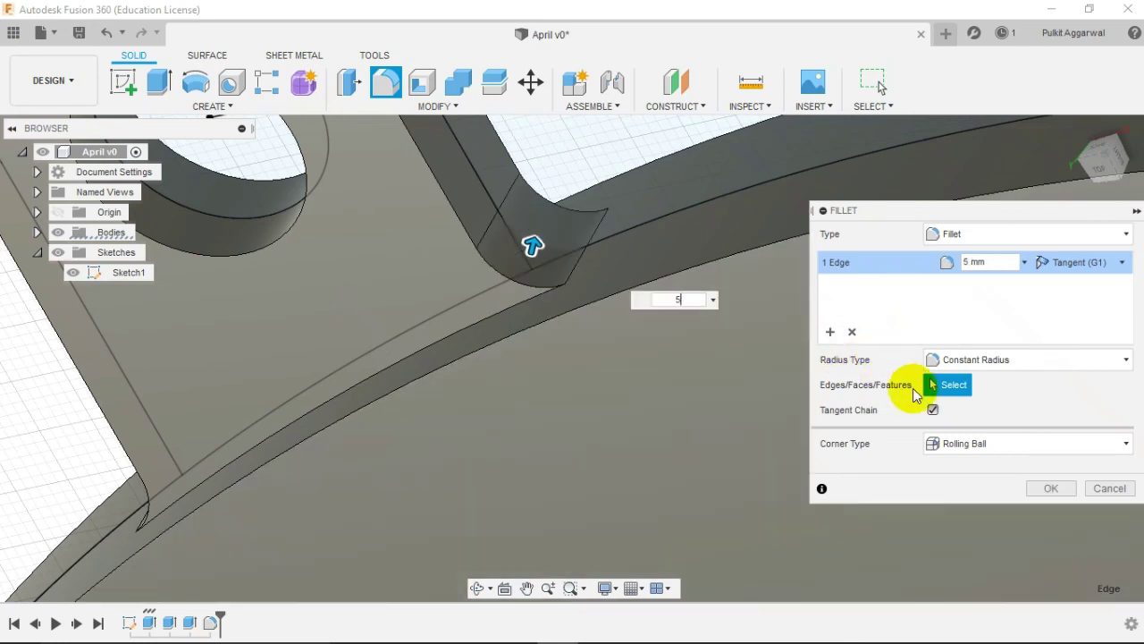
left_click(1051, 488)
Hide Sketch1 and return to the home view of the complete bracket.
mouse_move(822, 400)
middle_mouse_down("shift")
mouse_move(613, 301)
mouse_move(567, 312)
mouse_move(646, 298)
middle_mouse_up("shift")
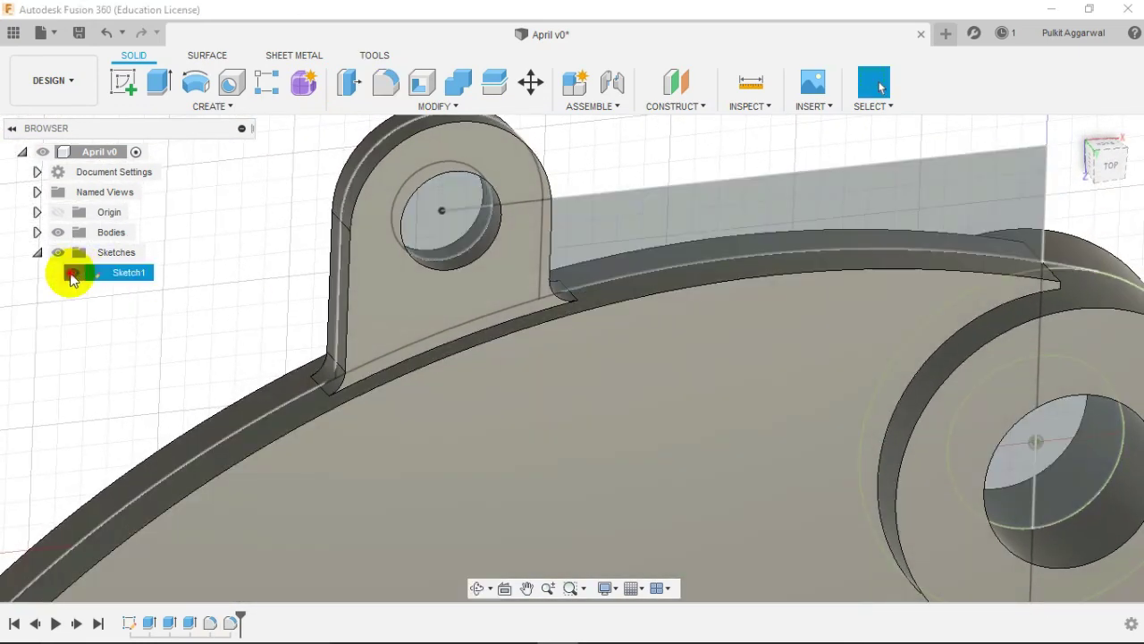
left_click(73, 271)
left_click(1073, 131)
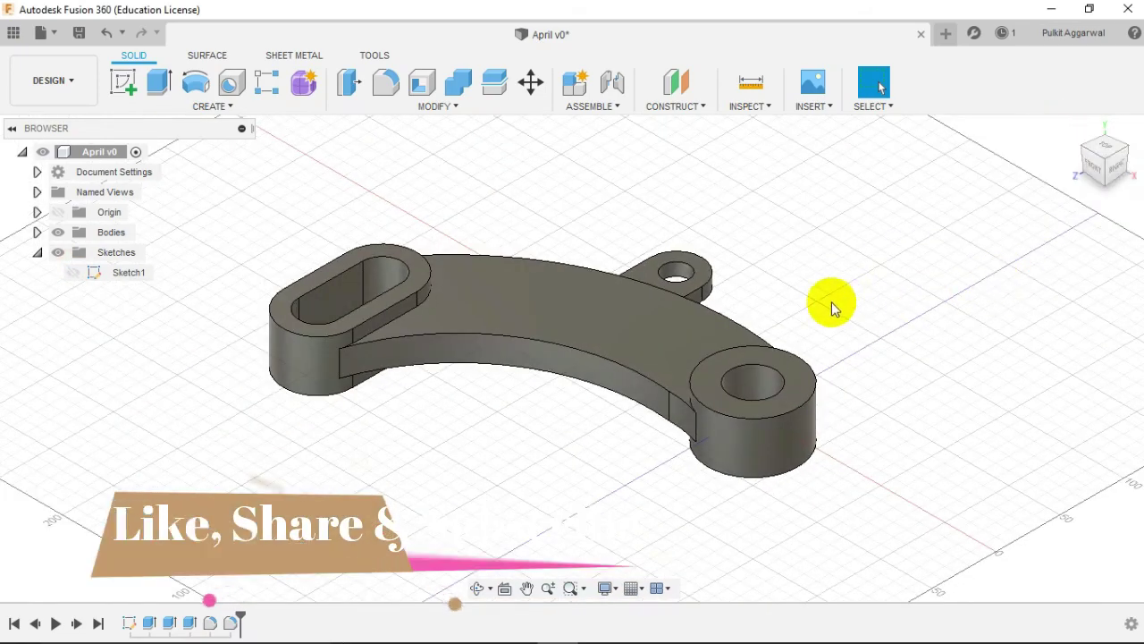